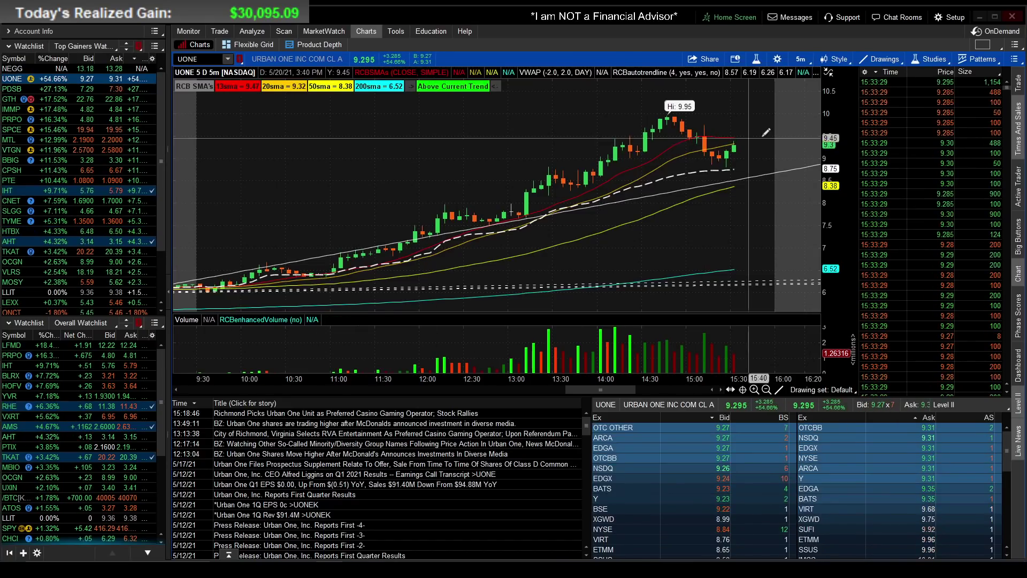
mouse_move(743, 278)
left_mouse_down()
mouse_move(348, 175)
mouse_move(180, 161)
left_mouse_up()
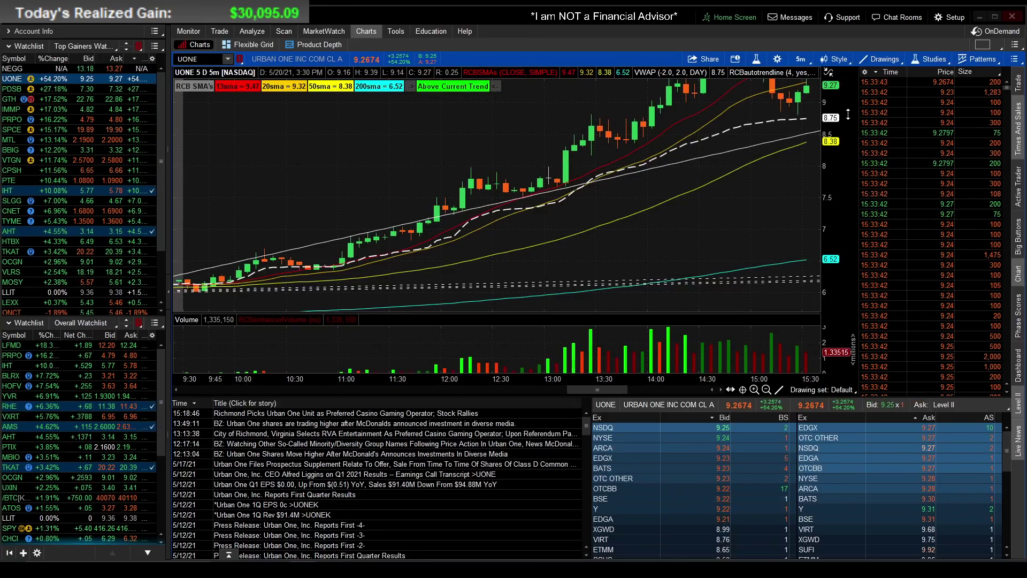
left_click_drag(848, 114, 835, 187)
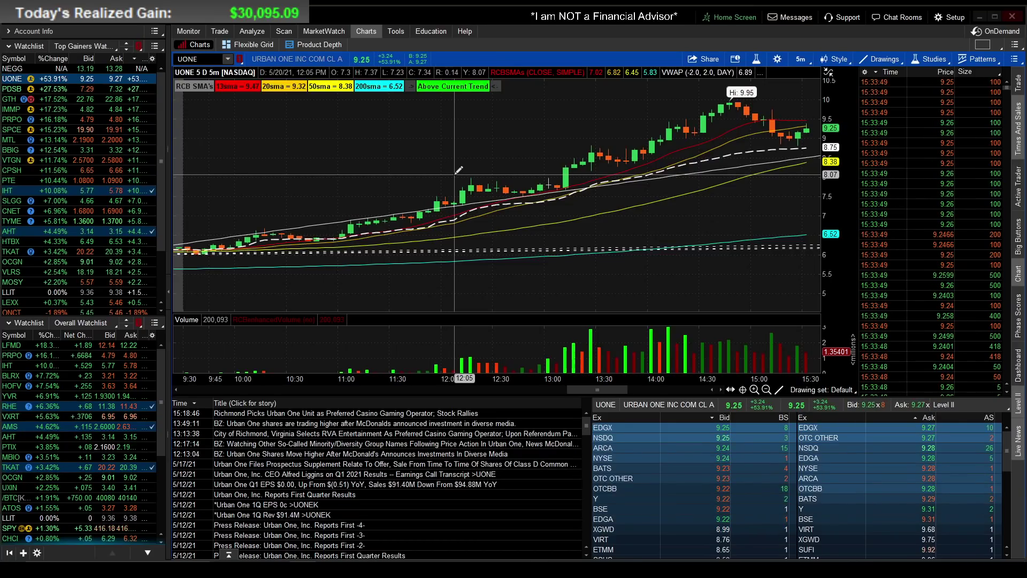
- Reset the workspace to its default layout and confirm the reset
left_click(948, 18)
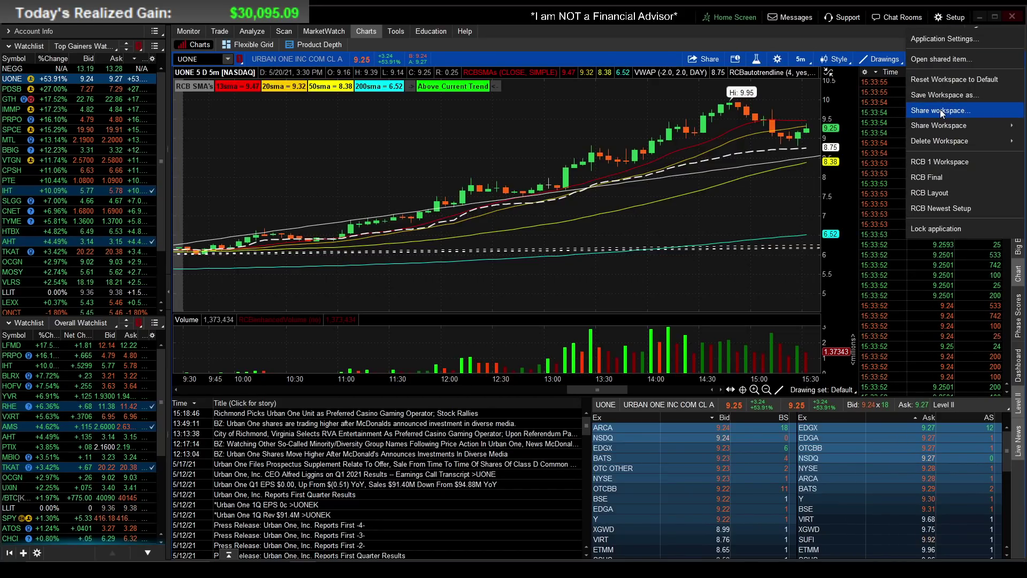
left_click(928, 82)
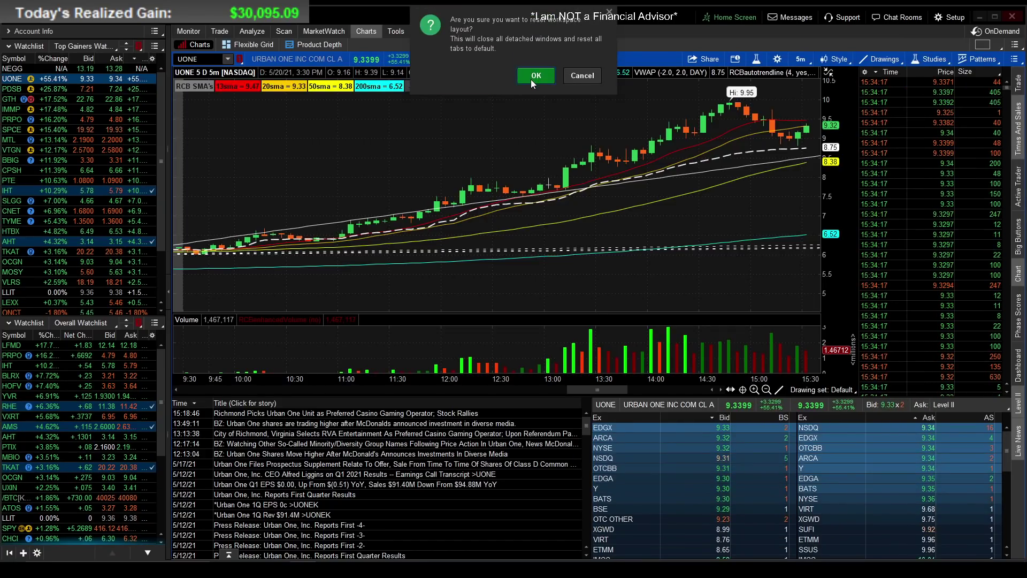
left_click(532, 78)
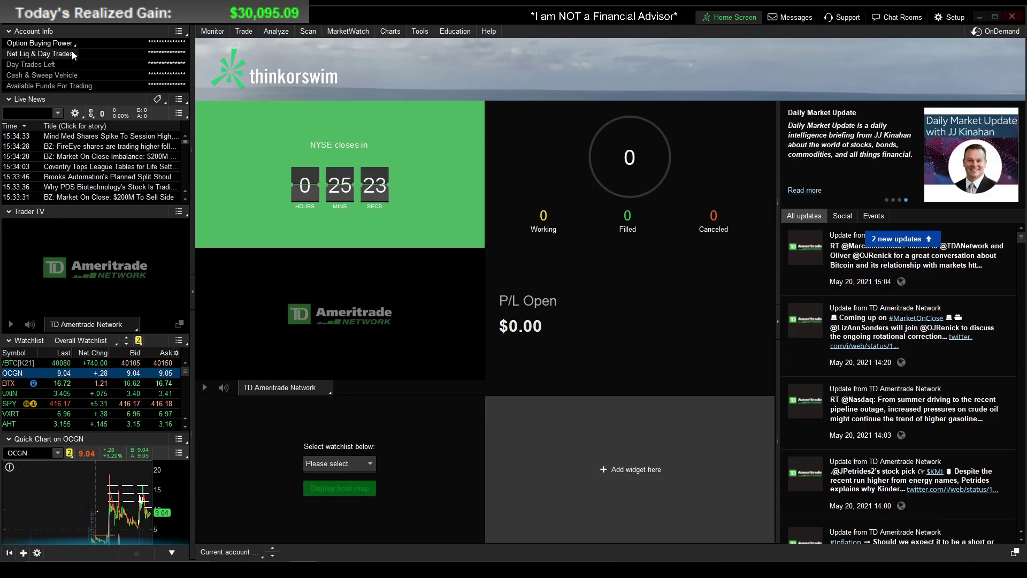
- Collapse the Account Info section and delete the Live News, Trader TV and Quick Chart gadgets
left_click(8, 32)
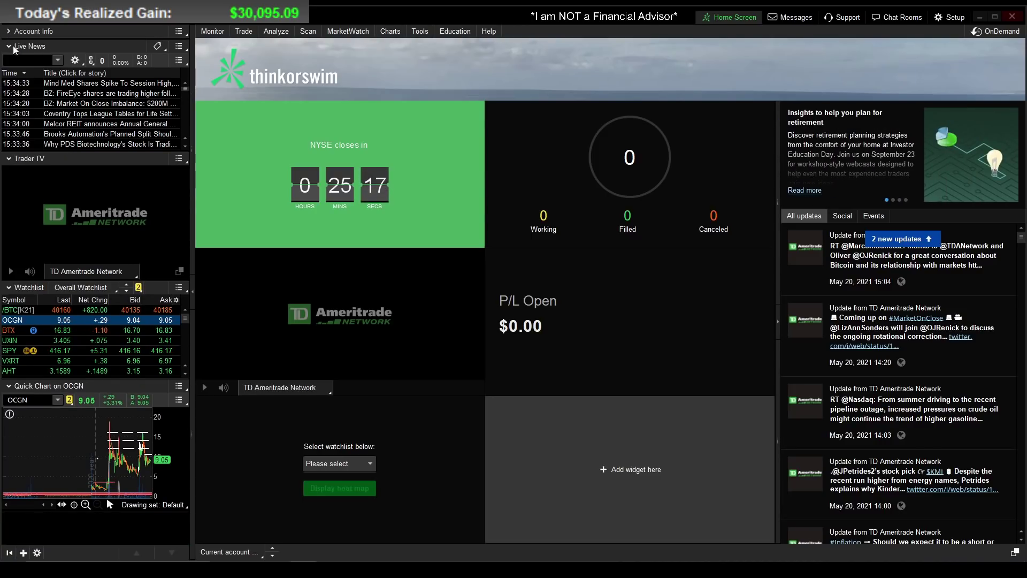
left_click(183, 49)
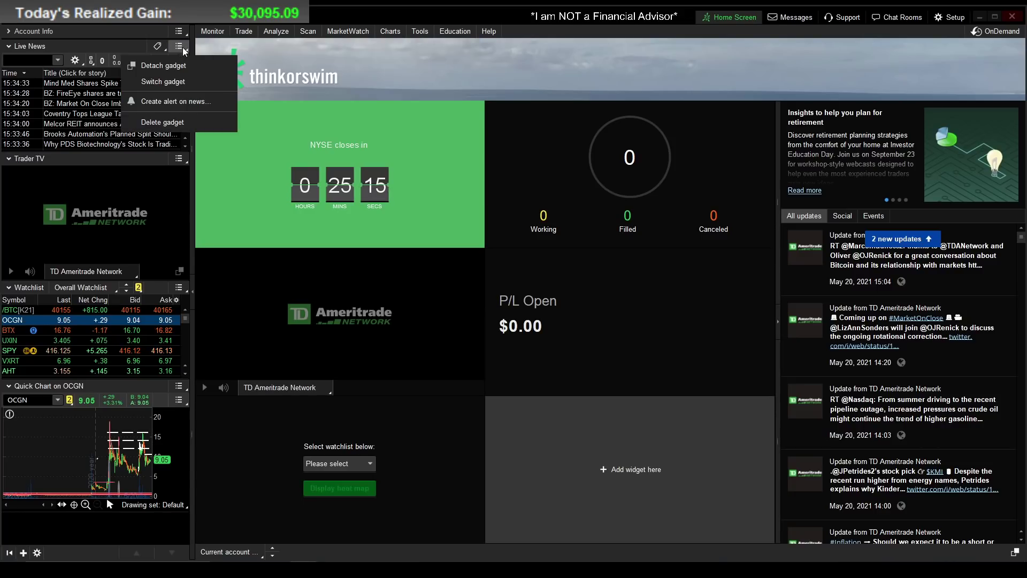
left_click(162, 122)
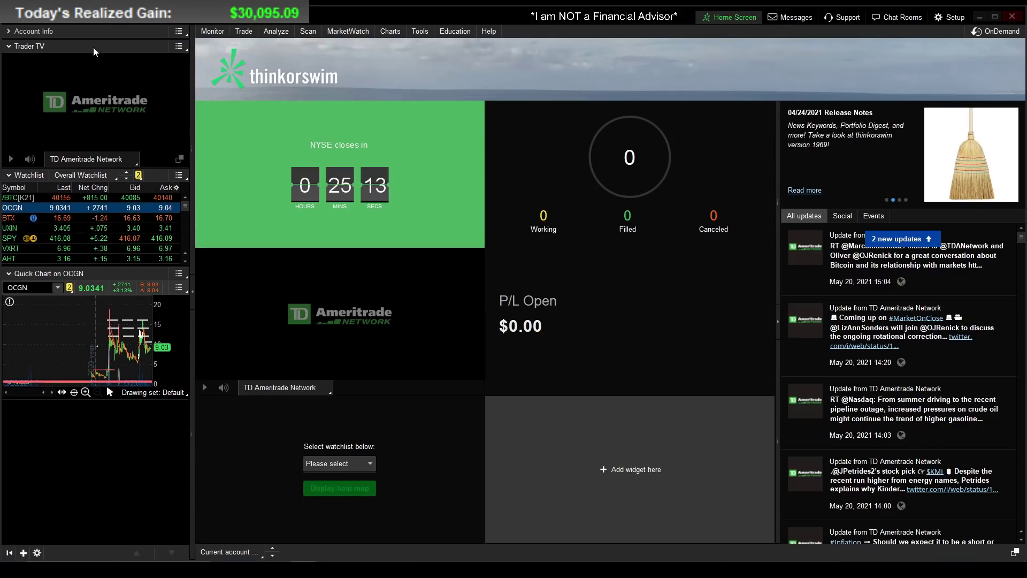
left_click(179, 46)
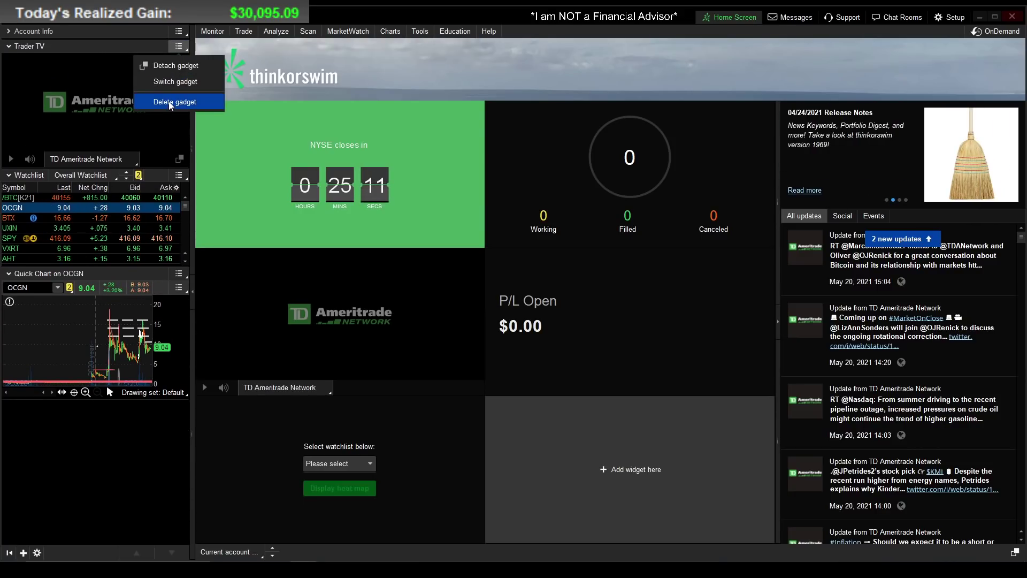
left_click(170, 105)
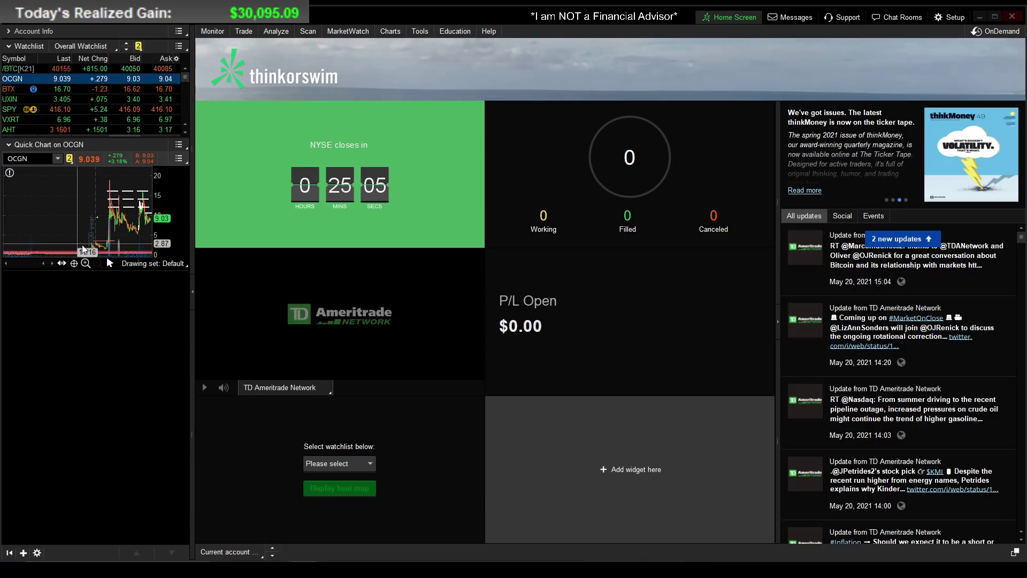
left_click(178, 145)
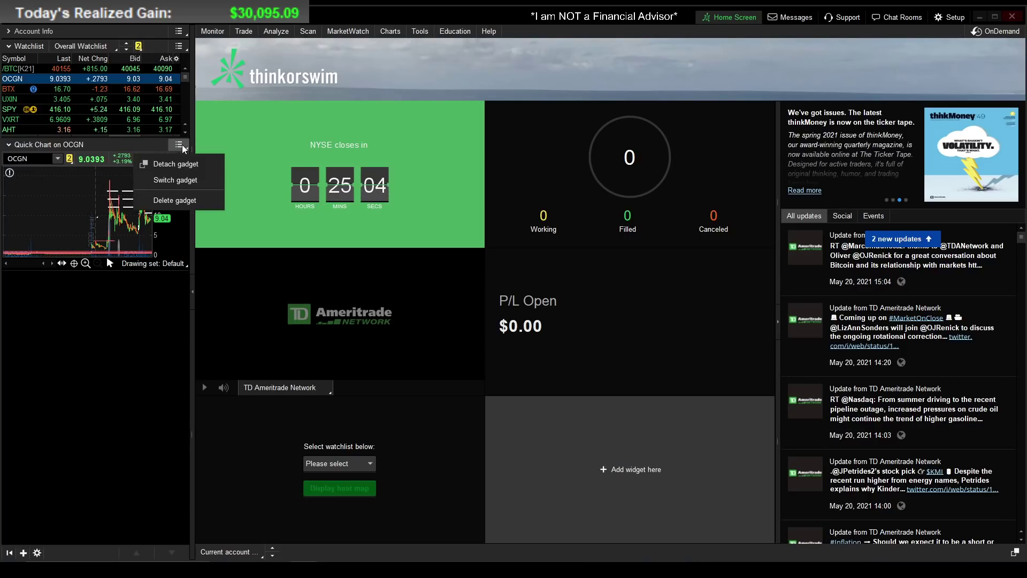
left_click(168, 202)
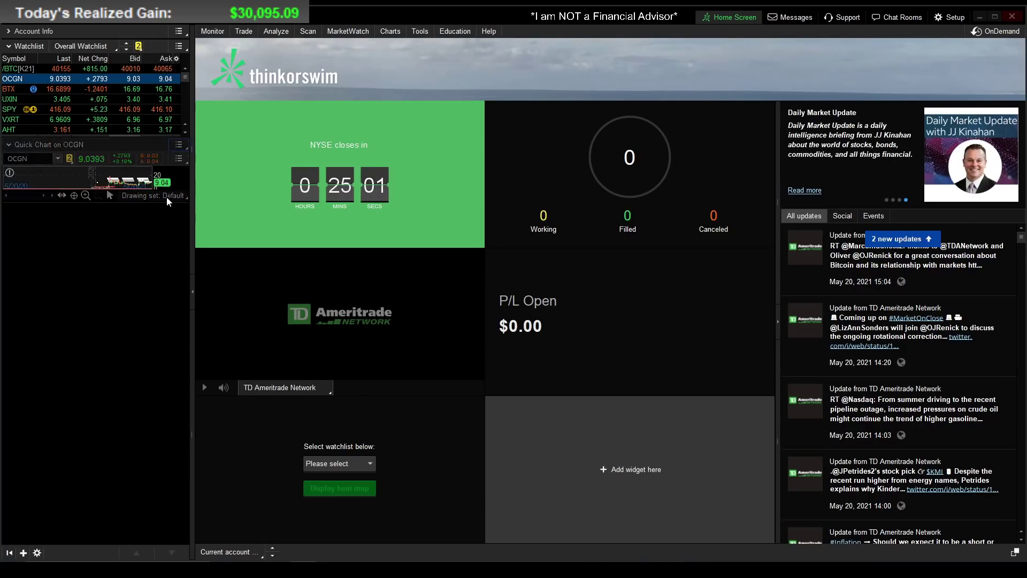
- Link the watchlist to the red colour group and remove the Last and Net Change columns from its current set
left_click(138, 46)
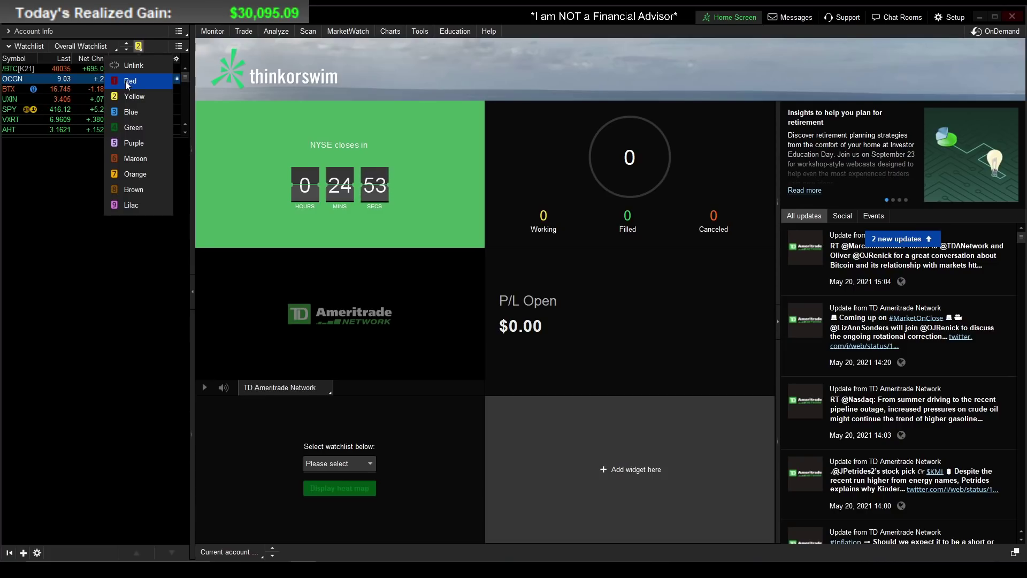
left_click(125, 81)
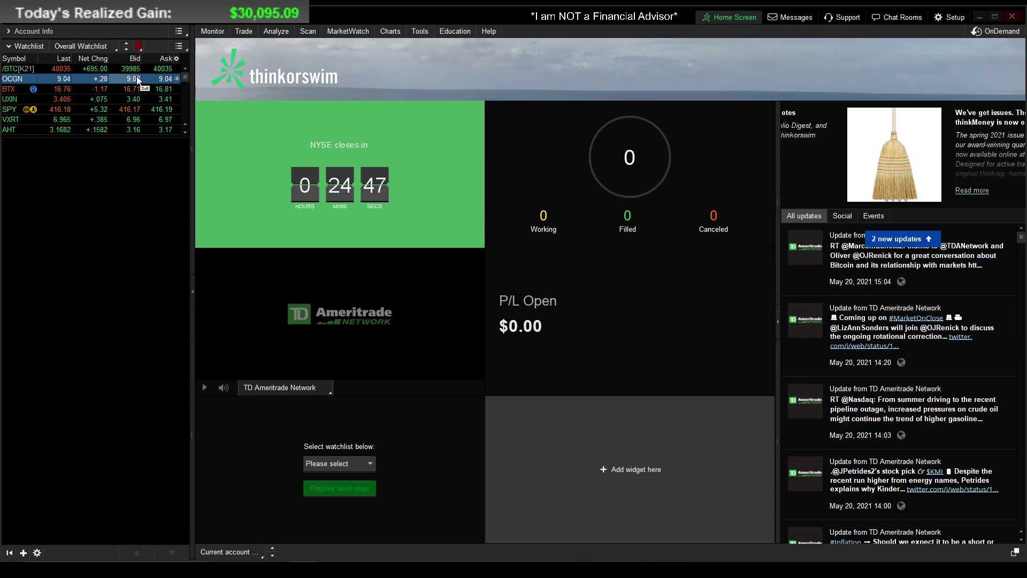
left_click(177, 59)
left_click(194, 72)
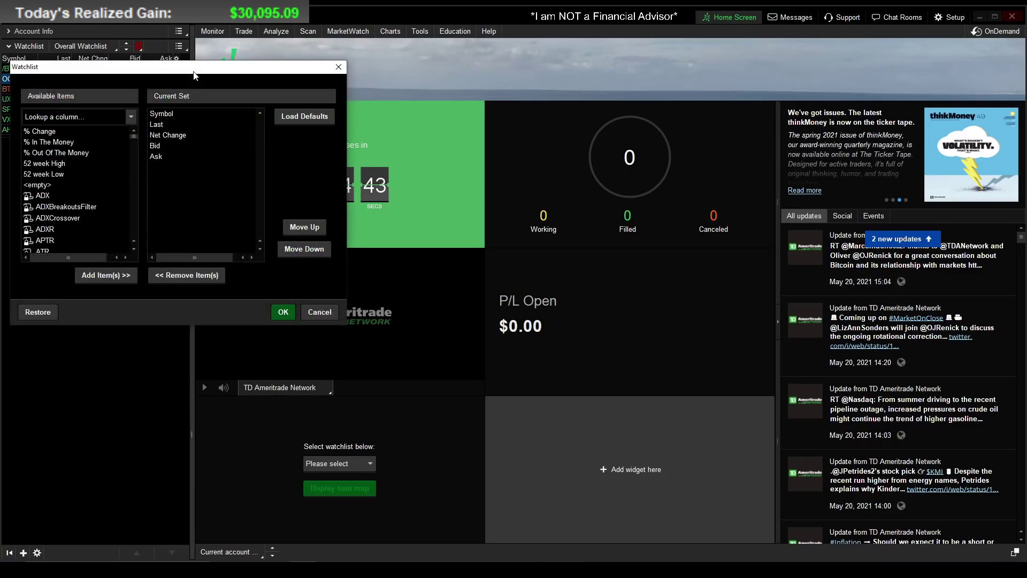
left_click(163, 115)
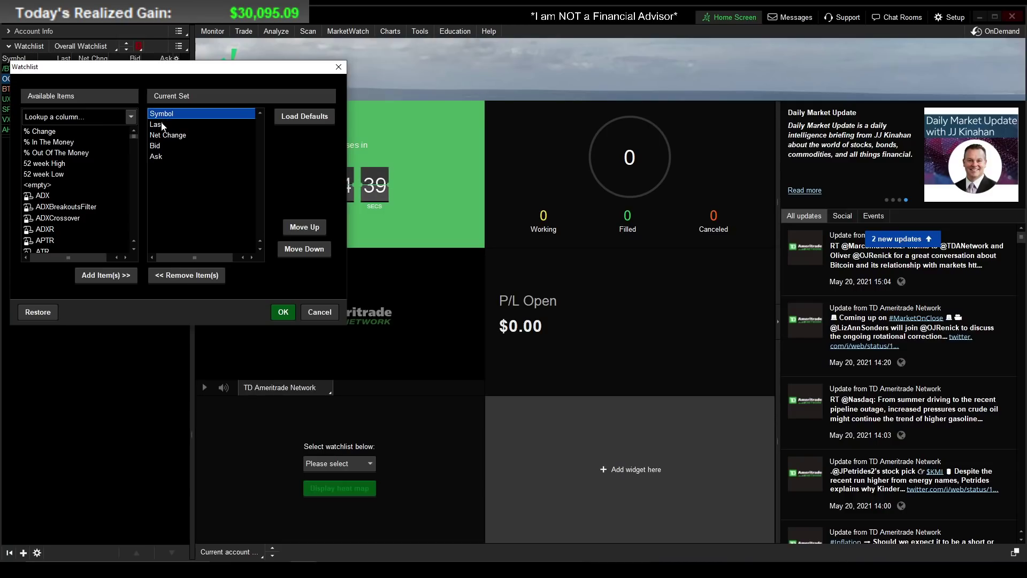
left_click(161, 125)
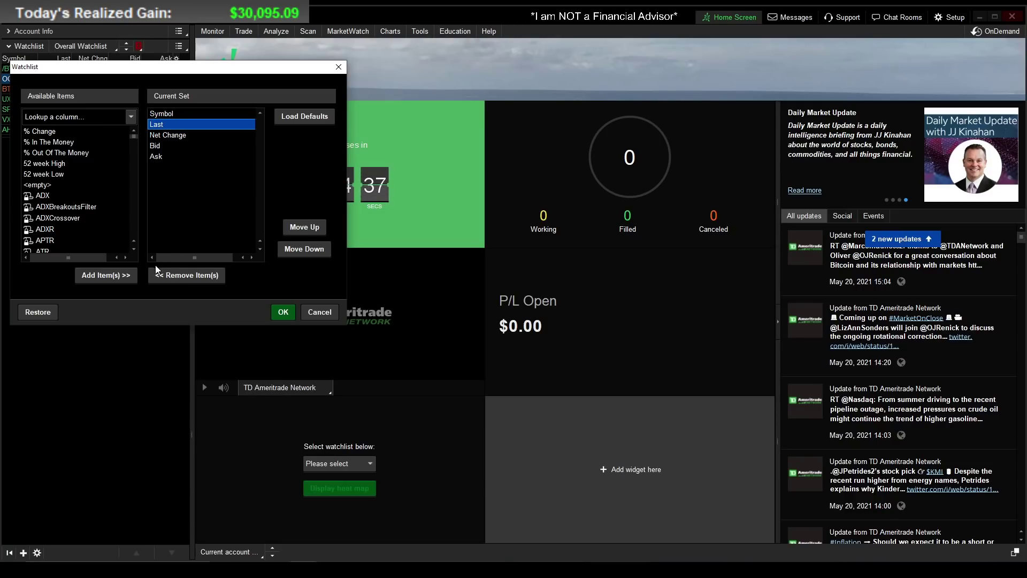
left_click(168, 275)
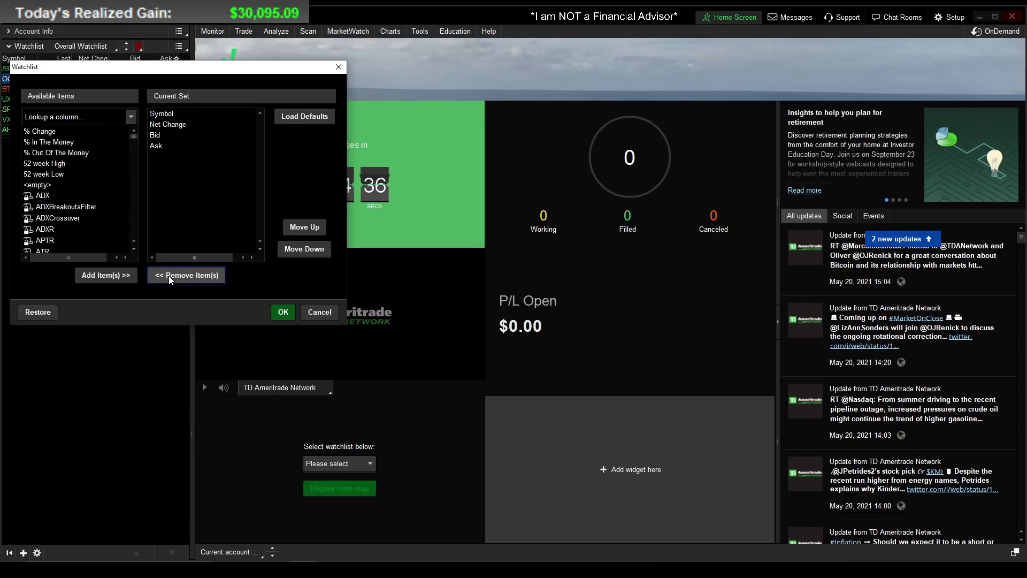
left_click(165, 127)
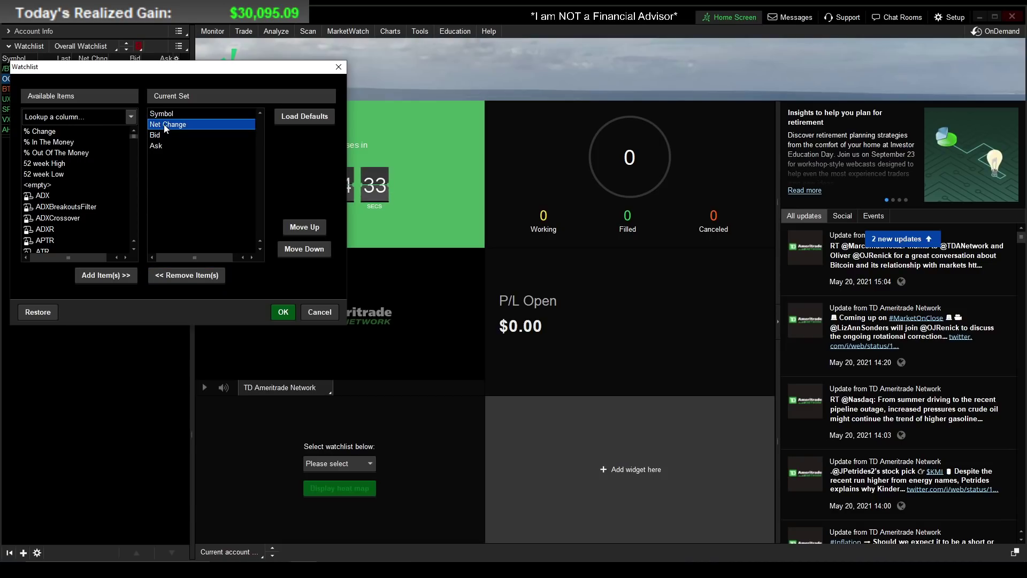
left_click(174, 277)
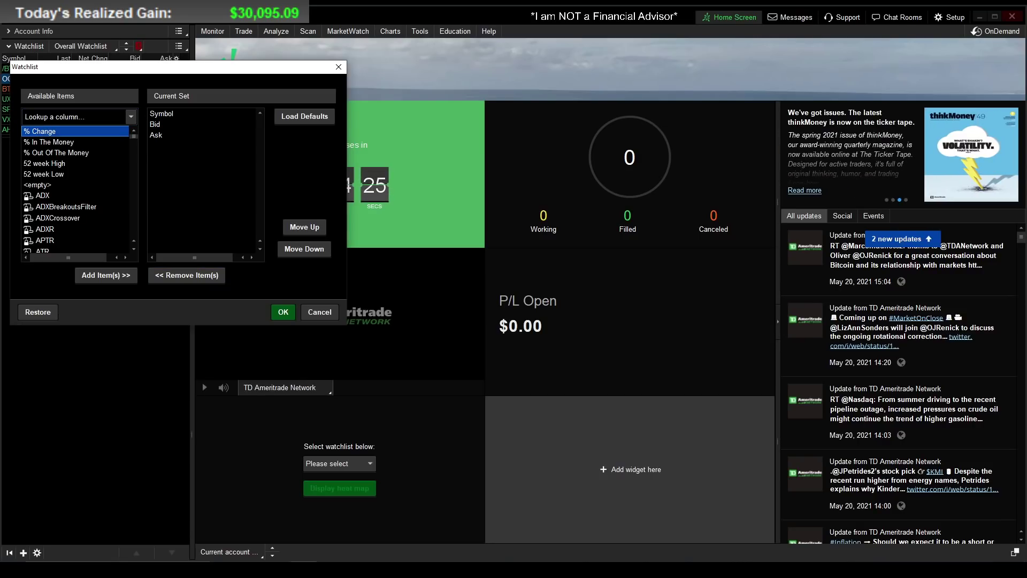
- Add the % Change column to the watchlist's current set and place it directly after Symbol
type("%")
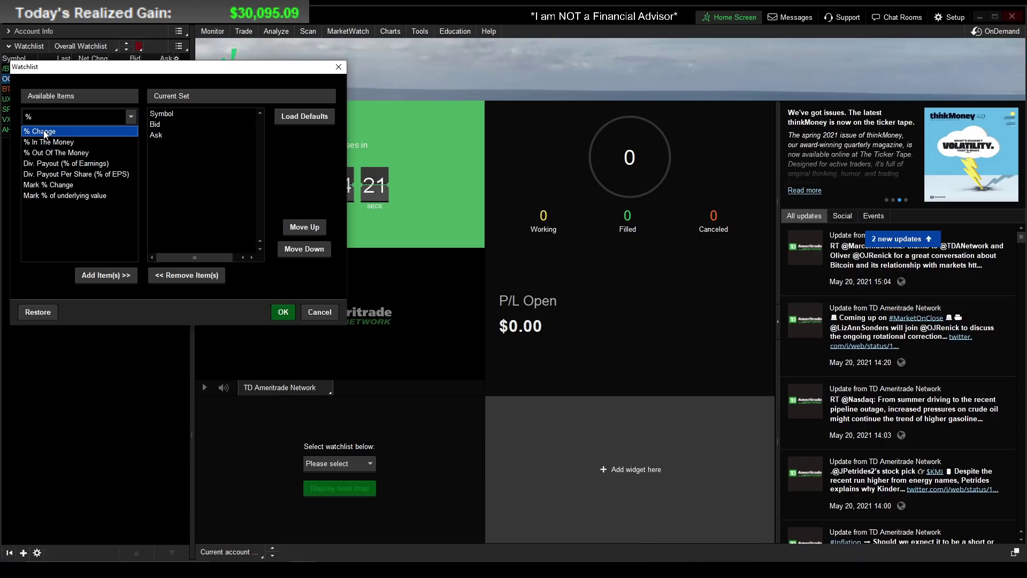
left_click(103, 276)
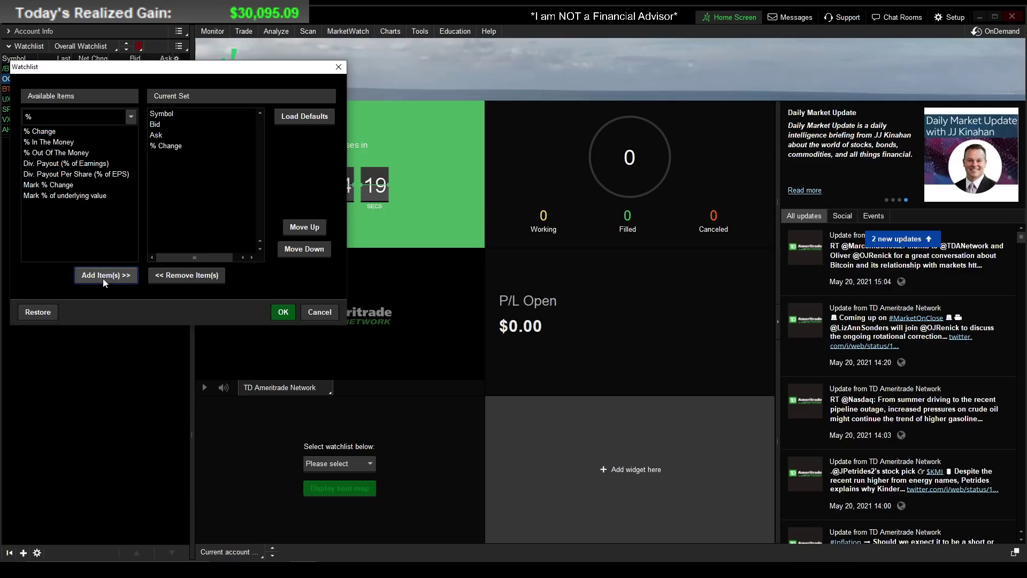
left_click_drag(168, 147, 162, 122)
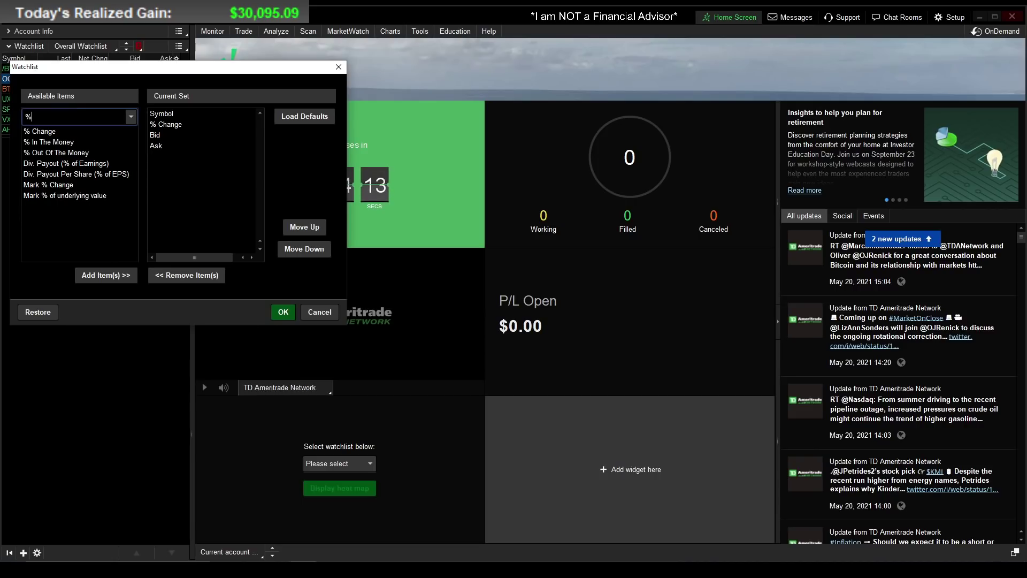
- Add the Mark % Change column to the end of the watchlist's current set and apply the column changes
type("% mark")
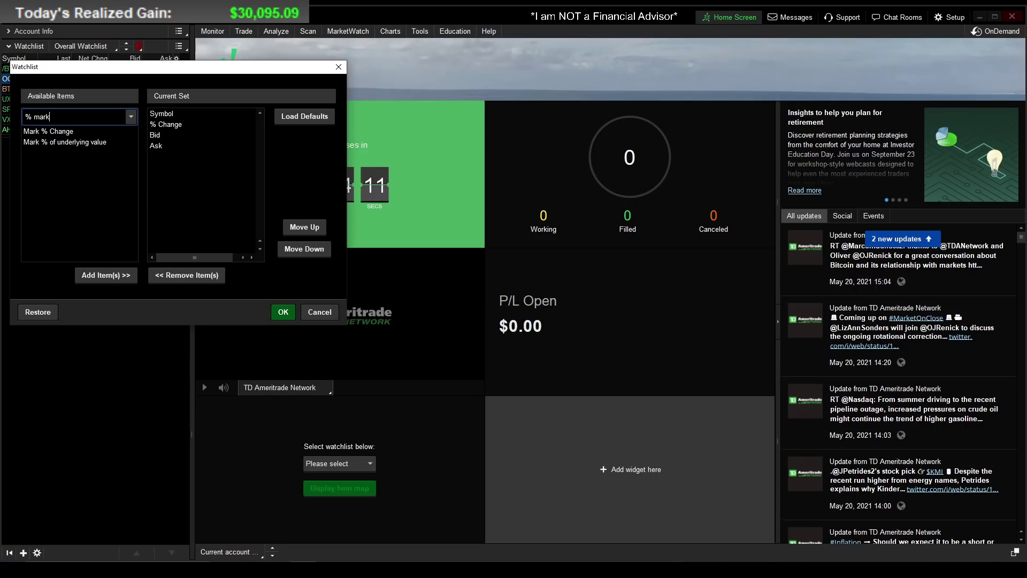
left_click(54, 132)
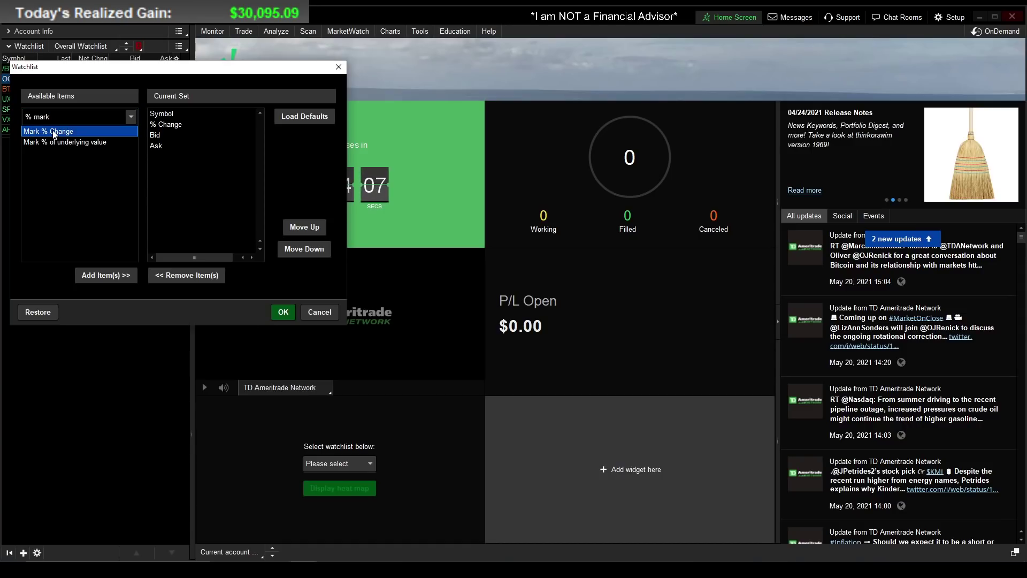
left_click(105, 275)
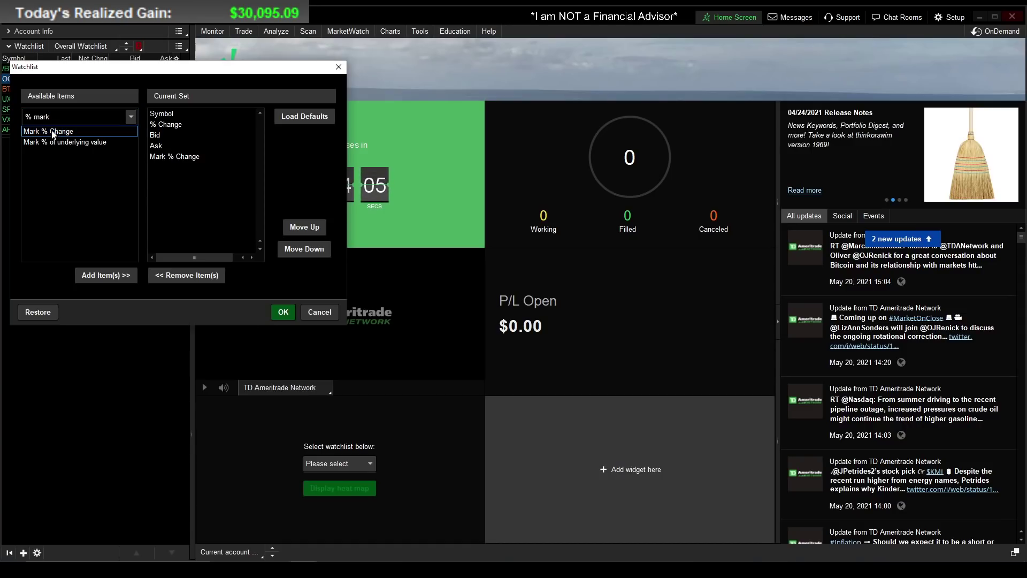
left_click(282, 312)
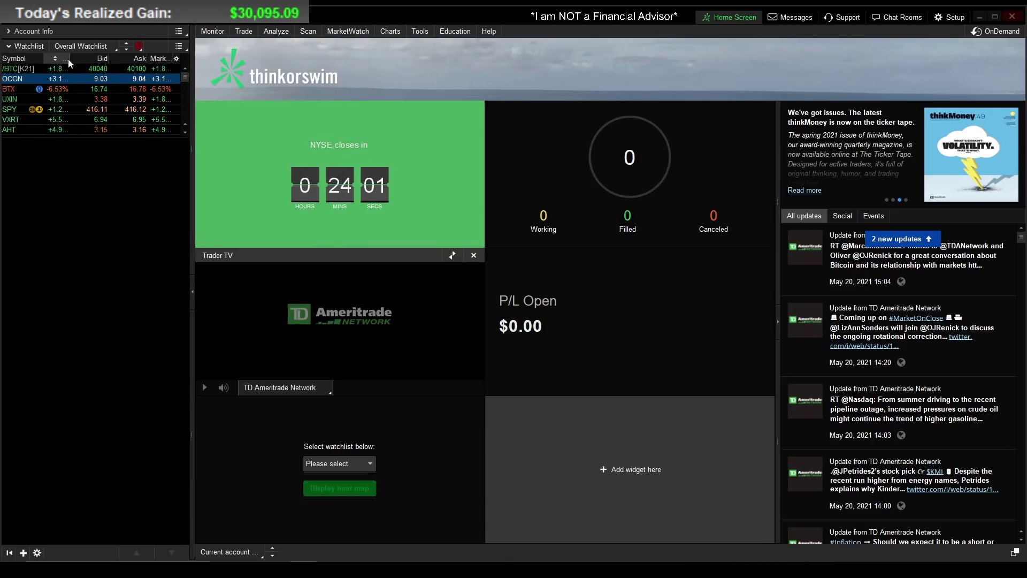
- Adjust the width of the watchlist's % Change column and sort the list by it in descending order
left_click_drag(69, 59, 105, 59)
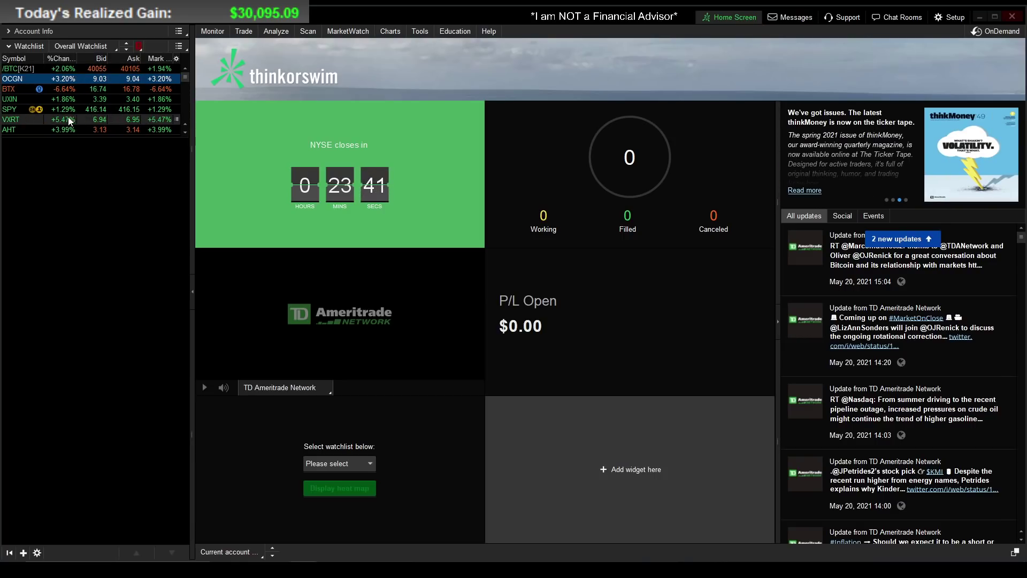
left_click(61, 57)
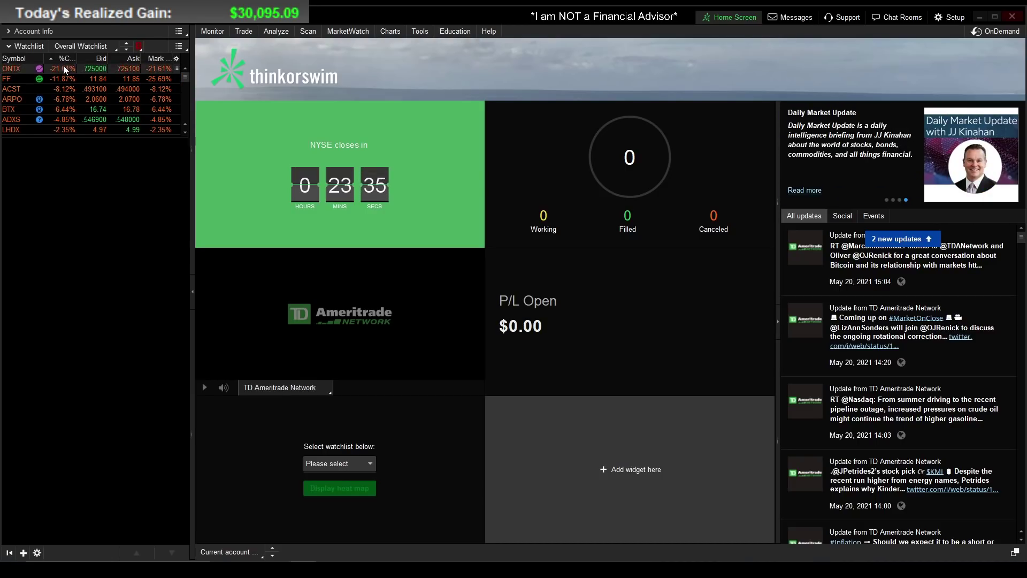
left_click(64, 58)
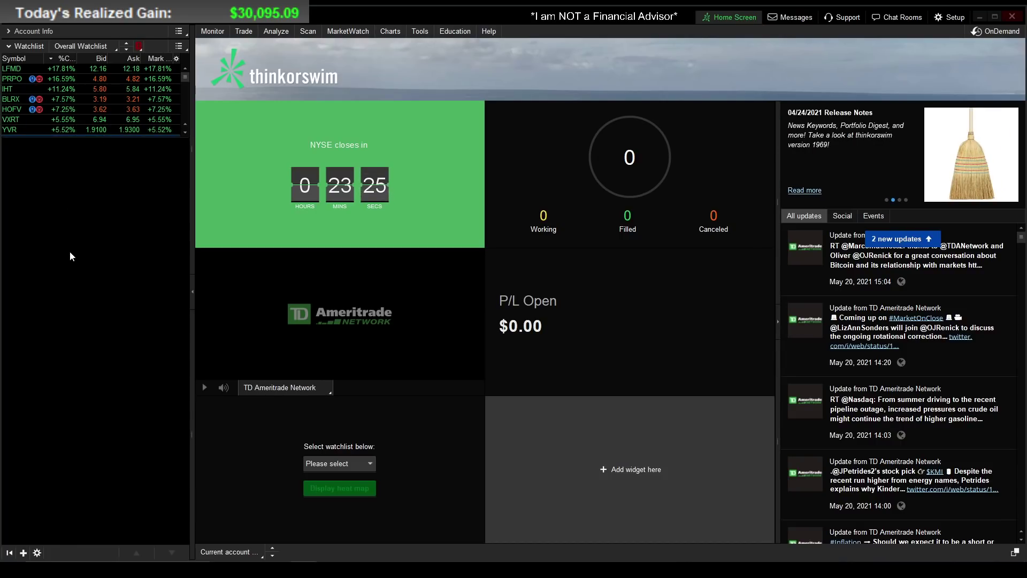
- Open the OCGN chart and remove its drawings from the Default drawing set, confirming the removal
mouse_move(354, 163)
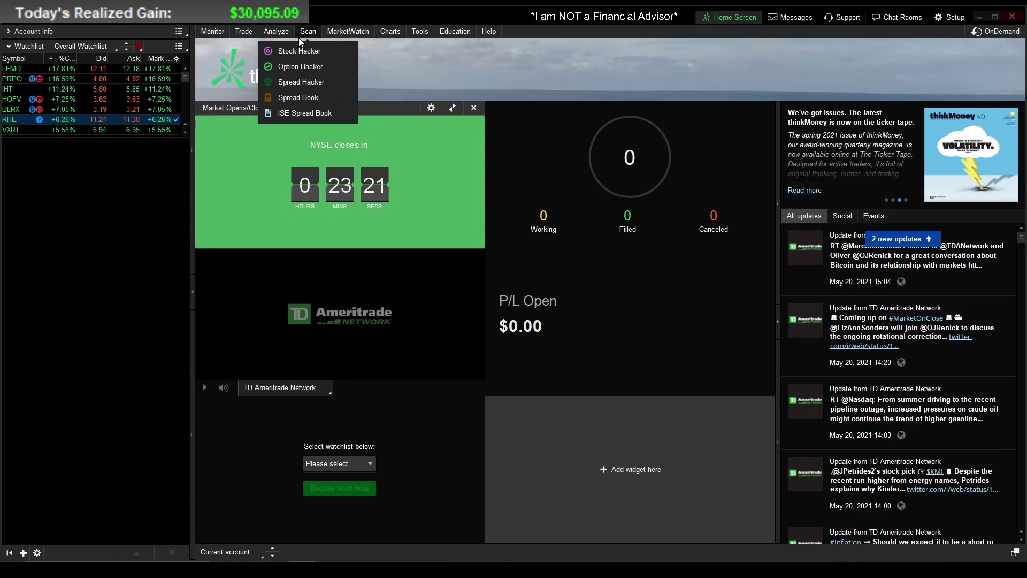
left_click(389, 32)
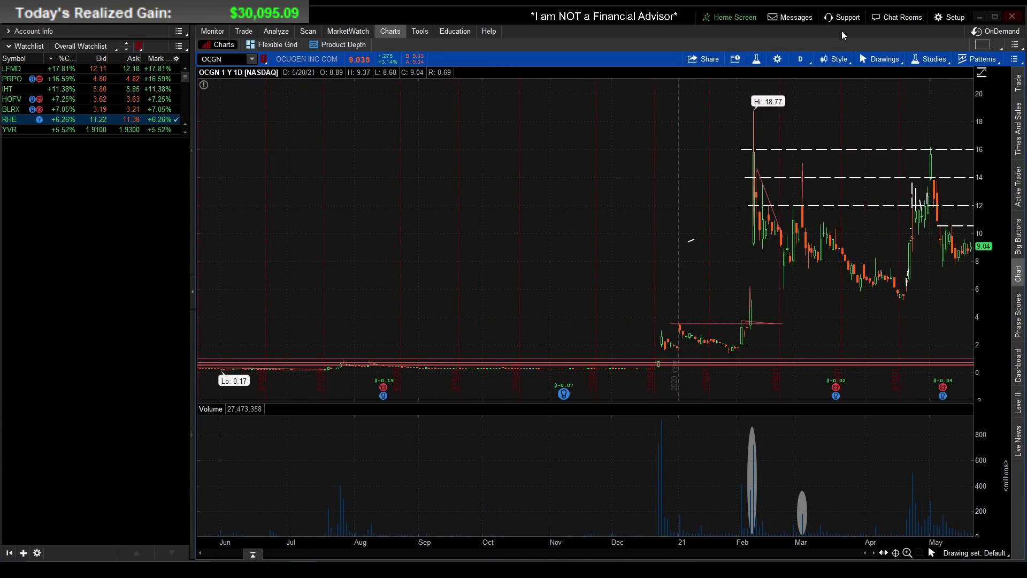
left_click(866, 57)
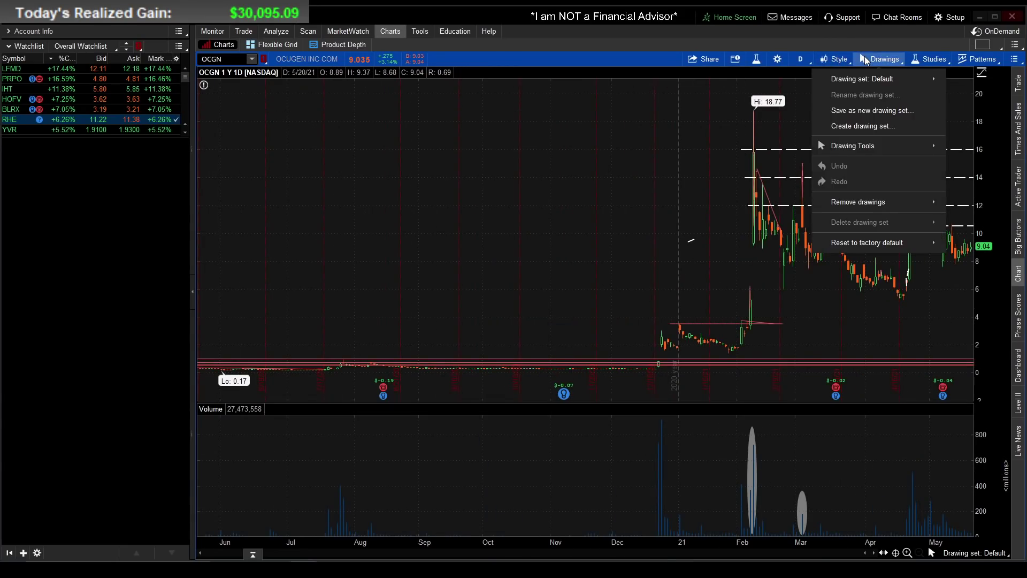
mouse_move(856, 203)
left_click(744, 201)
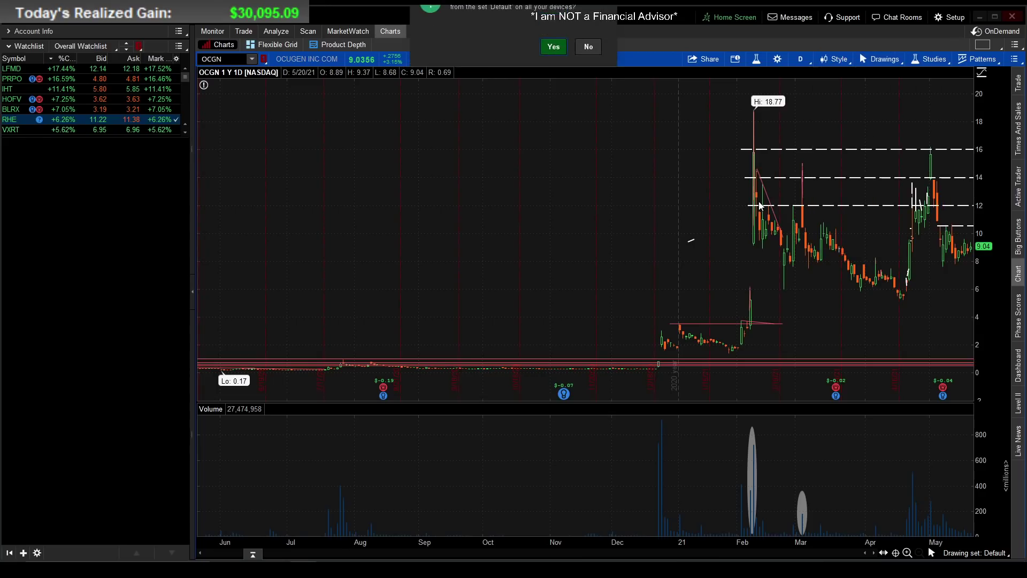
left_click(554, 68)
left_click_drag(683, 194, 1005, 171)
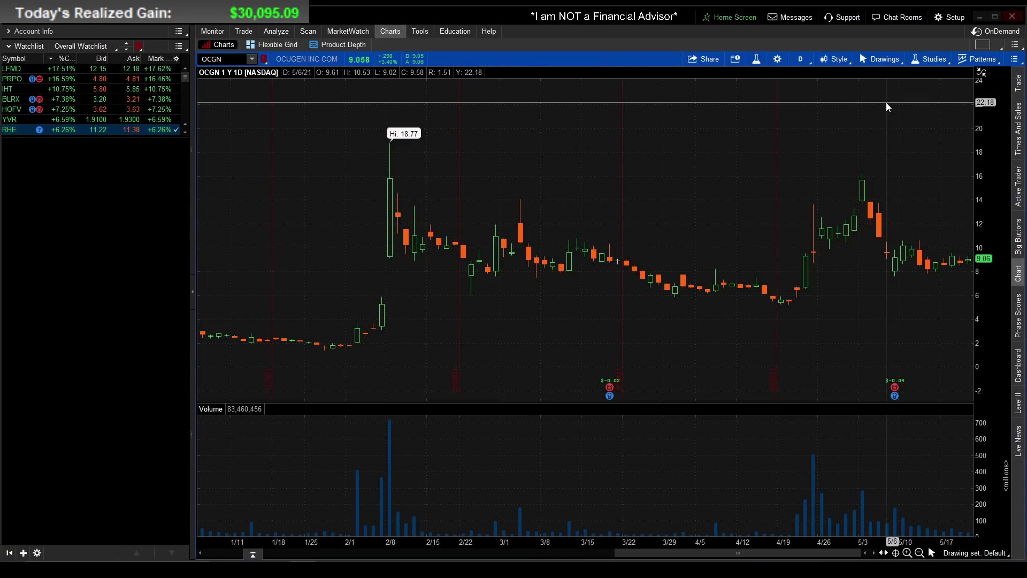
- Review the application's Look and feel font sizes and the Display, Startup, Security and System settings, and apply the settings
left_click(948, 17)
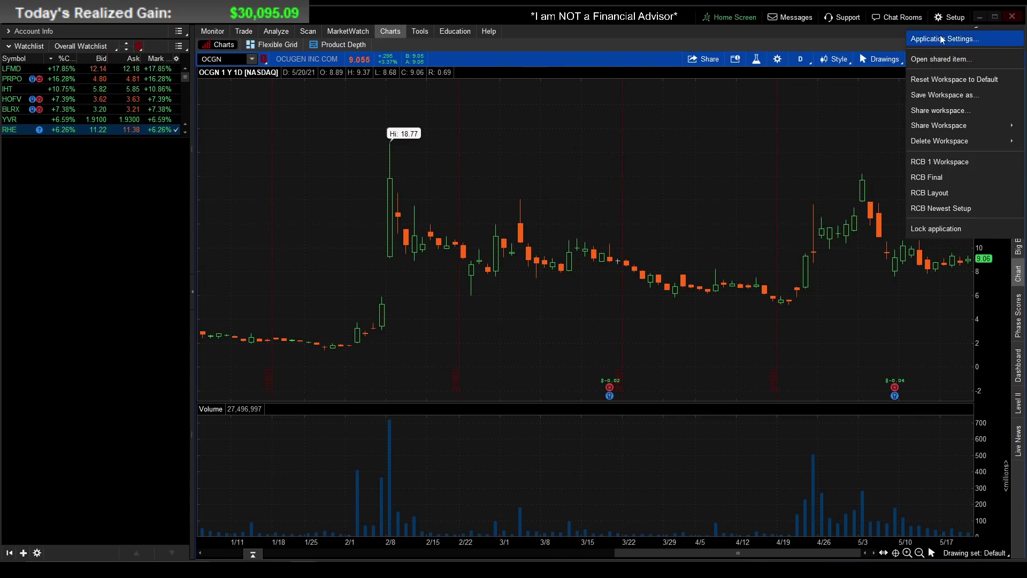
left_click(937, 40)
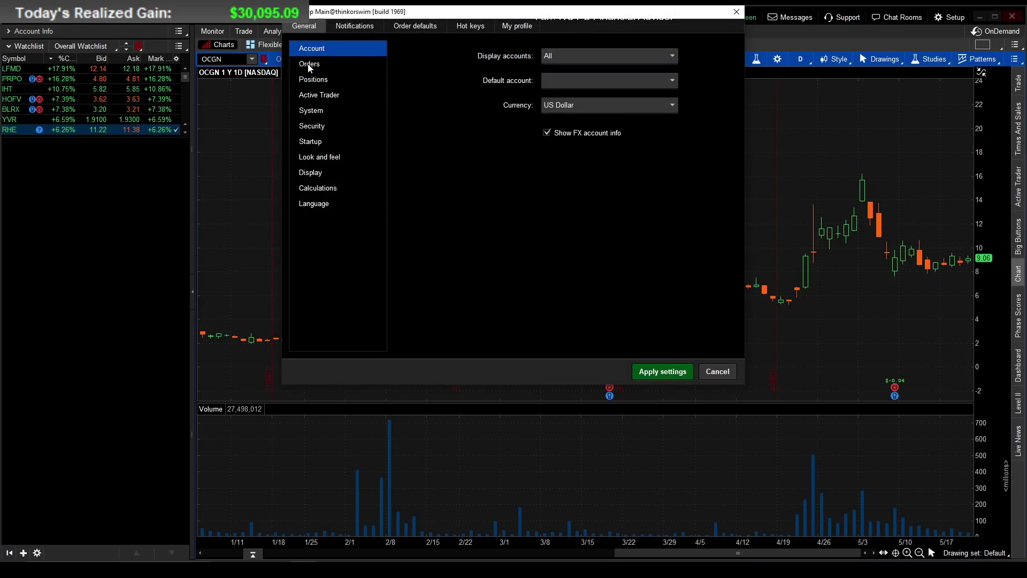
left_click(311, 159)
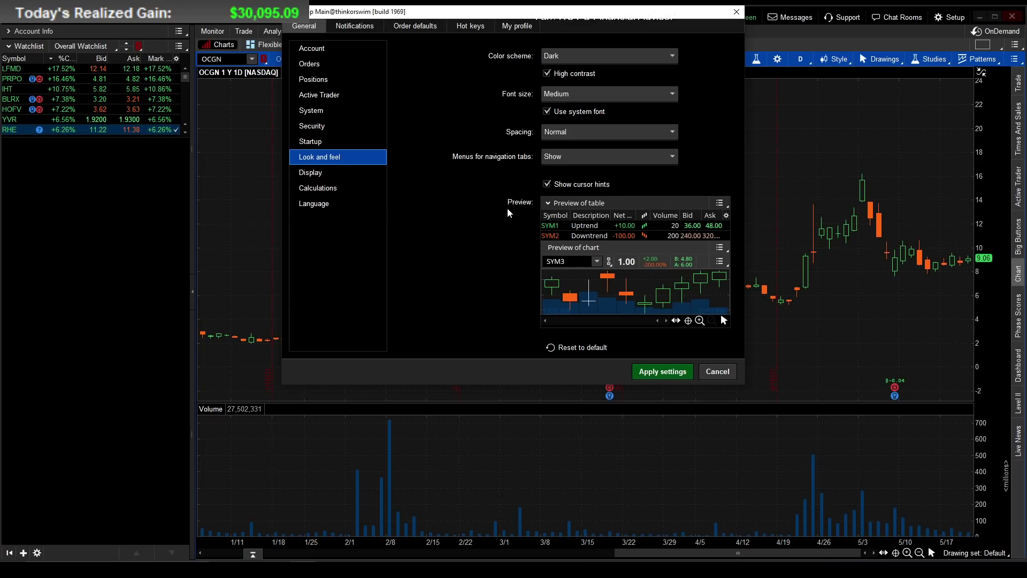
left_click(567, 94)
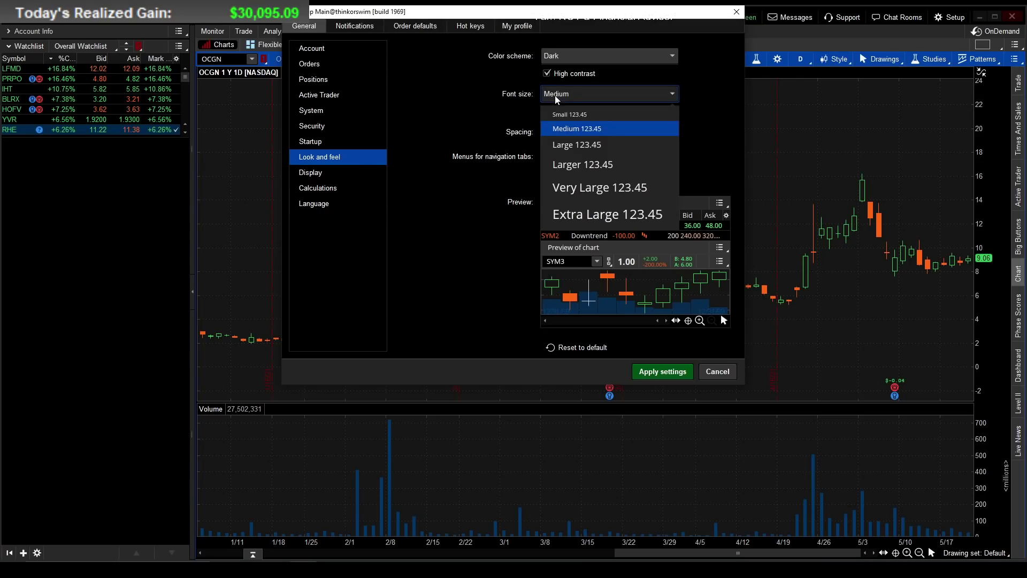
left_click(476, 101)
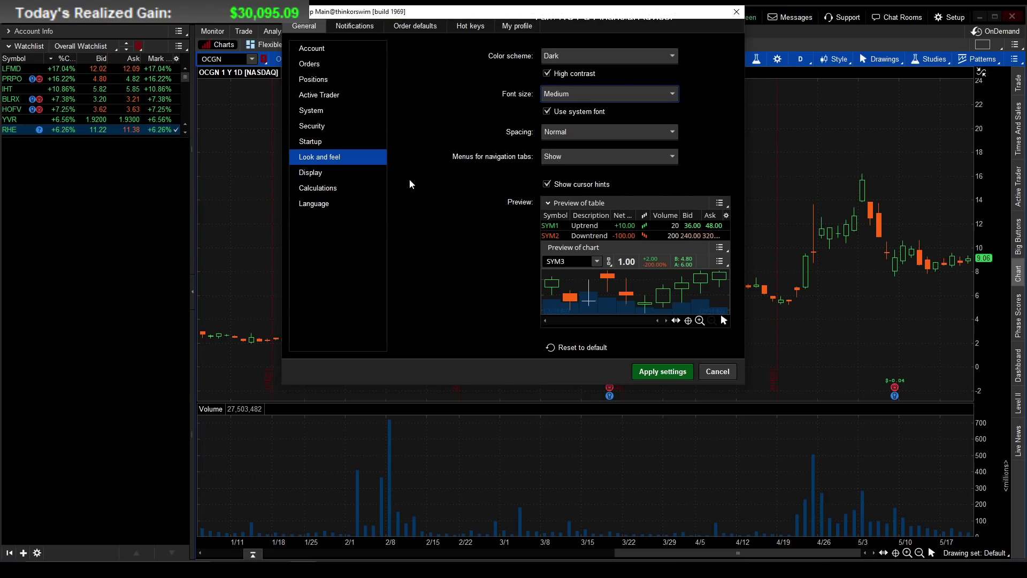
left_click(322, 174)
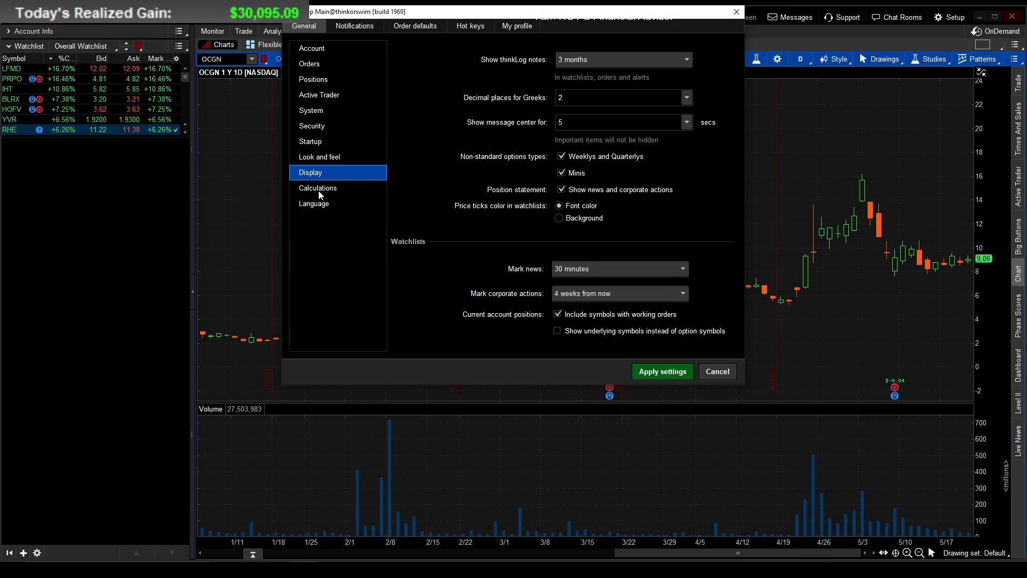
left_click(318, 142)
left_click(319, 128)
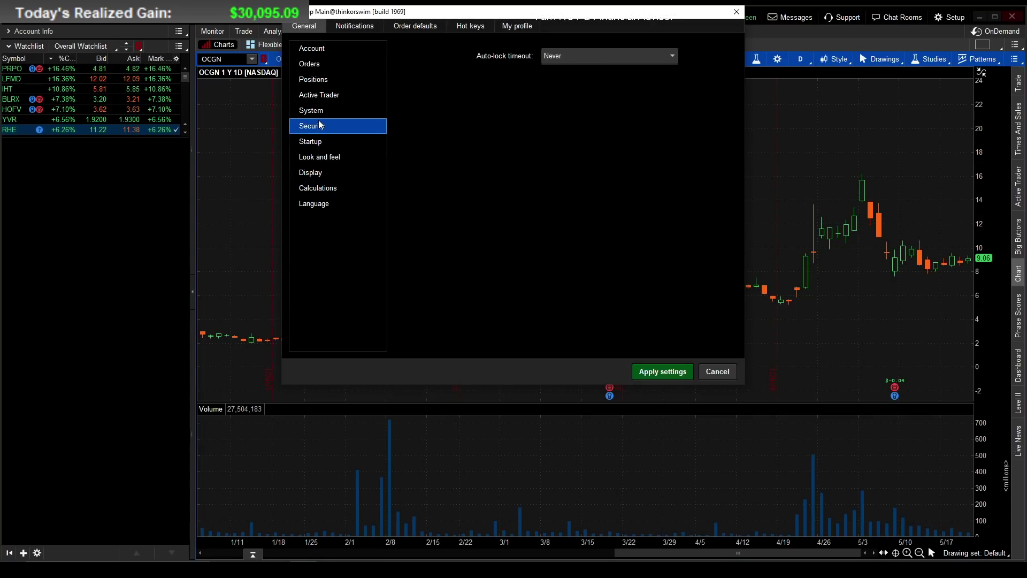
left_click(320, 114)
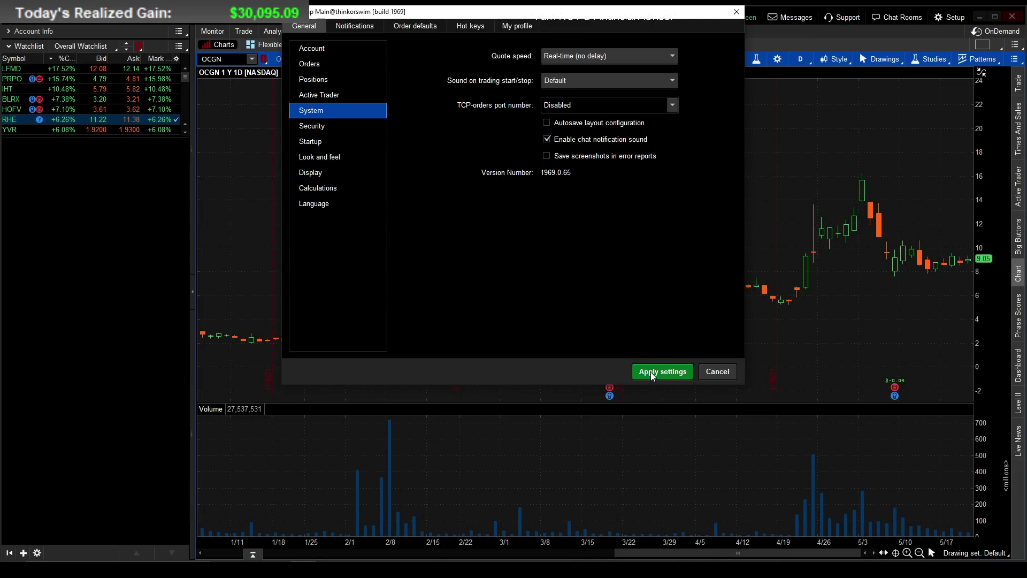
left_click(650, 373)
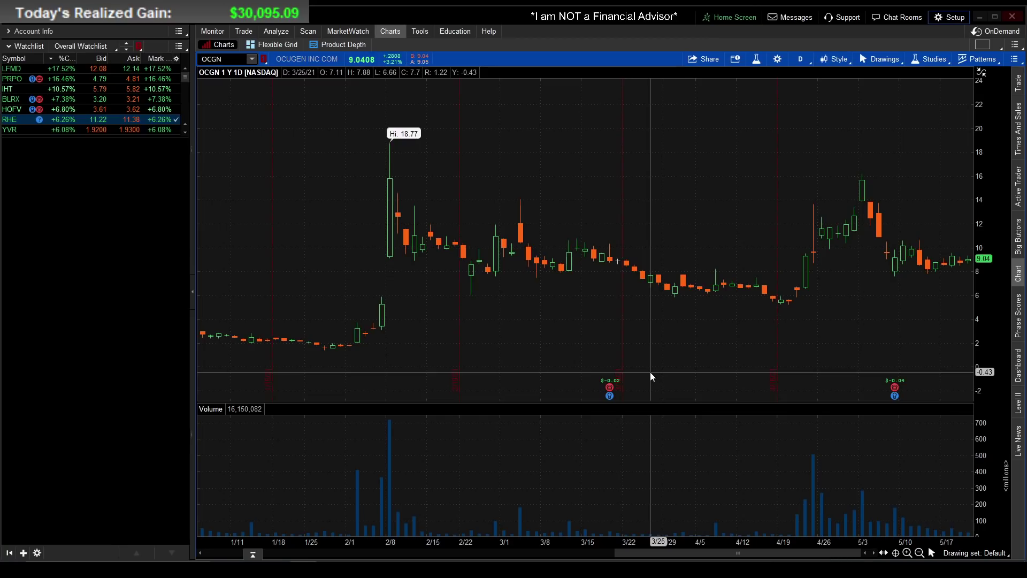
left_click(923, 59)
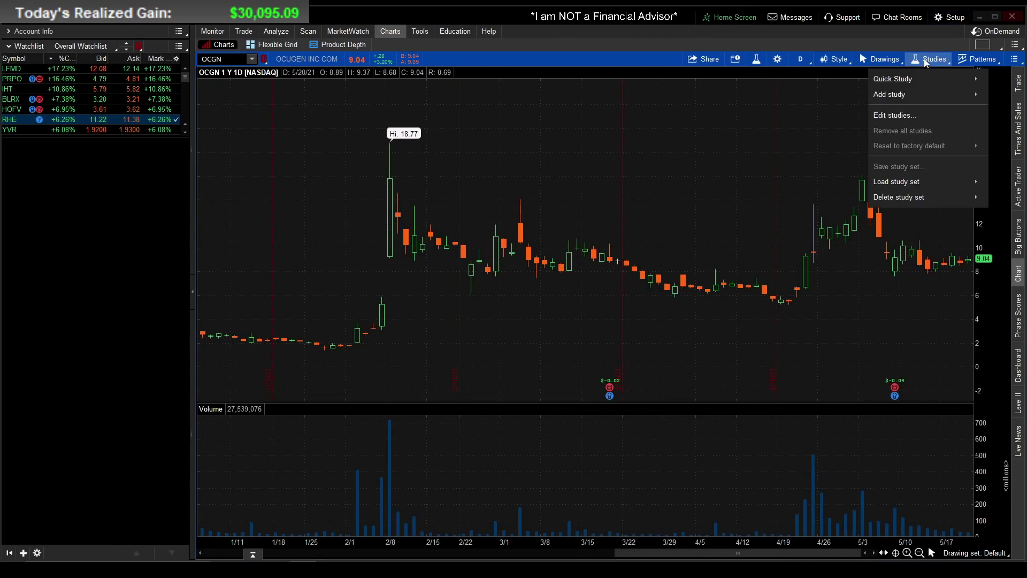
left_click(899, 114)
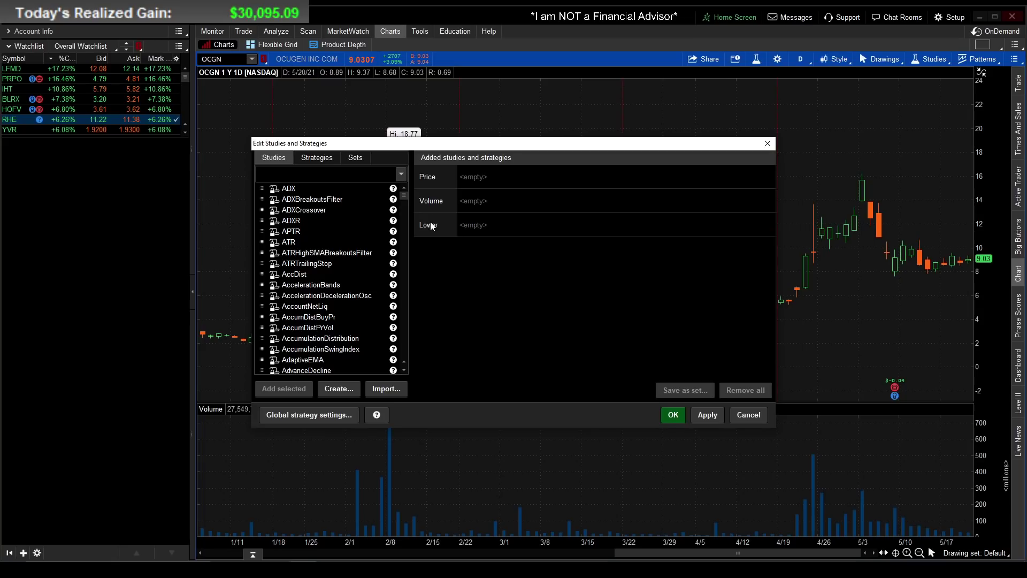
left_click(747, 415)
left_click(950, 17)
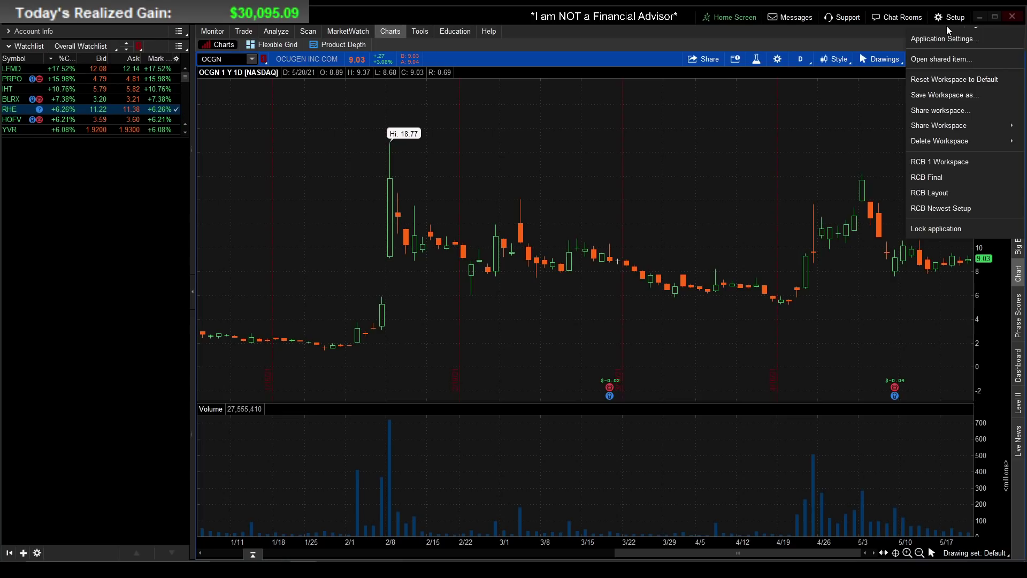
left_click(933, 60)
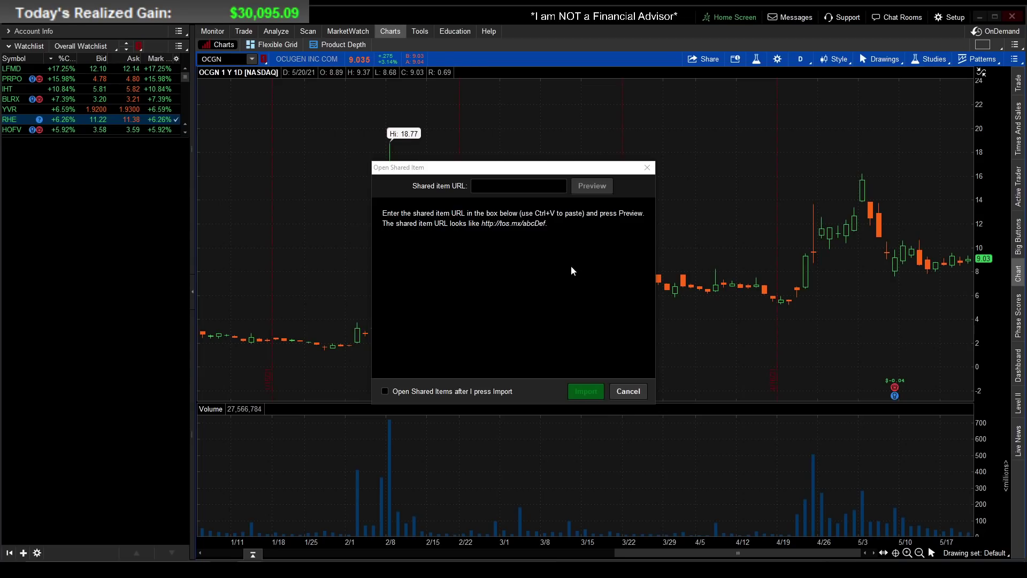
left_click(522, 197)
type("https://tos.mx/pgFwm2V")
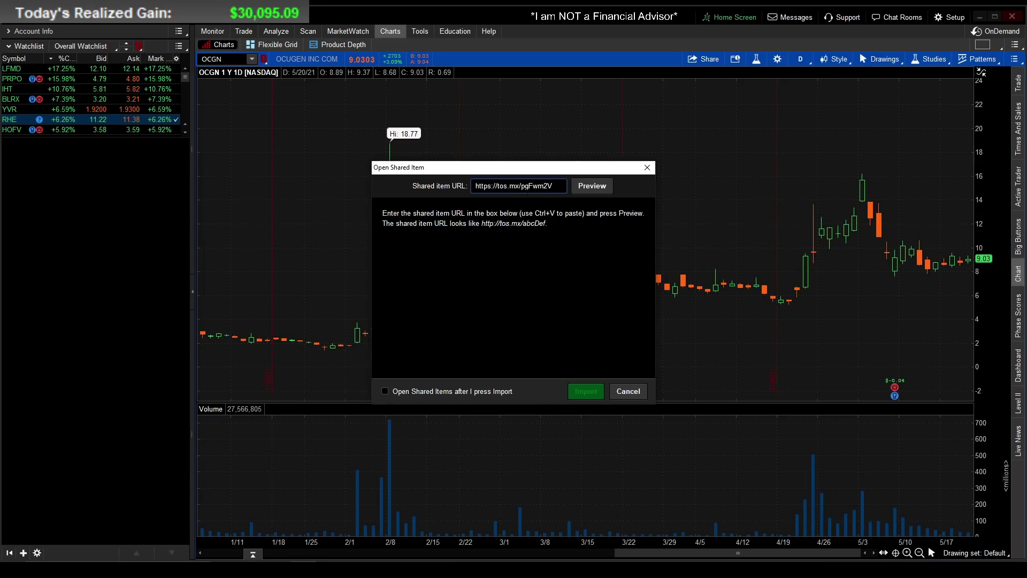
left_click_drag(475, 185, 570, 192)
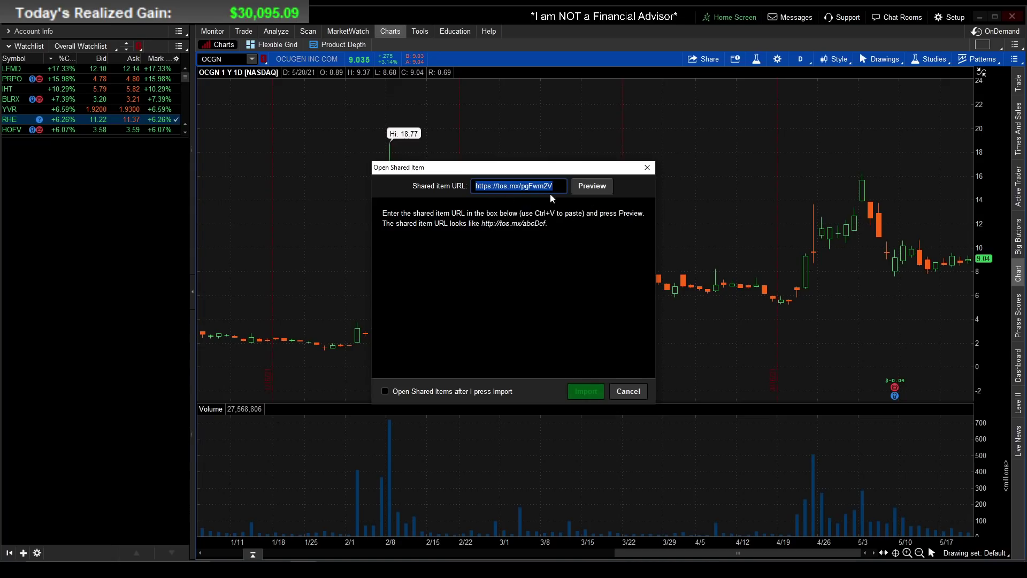
left_click(592, 187)
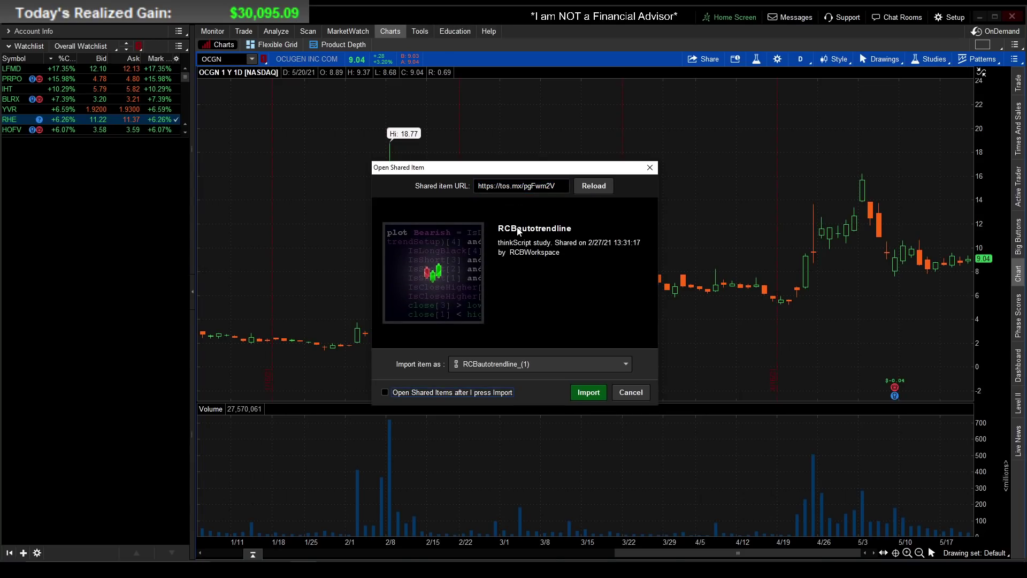
left_click(587, 394)
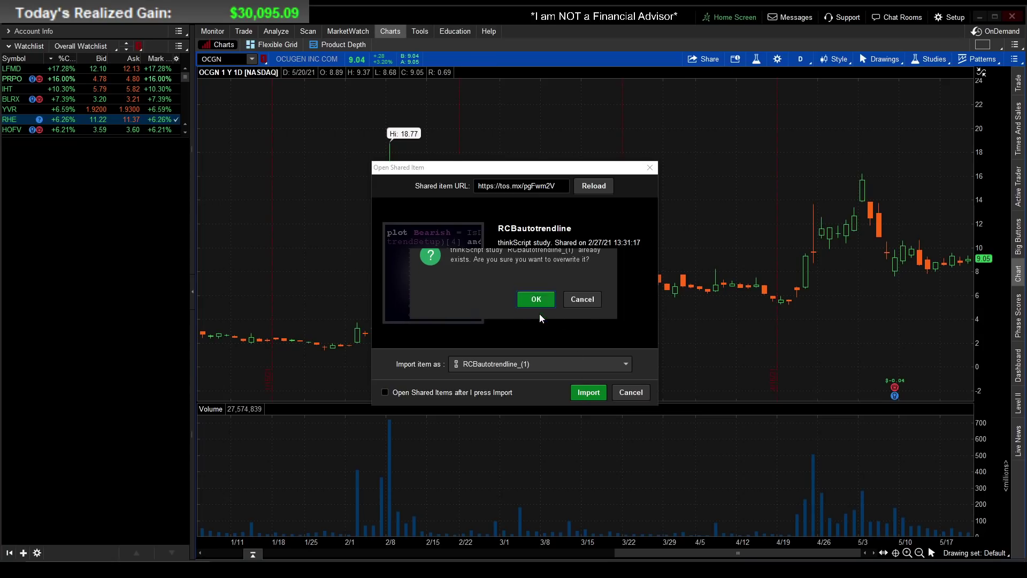
left_click(540, 314)
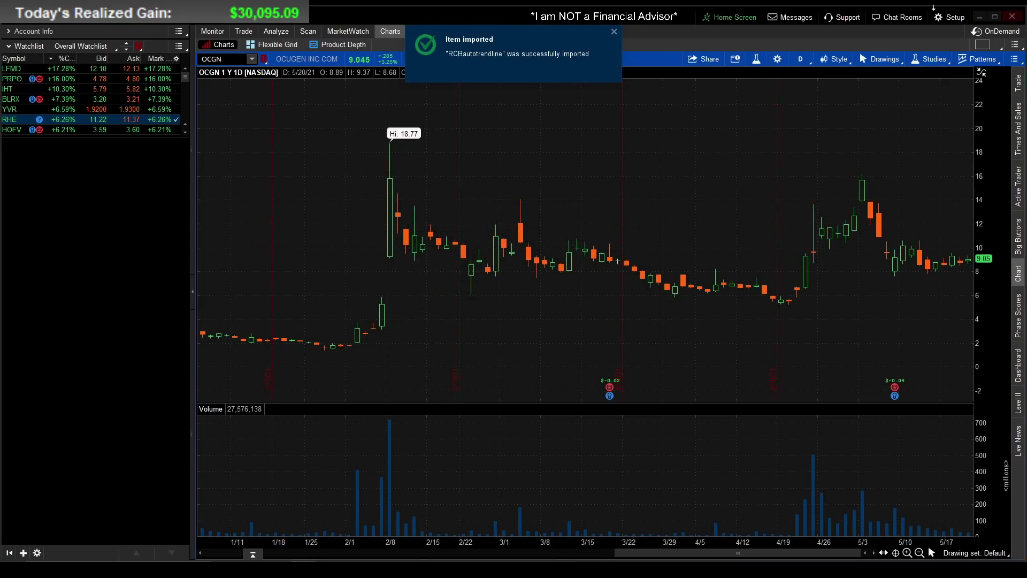
left_click(947, 17)
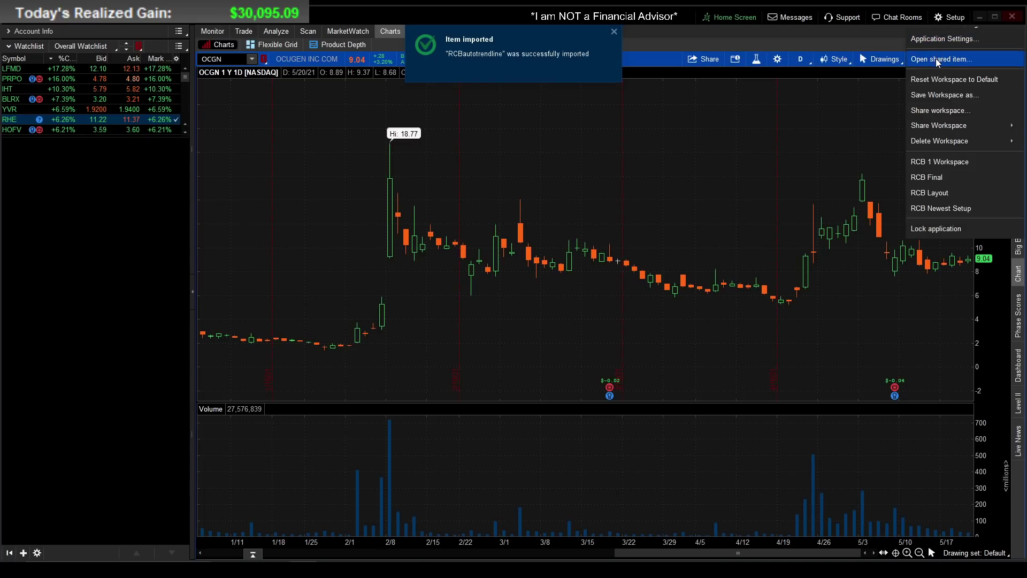
left_click(936, 59)
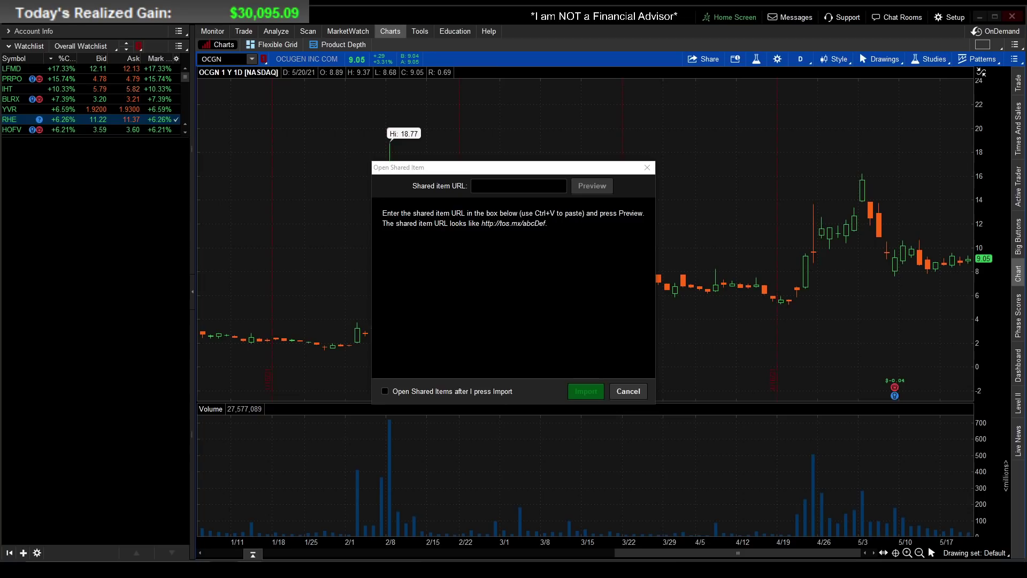
left_click(516, 186)
type("https://tos.mx/7YtiSRT")
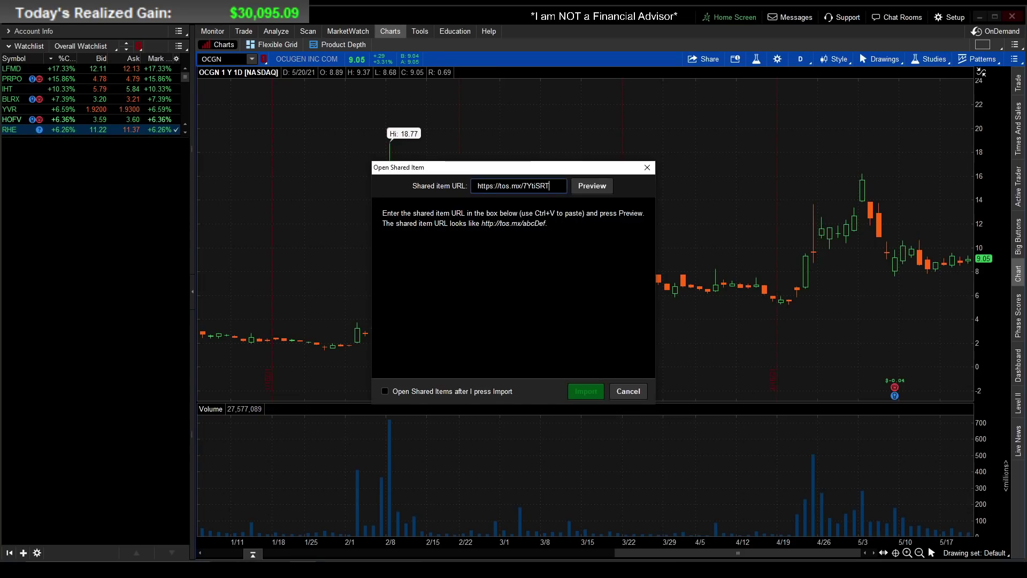
left_click(588, 186)
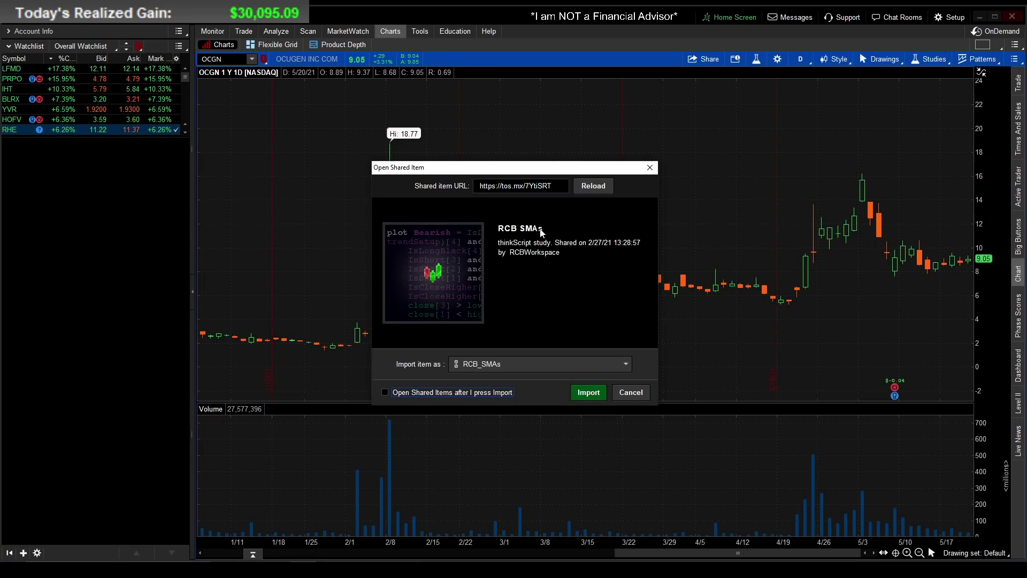
left_click(592, 393)
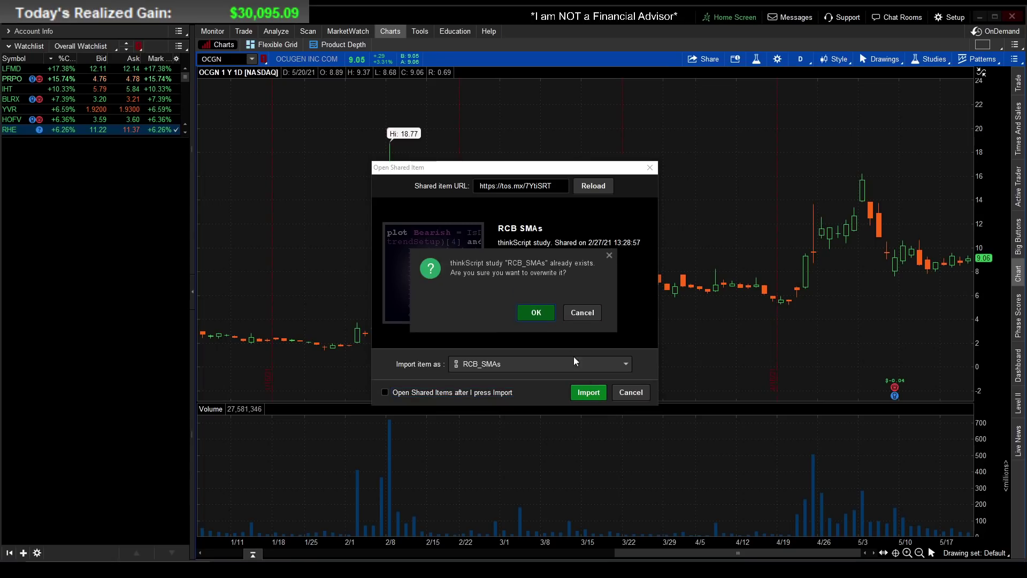
left_click(536, 313)
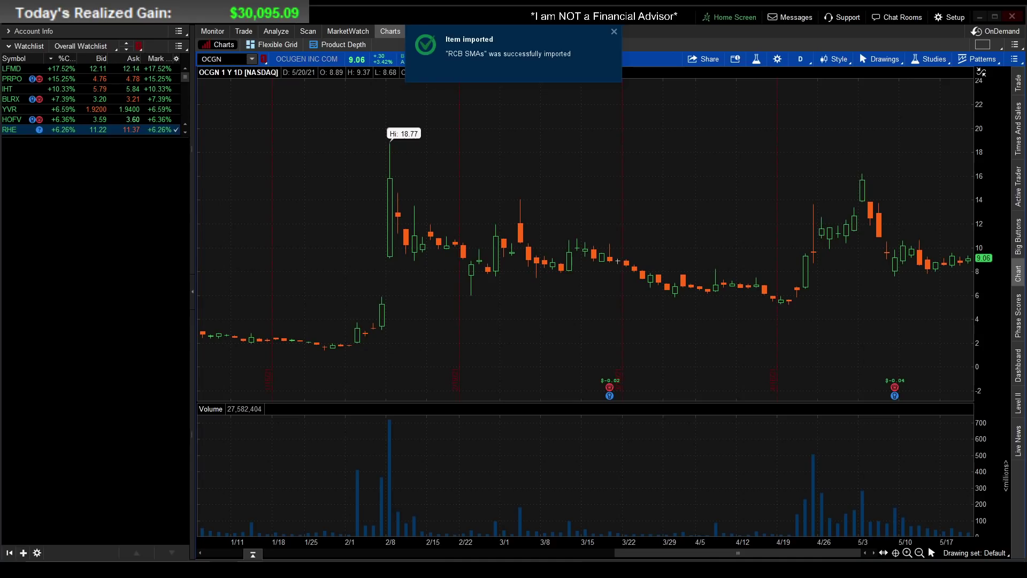
left_click(951, 17)
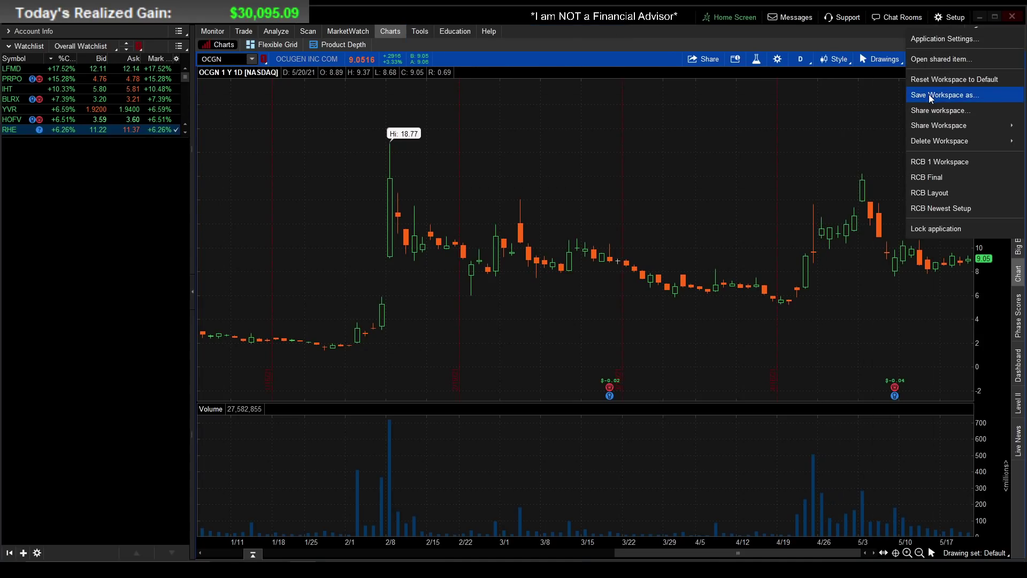
left_click(929, 59)
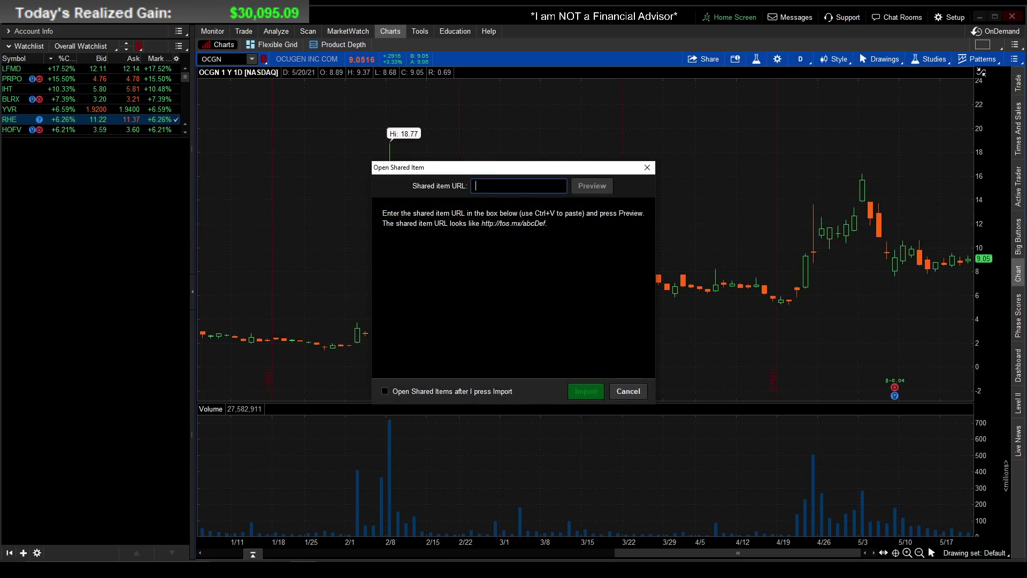
type("https://tos.mx/pcazPVH")
left_click(594, 186)
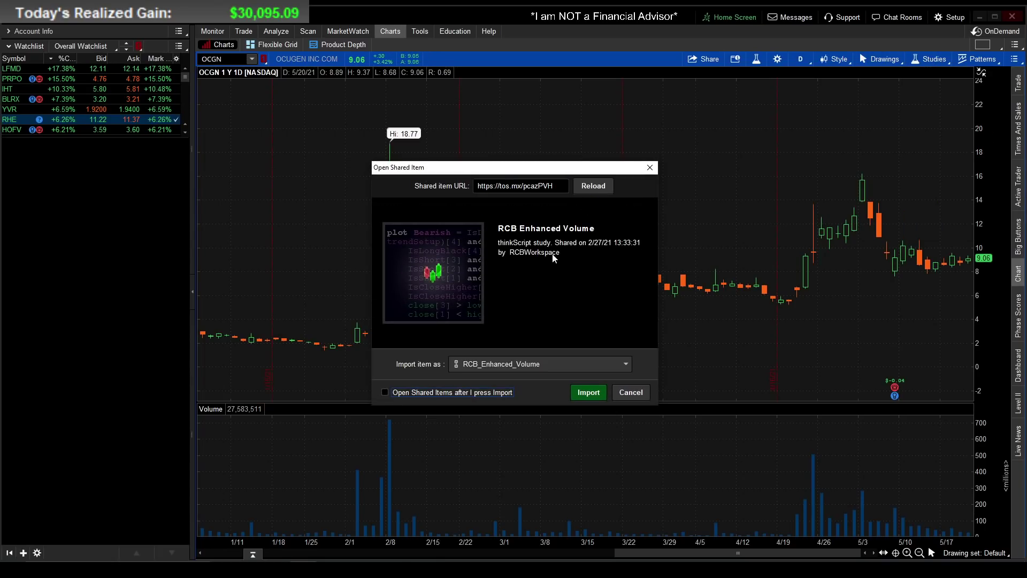
left_click(591, 394)
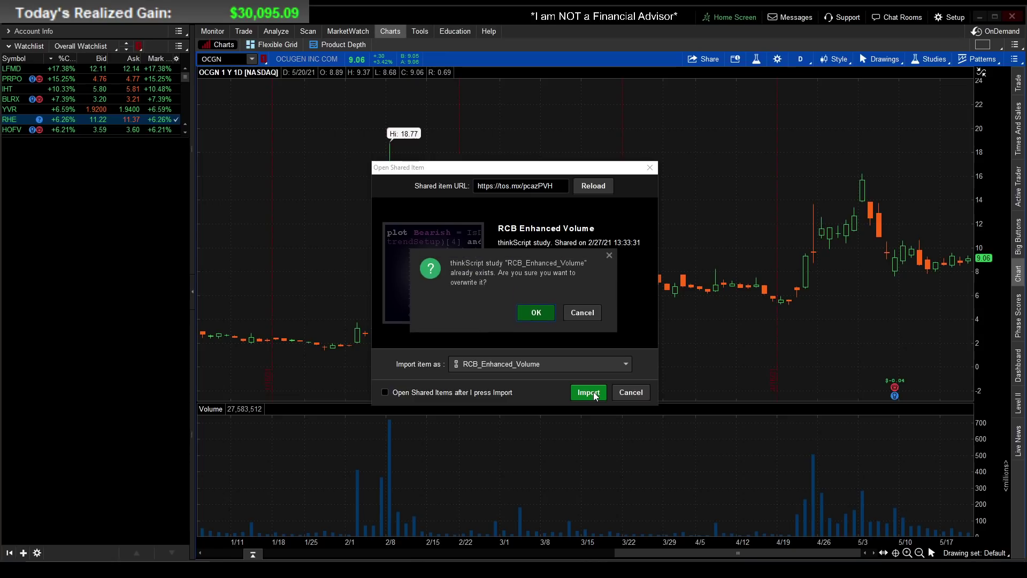
left_click(536, 313)
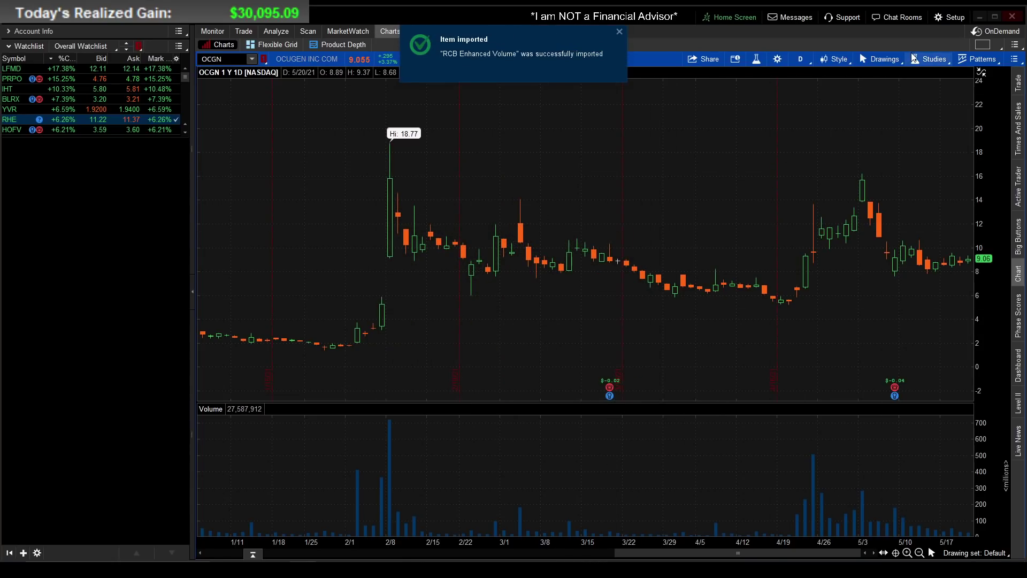
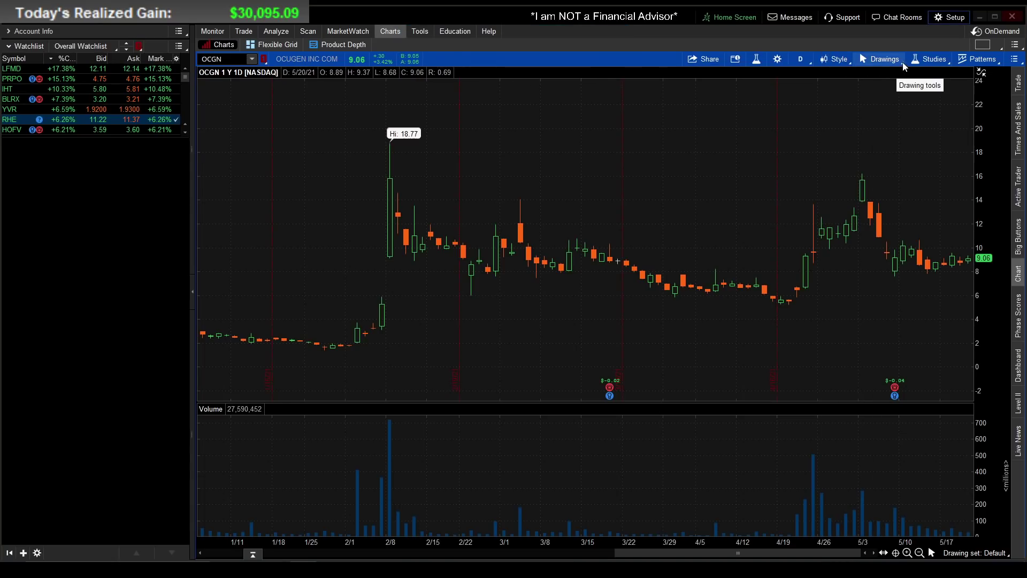
- Search the studies for "rcb" and add RCBautotrendline, RCB_SMAs and RCB_Enhanced_Volume to the chart's study list
left_click(928, 60)
left_click(895, 115)
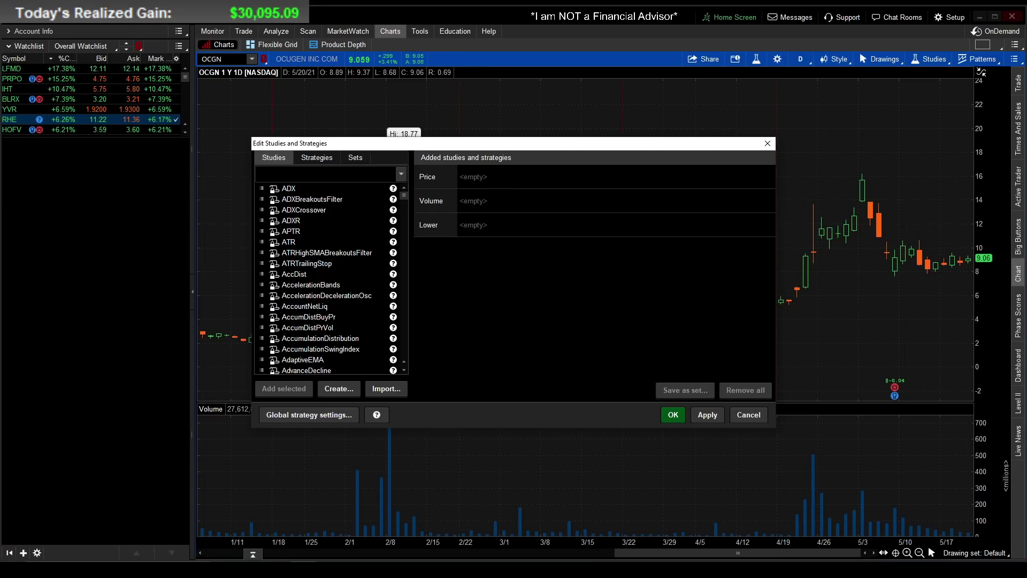
left_click(327, 174)
type("rc")
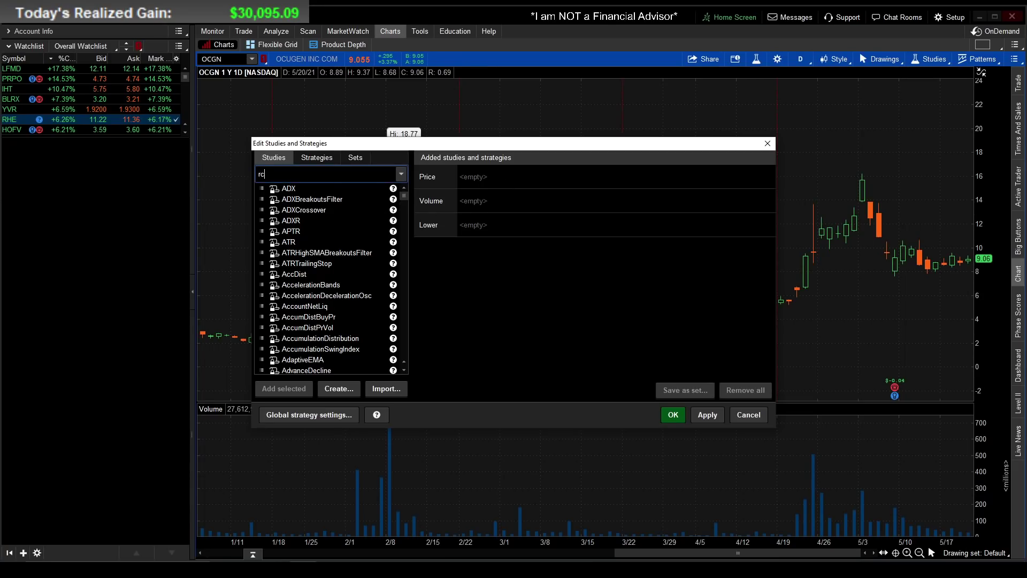
type("b")
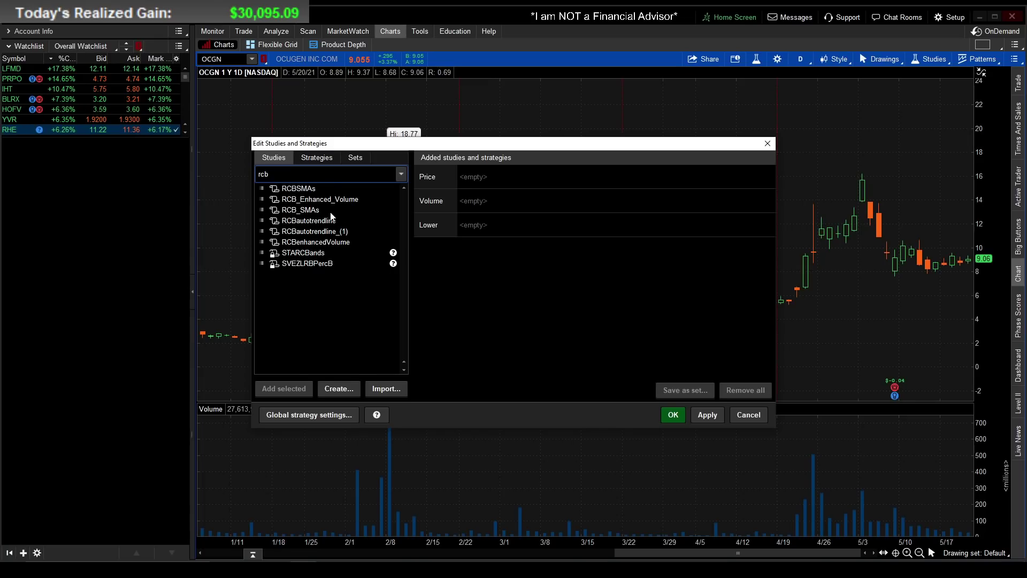
double_click(303, 220)
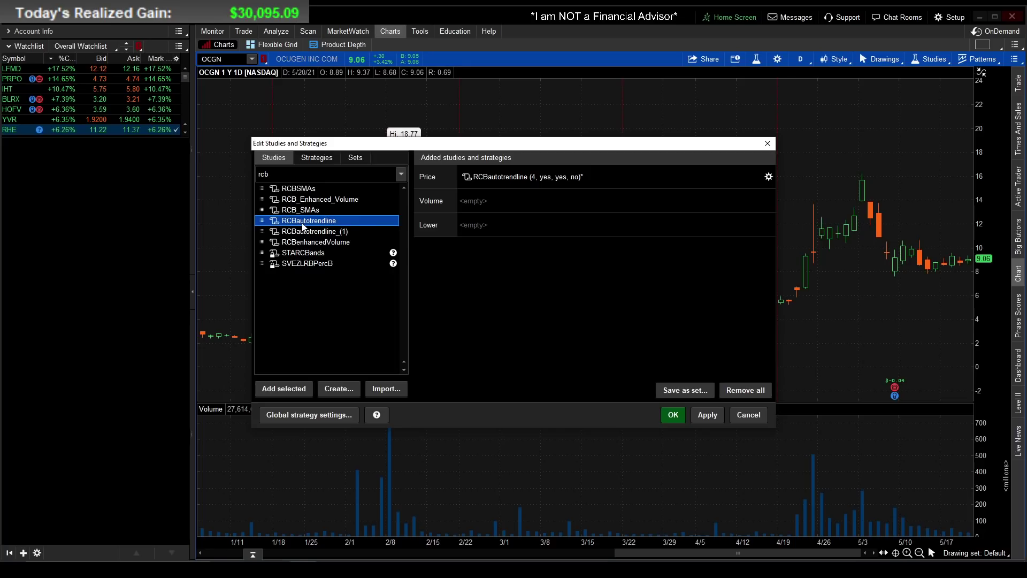
double_click(302, 211)
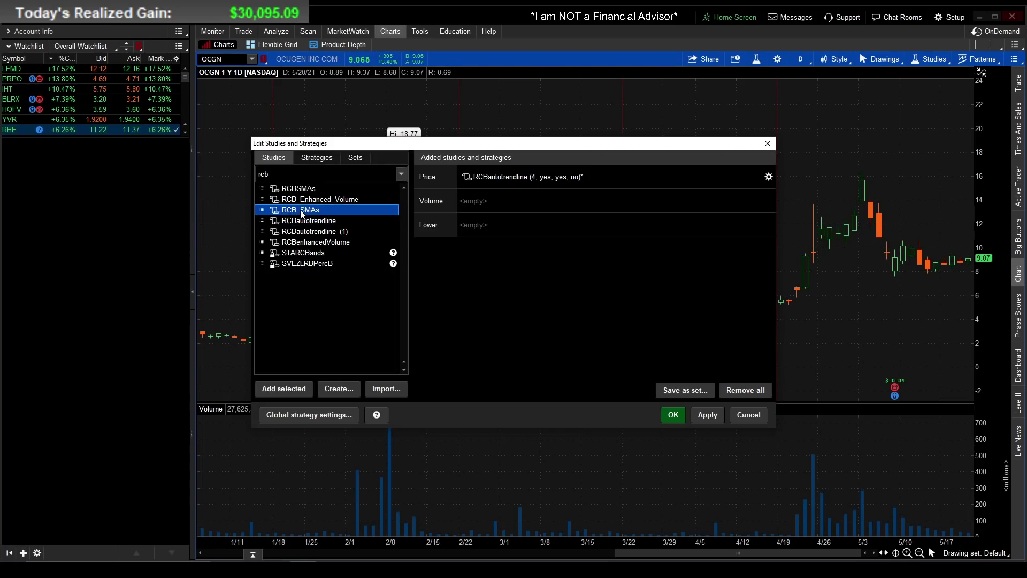
double_click(303, 200)
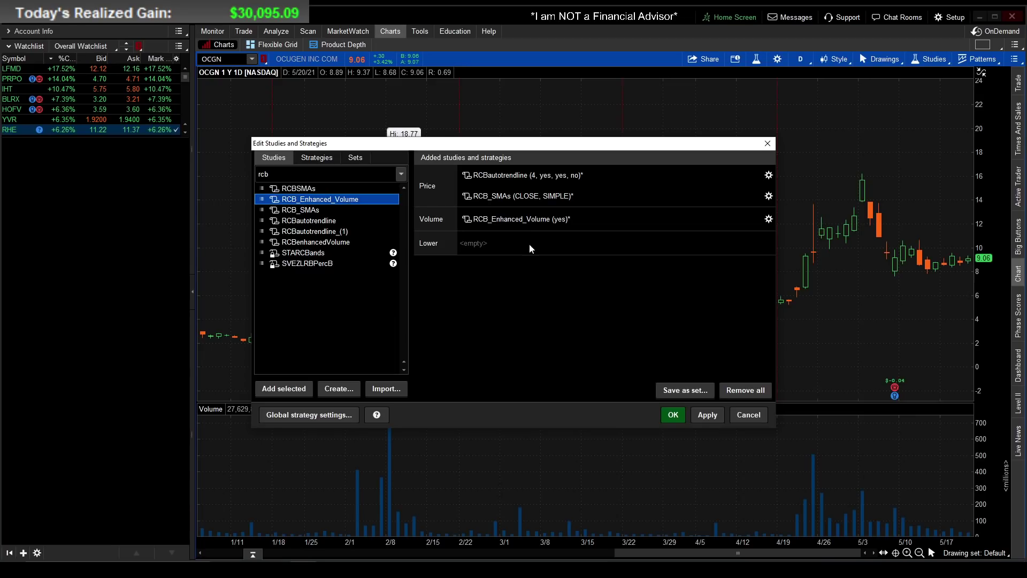
- Search the studies for "vwap" and add VWAP to the chart's study list
mouse_move(531, 197)
left_click(264, 174)
key("BackSpace")
key("BackSpace")
key("BackSpace")
type("vwap")
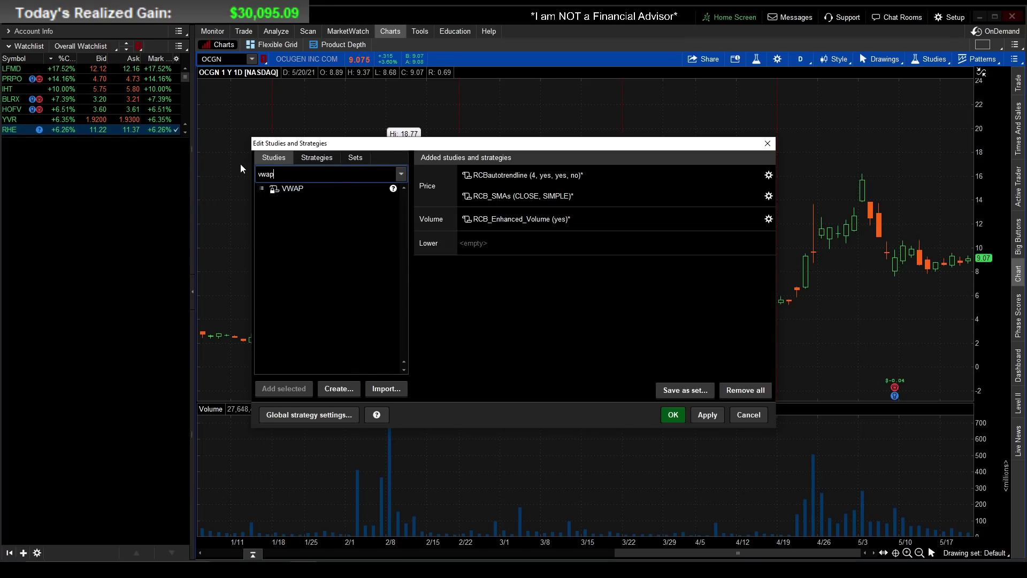
double_click(294, 189)
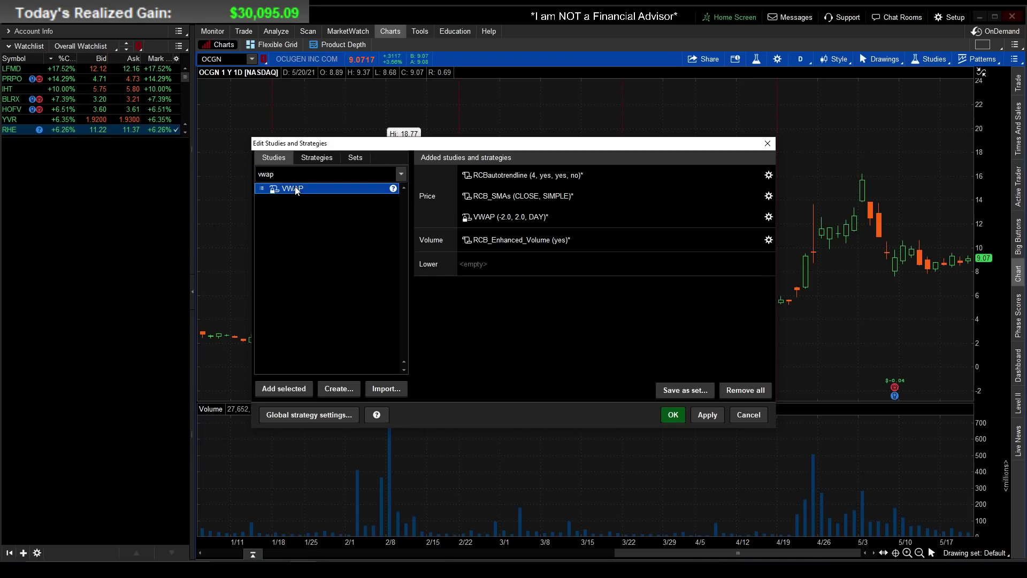
- Customize the VWAP study's main plot with a dashed line style and a width of 2
left_click(768, 217)
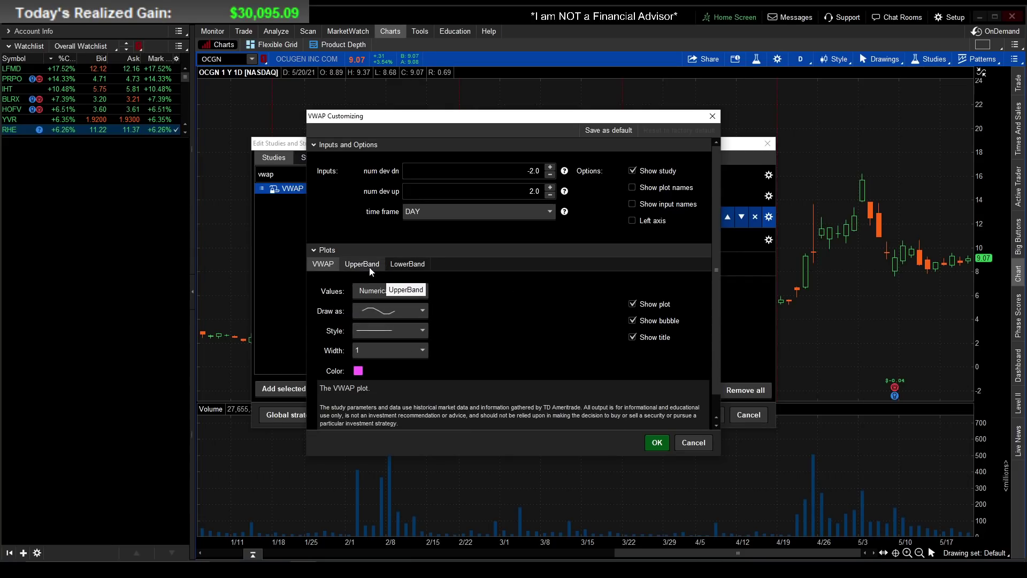
left_click(383, 312)
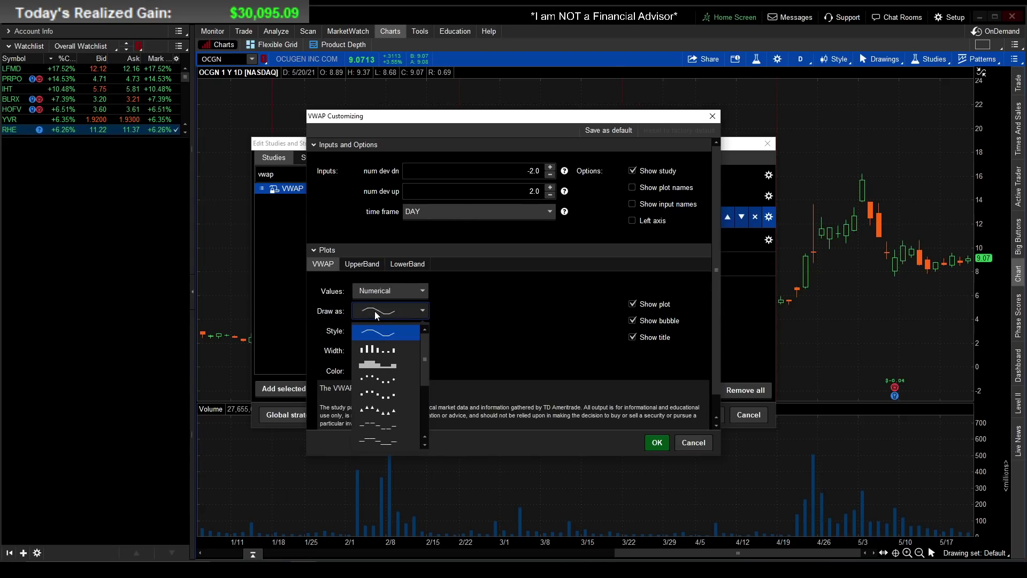
left_click(492, 326)
left_click(390, 331)
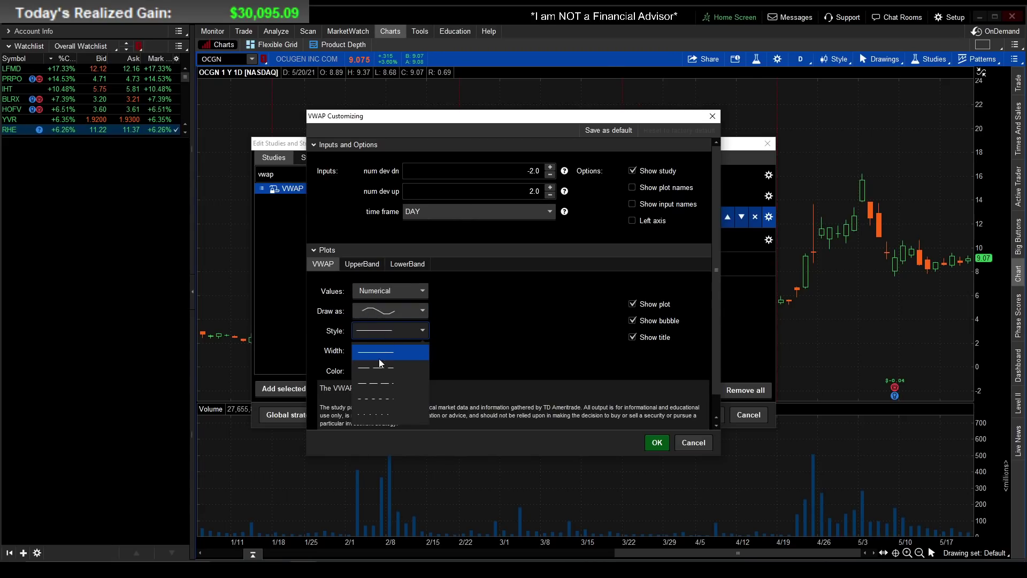
left_click(379, 385)
left_click(362, 373)
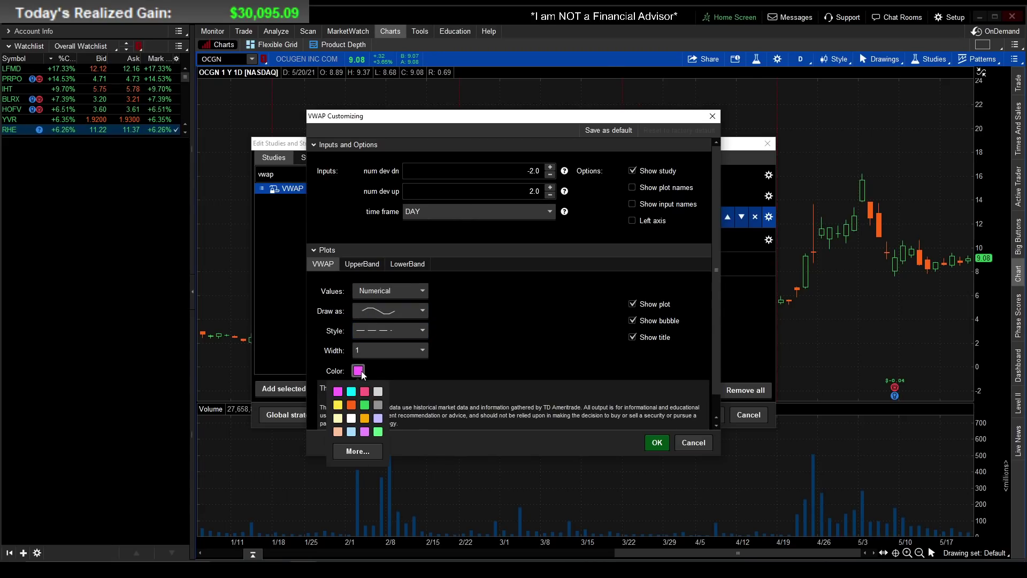
left_click(360, 371)
left_click(390, 349)
left_click(368, 383)
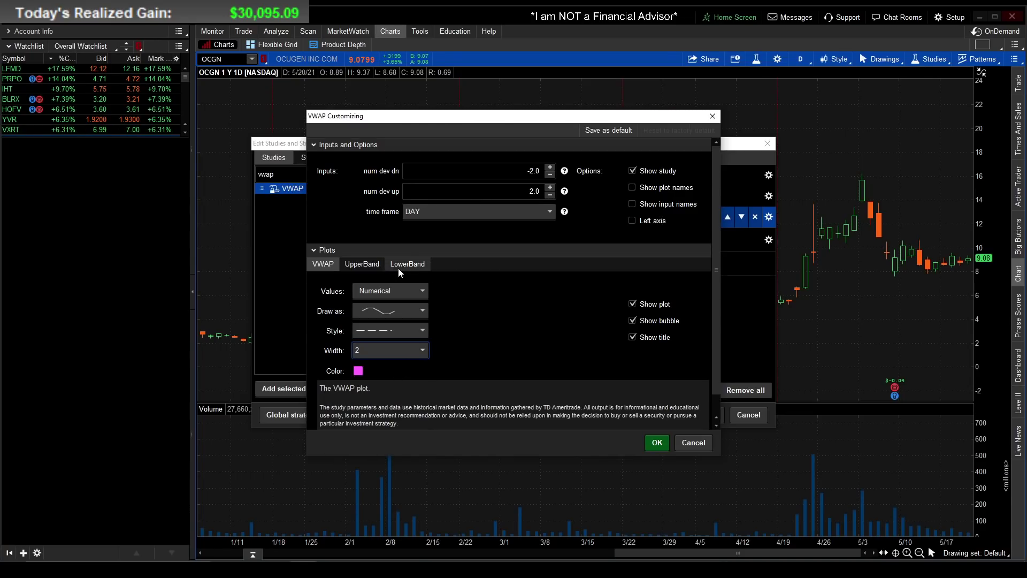
- Turn off Show plot, Show bubble and Show title for VWAP's UpperBand
left_click(369, 264)
left_click(632, 305)
left_click(633, 321)
left_click(633, 337)
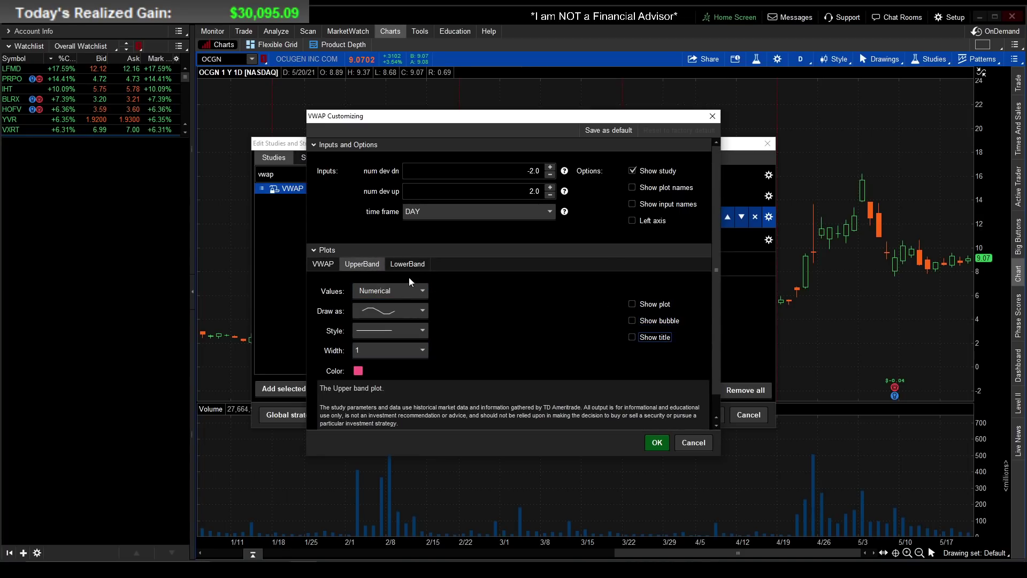
- Turn off Show plot, Show bubble and Show title for VWAP's LowerBand, and apply the studies to the chart
left_click(408, 264)
left_click(629, 304)
left_click(630, 320)
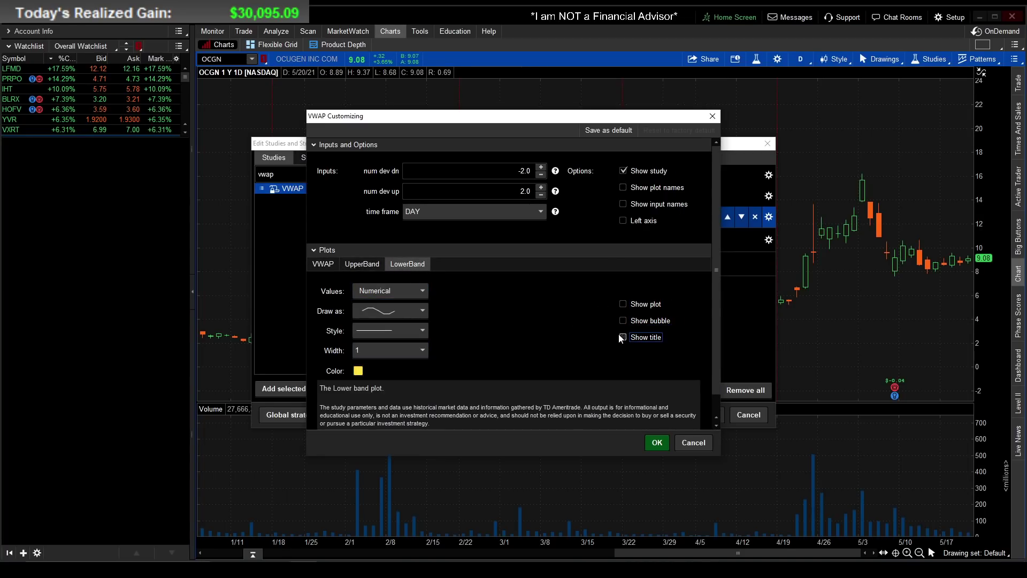
left_click(629, 337)
left_click(323, 264)
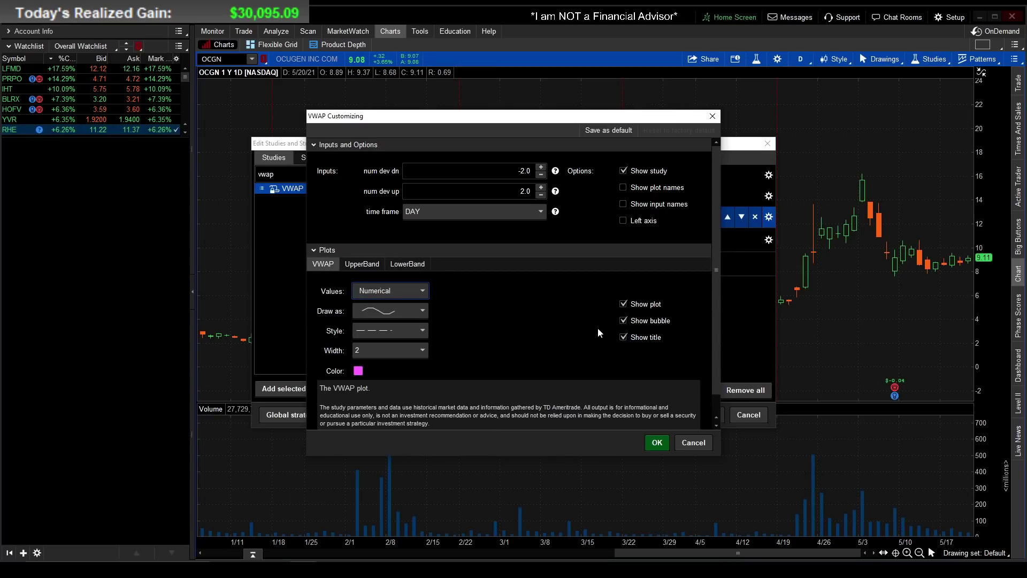
left_click(657, 447)
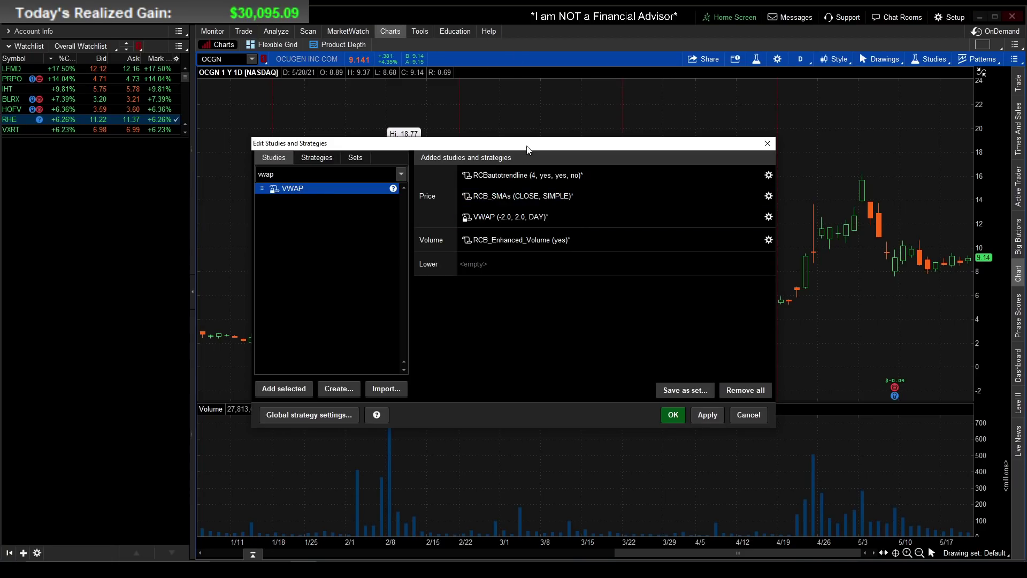
mouse_move(511, 225)
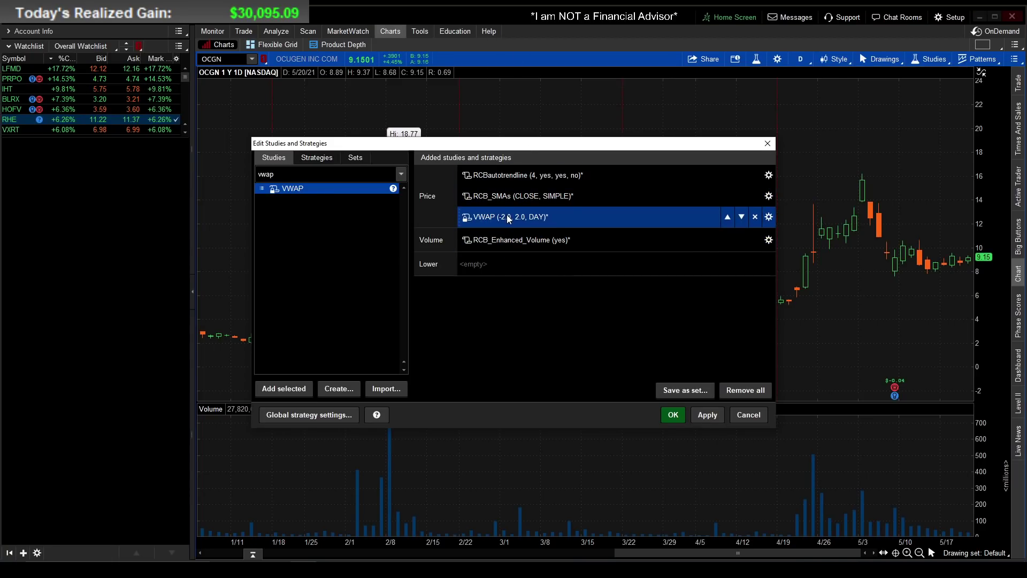
left_click(707, 417)
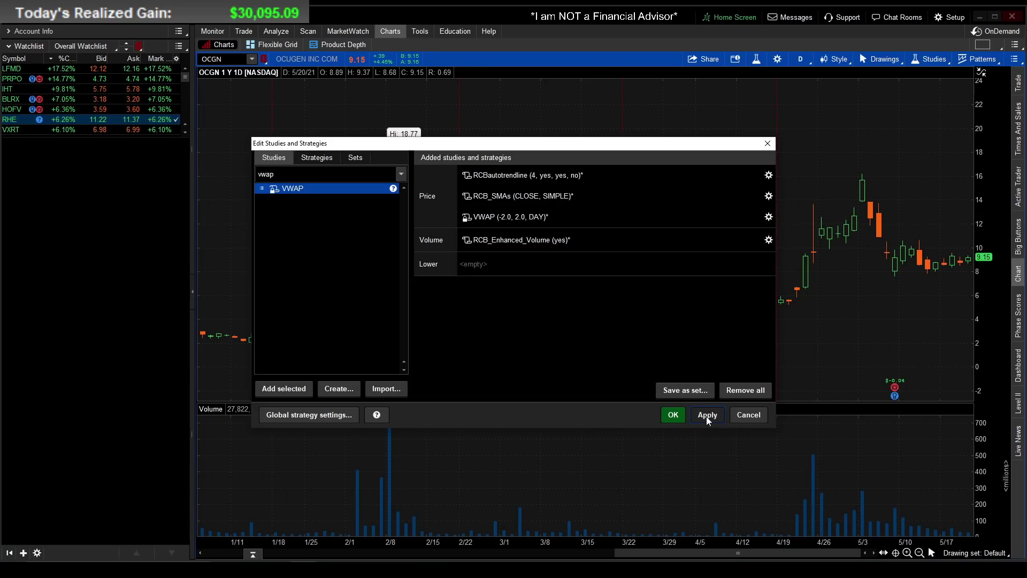
left_click(672, 415)
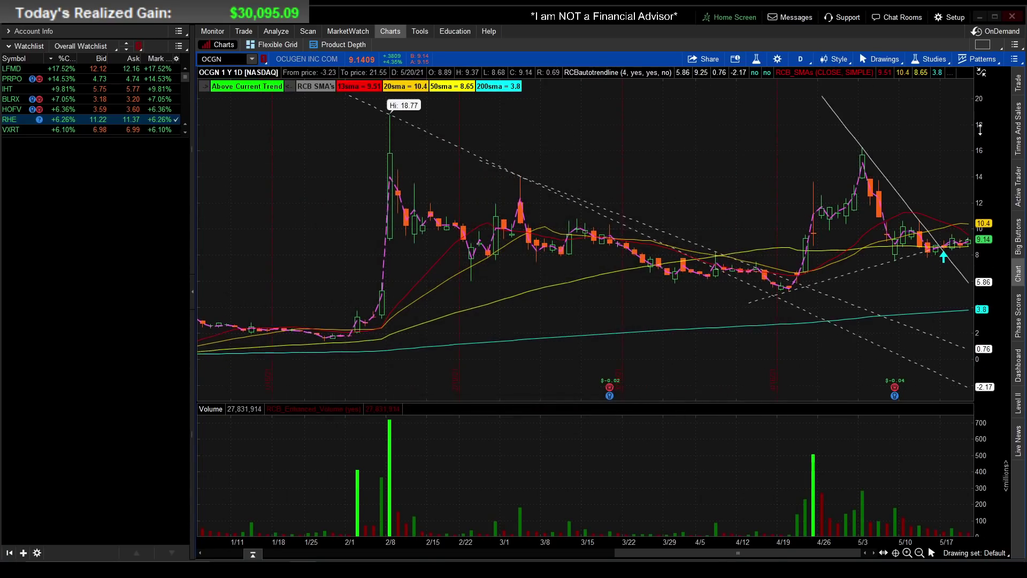
- Switch the OCGN chart from daily to the 1 D 1m time frame and inspect the added studies on it
middle_click(594, 214)
left_click(599, 220)
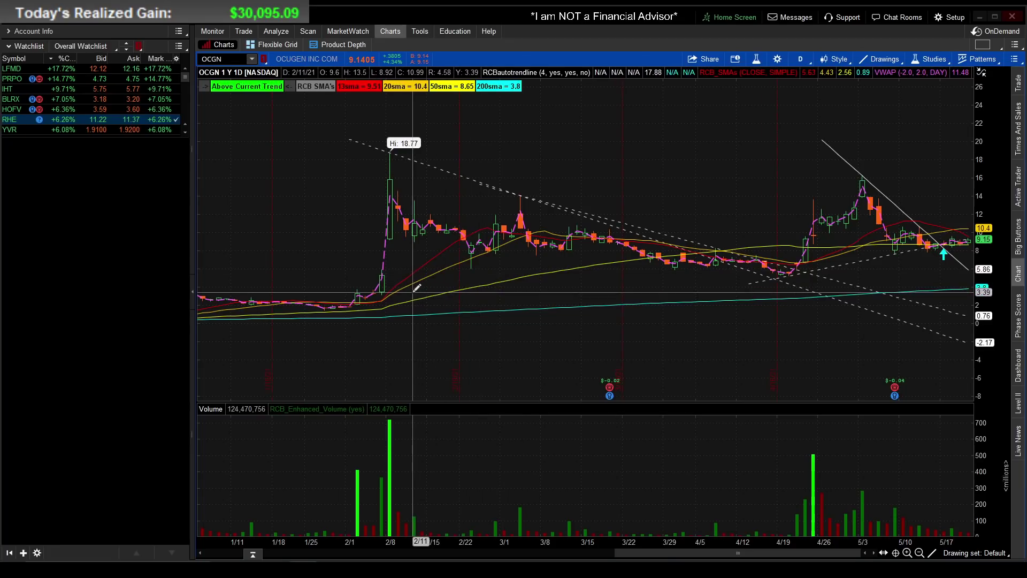
left_click_drag(415, 288, 850, 172)
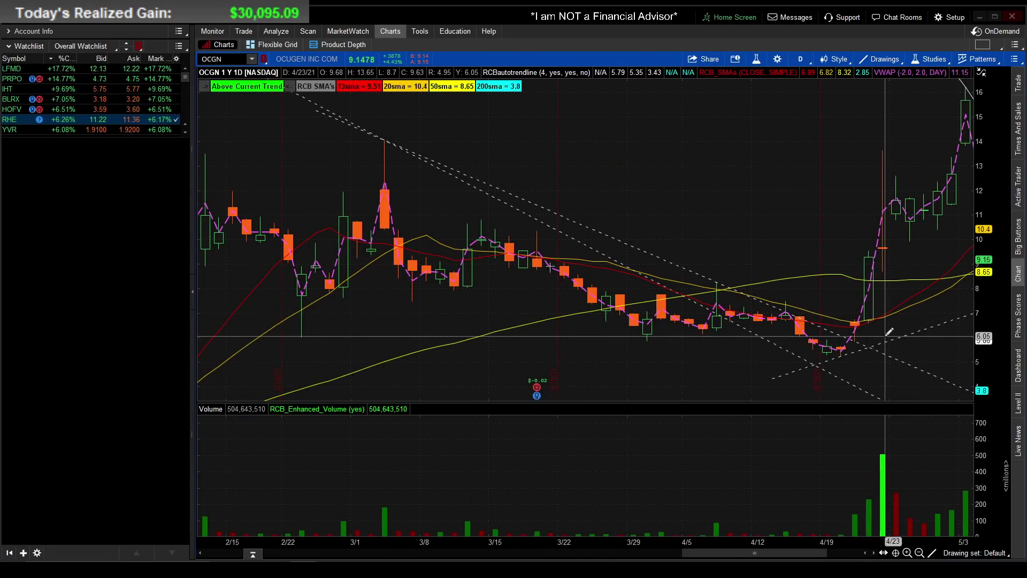
scroll(508, 278, "down", 5)
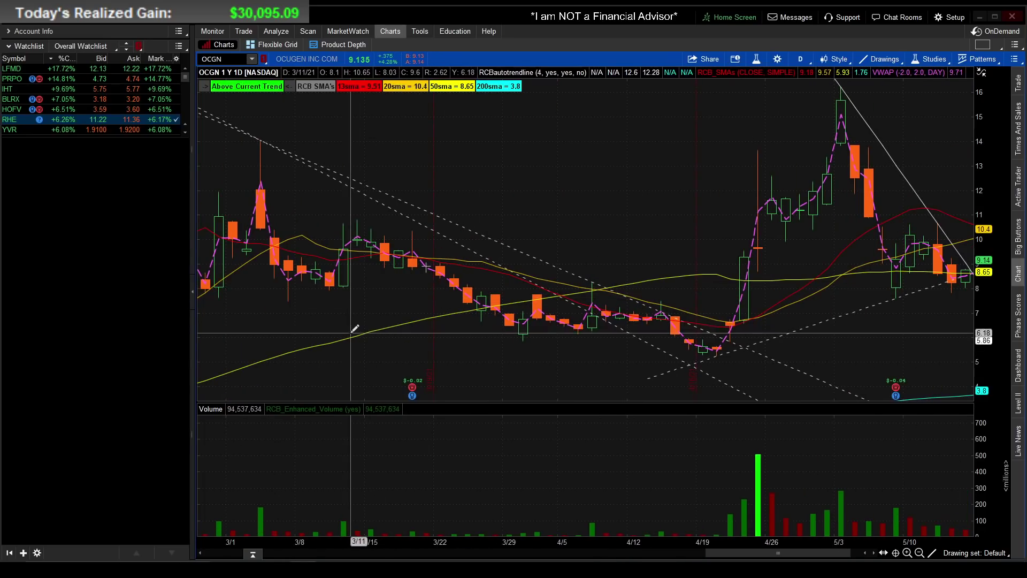
scroll(853, 275, "down", 3)
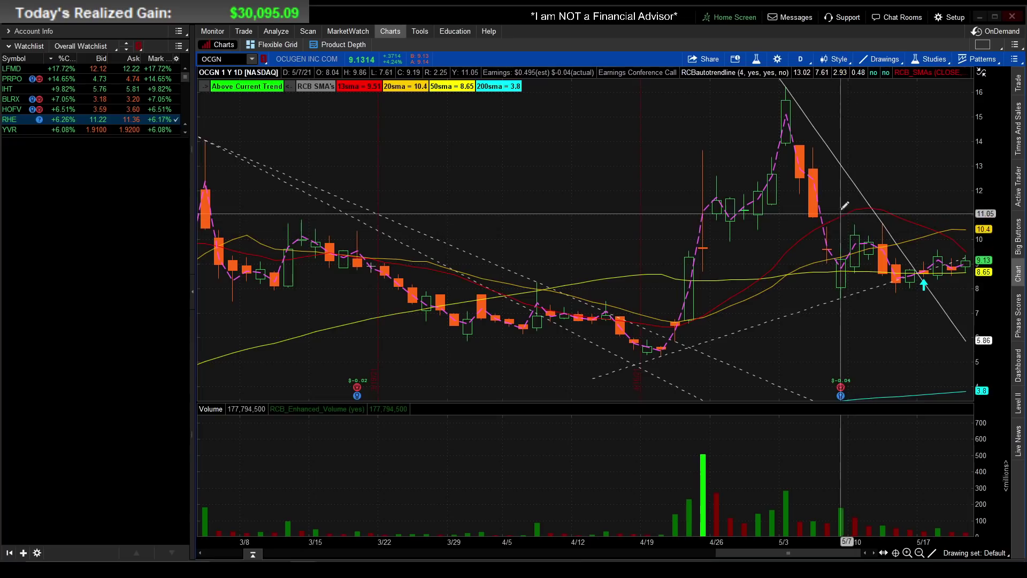
left_click(797, 59)
left_click(766, 109)
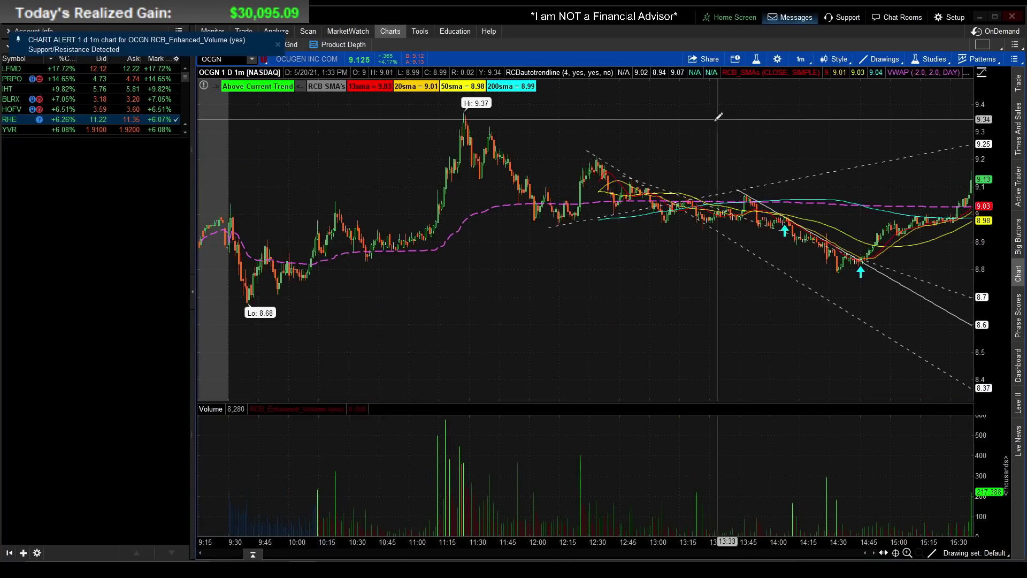
scroll(612, 166, "down", 3)
scroll(786, 198, "up", 5)
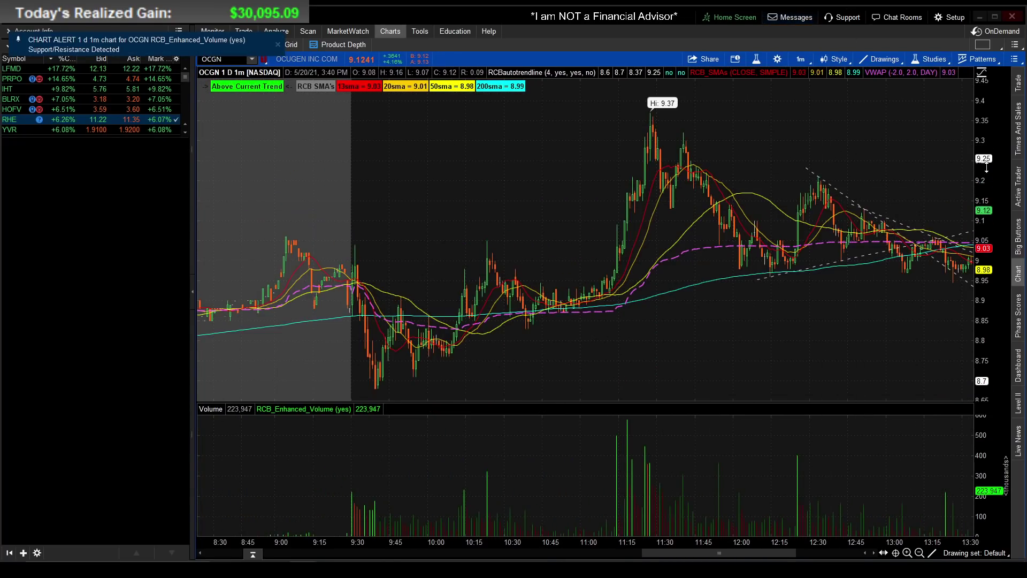
left_click_drag(763, 328, 476, 218)
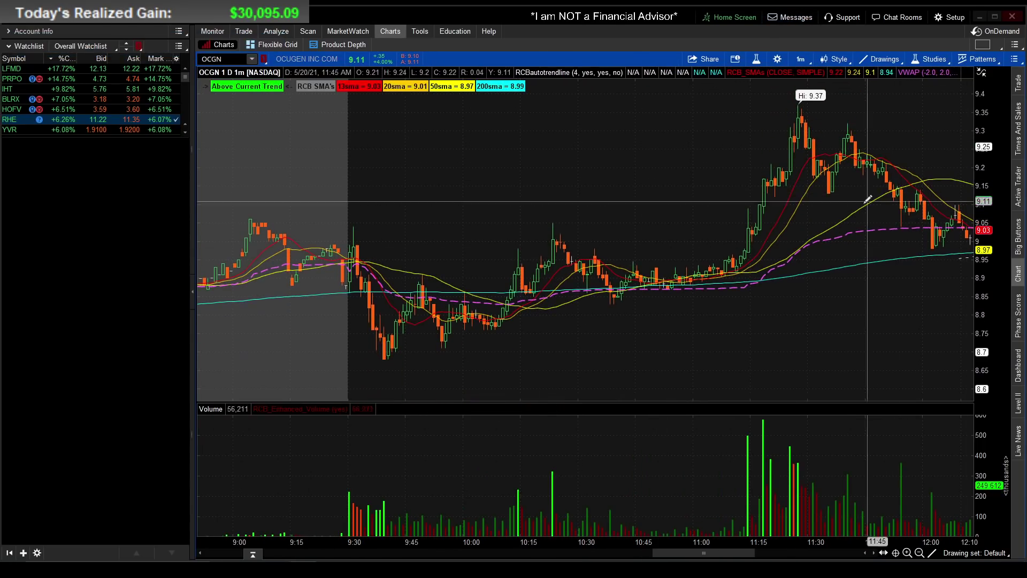
- In the chart settings, set the price axis scale to Auto, disable Fit studies, enable Fit high/low, and apply
left_click(777, 60)
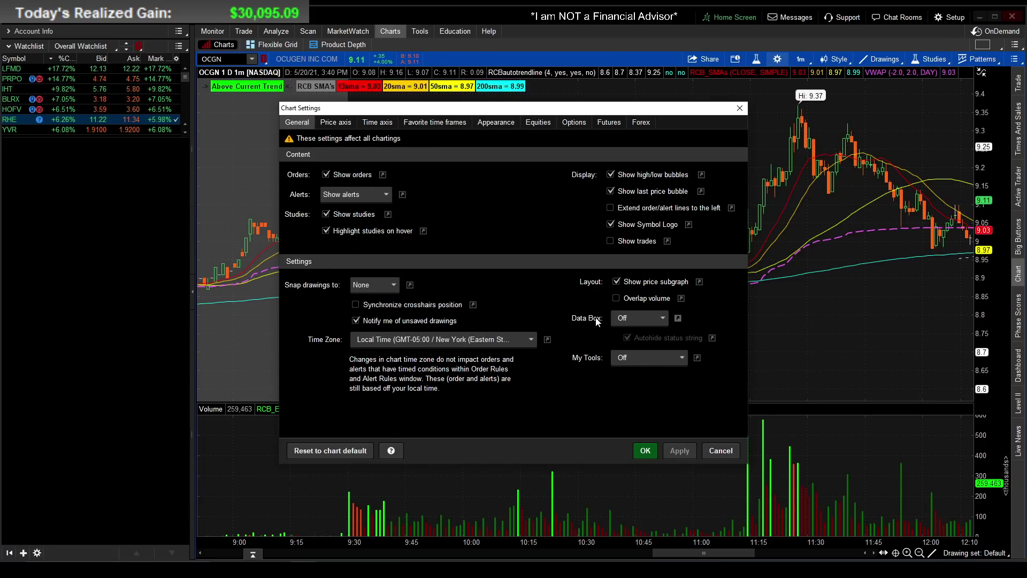
left_click(617, 299)
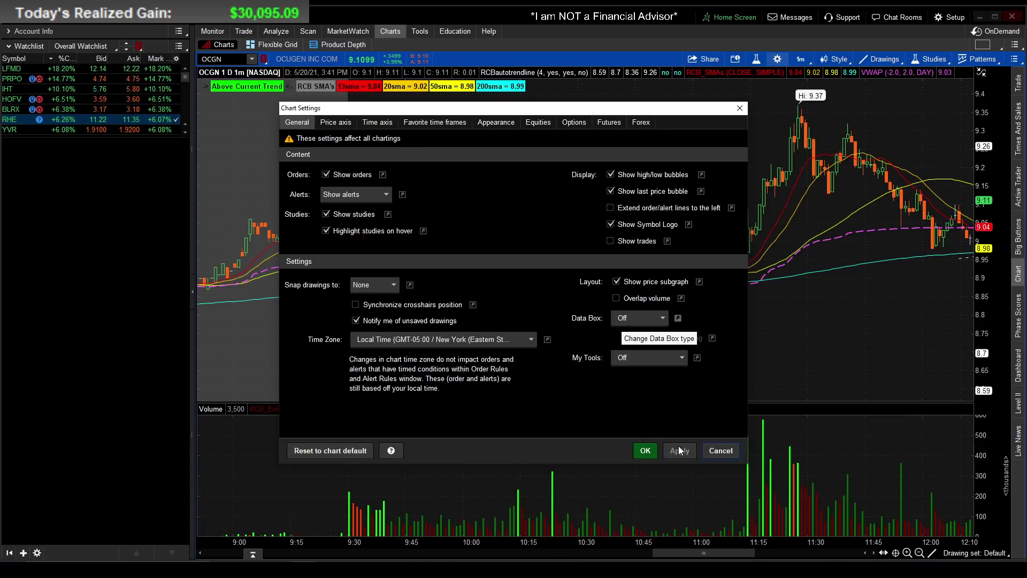
left_click(339, 124)
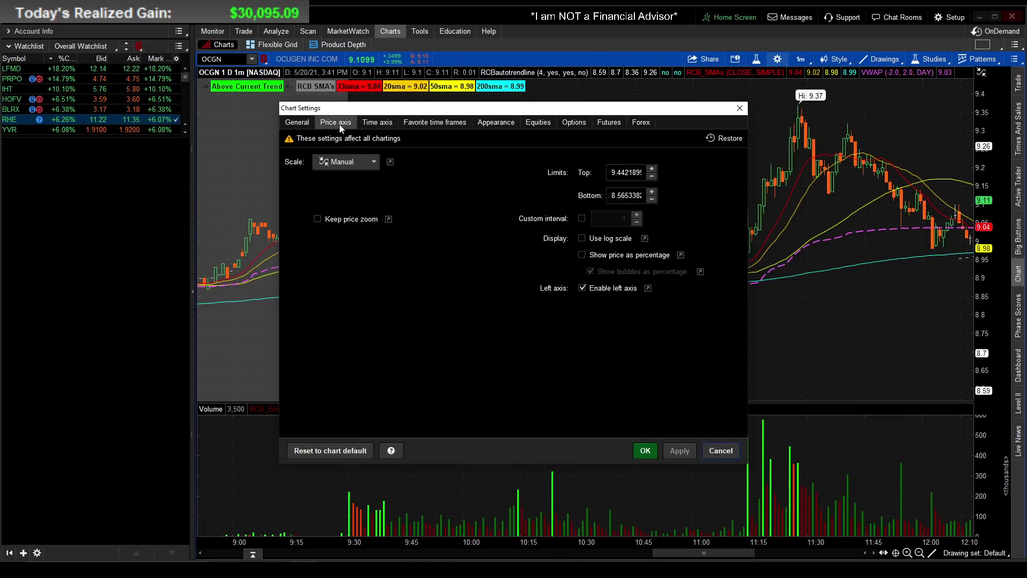
left_click(334, 162)
left_click(335, 183)
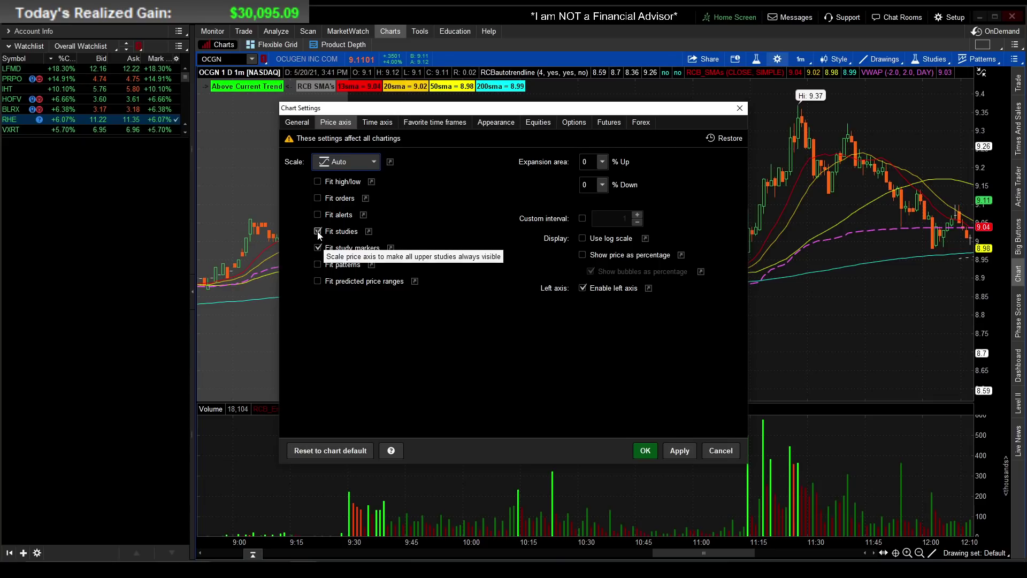
left_click(317, 231)
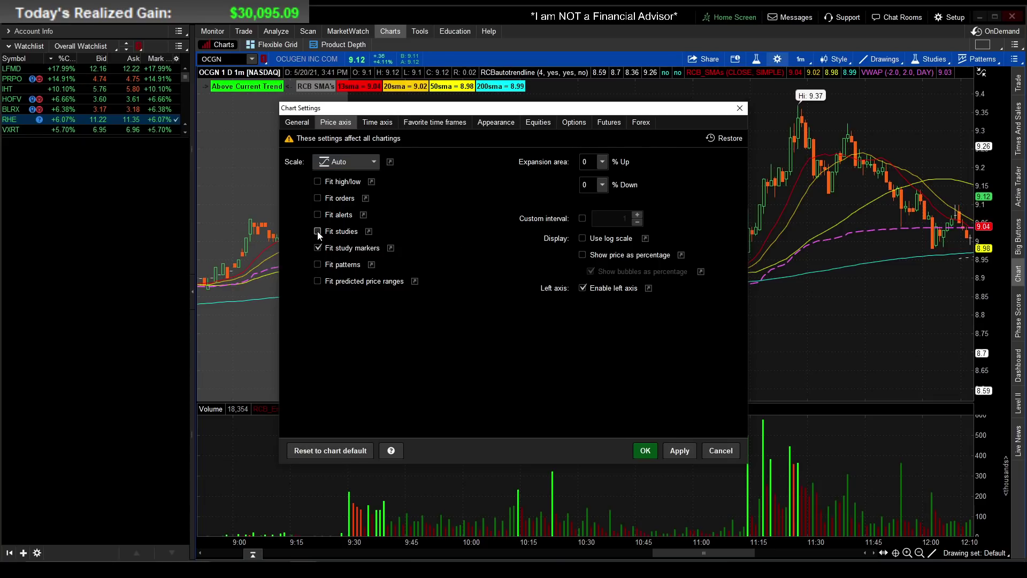
left_click(317, 181)
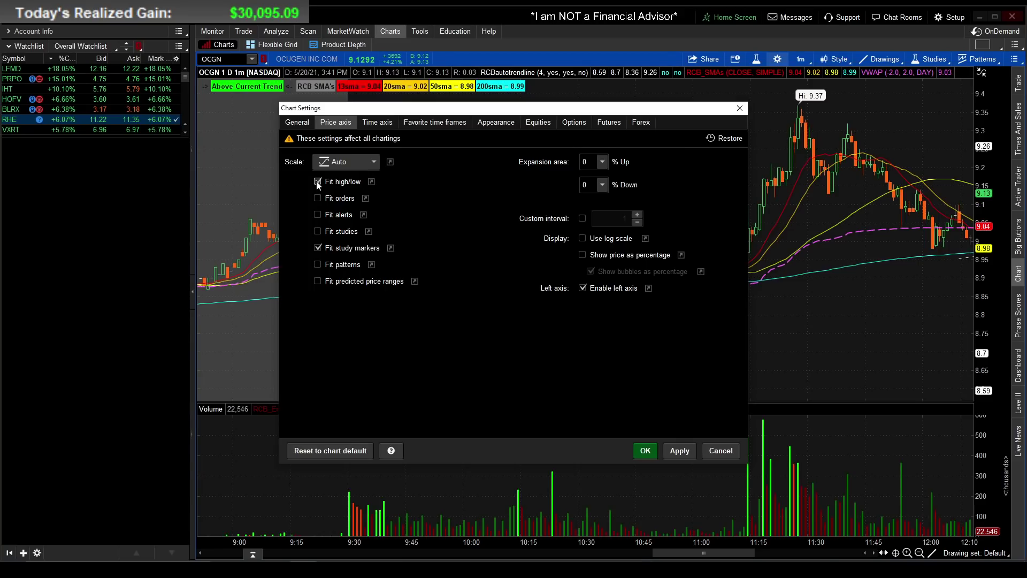
left_click(682, 451)
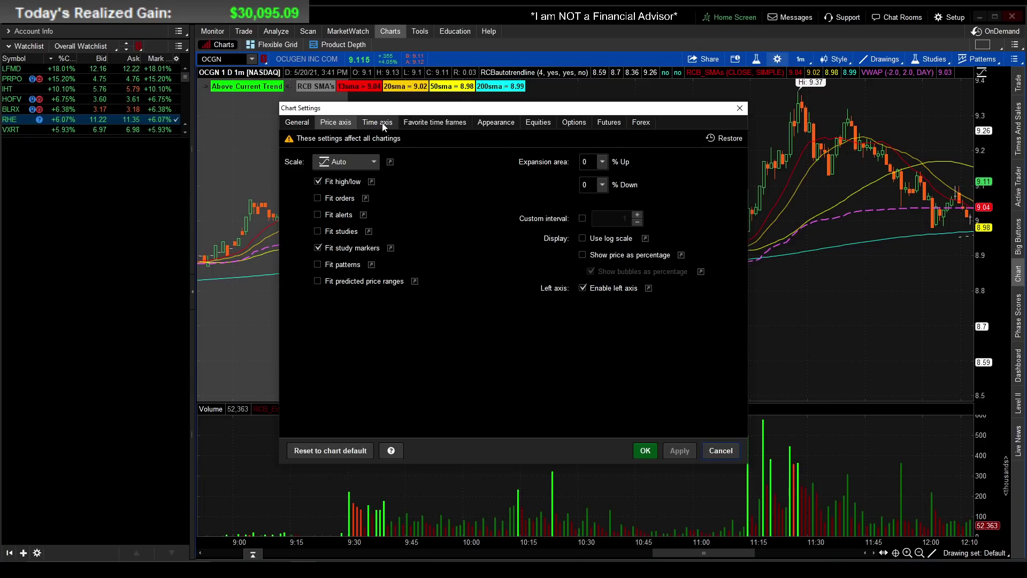
- In the time axis settings, disable autoexpand for Options, set the expansion area to 100 bars to the right, and apply
left_click(382, 123)
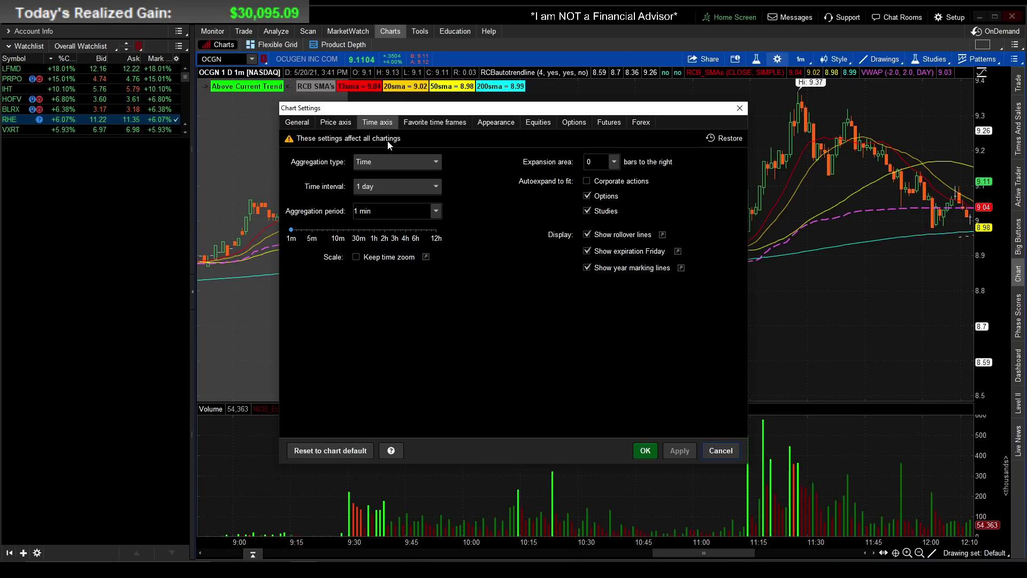
left_click(586, 196)
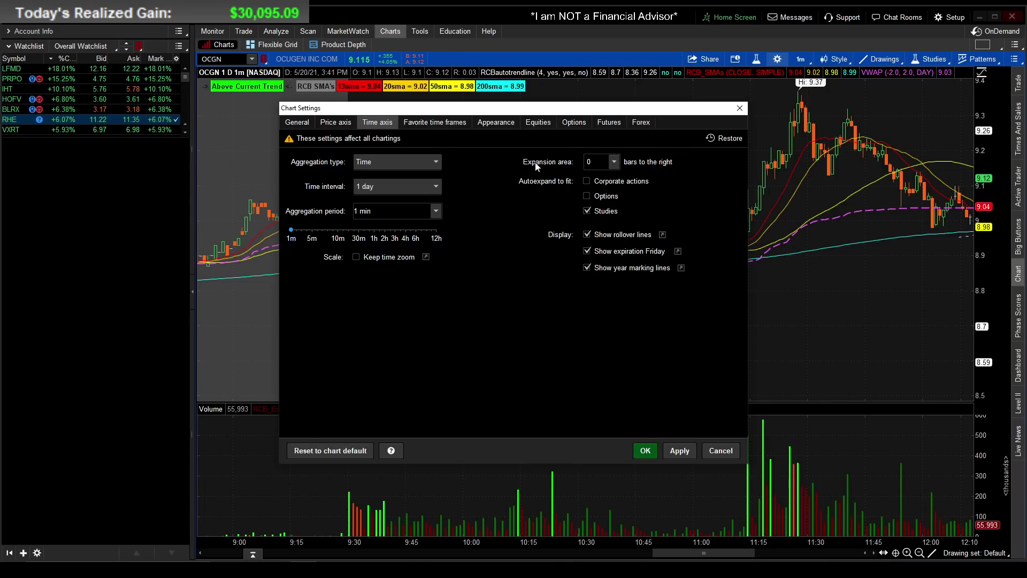
left_click(614, 162)
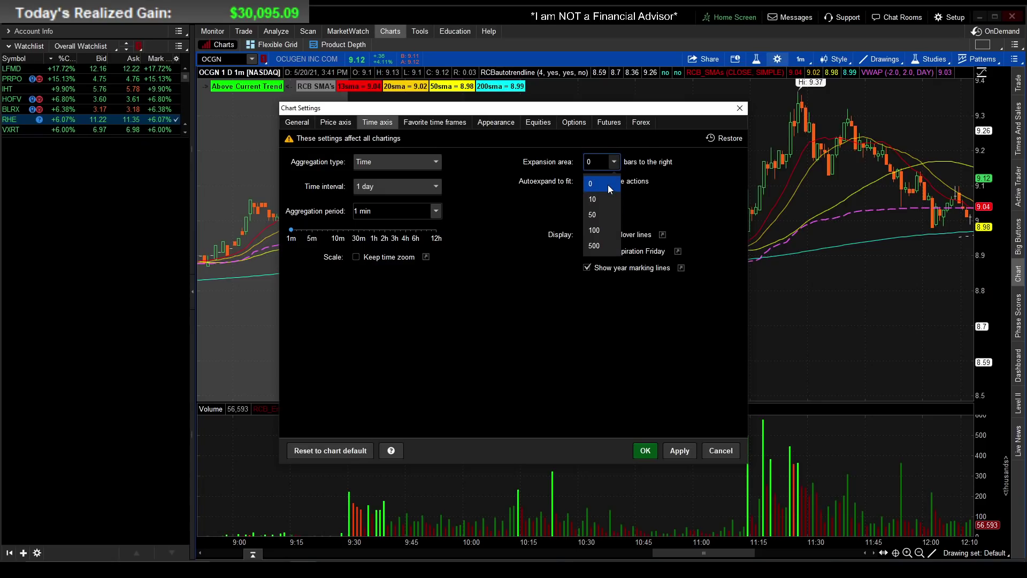
left_click(595, 230)
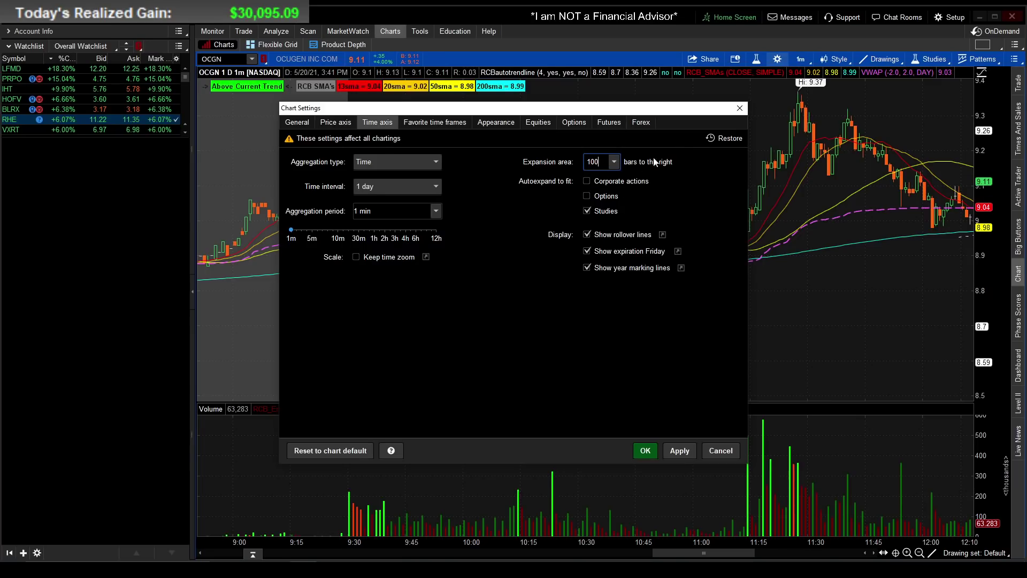
left_click(684, 452)
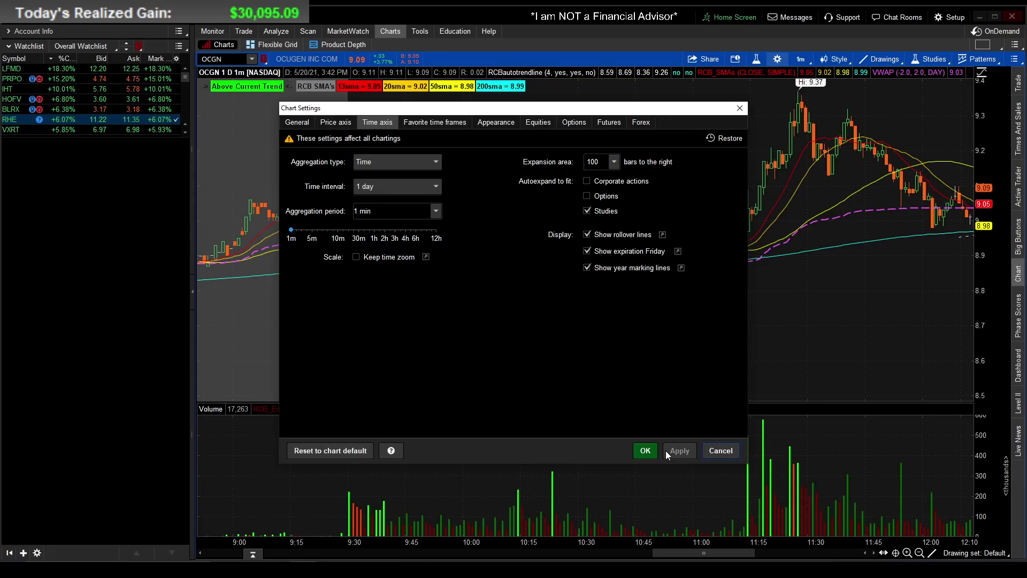
- In the appearance settings, enable Fill up for candles, colour volume bars as symbol ticks, then apply and close the chart settings
left_click(492, 123)
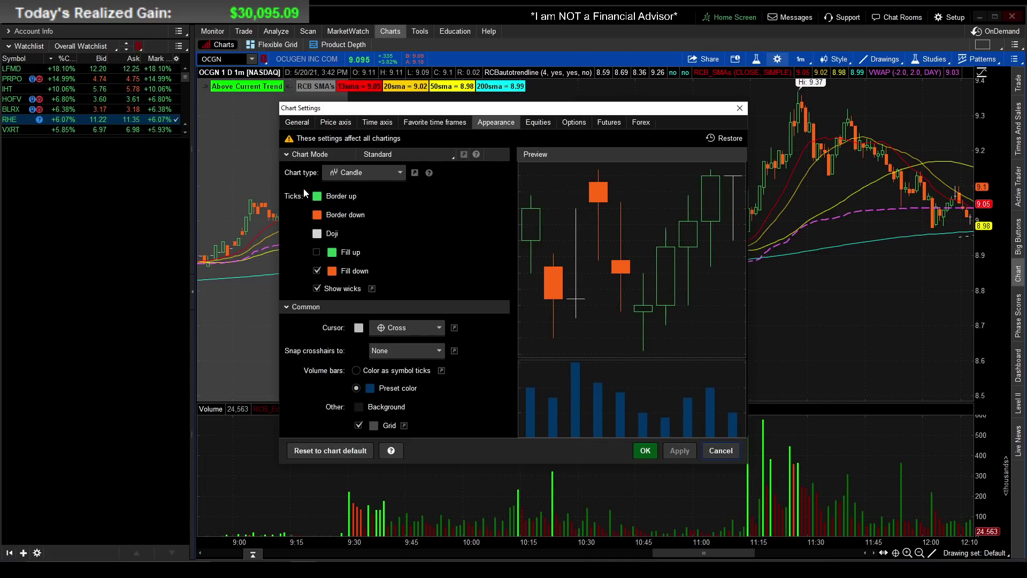
left_click(316, 251)
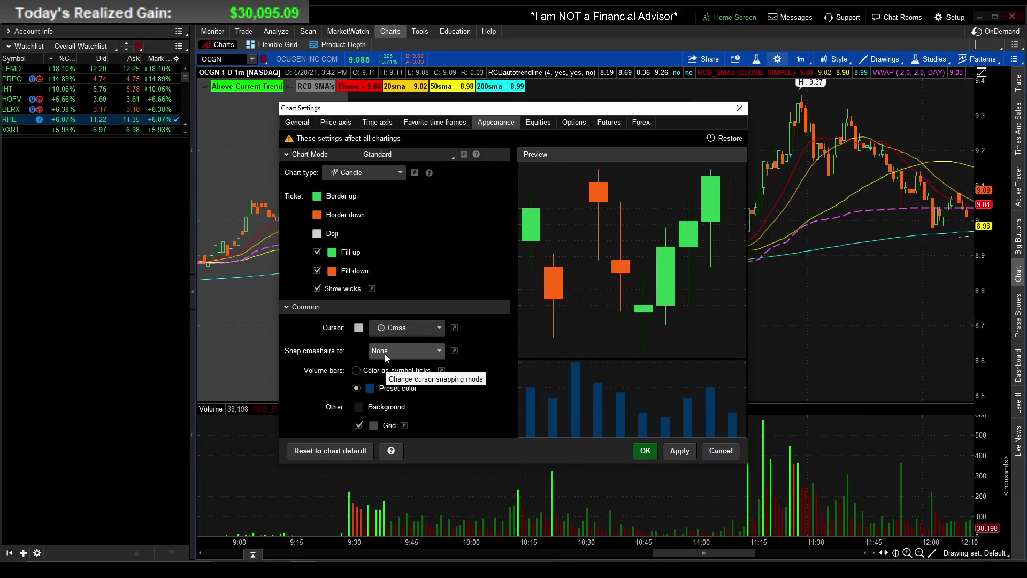
left_click(356, 370)
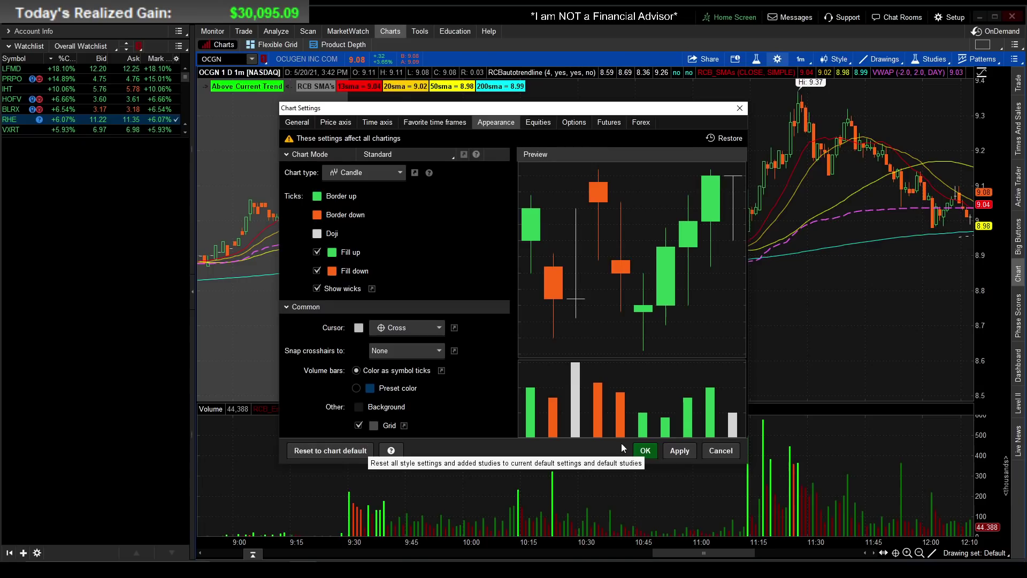
left_click(679, 451)
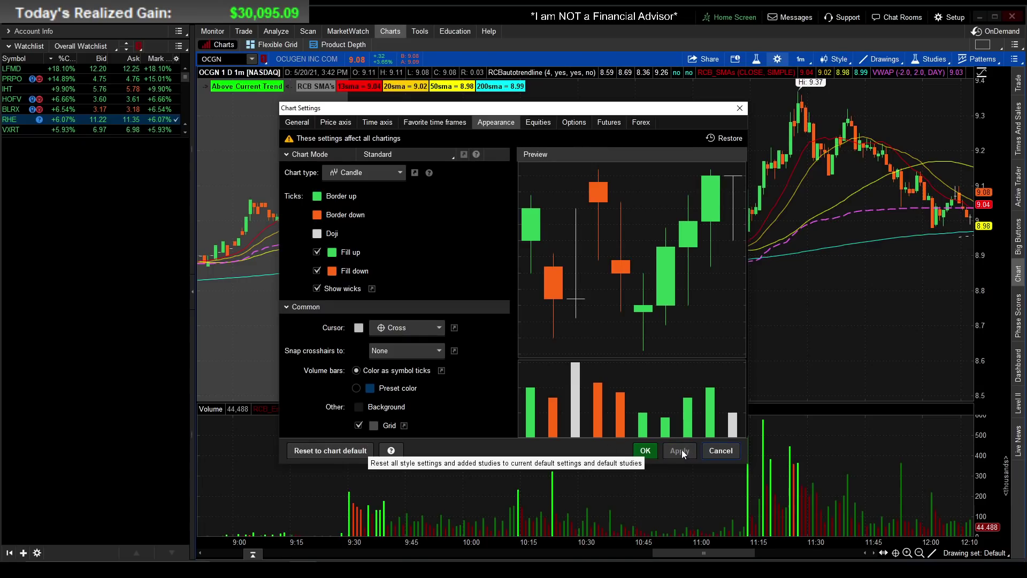
left_click(645, 451)
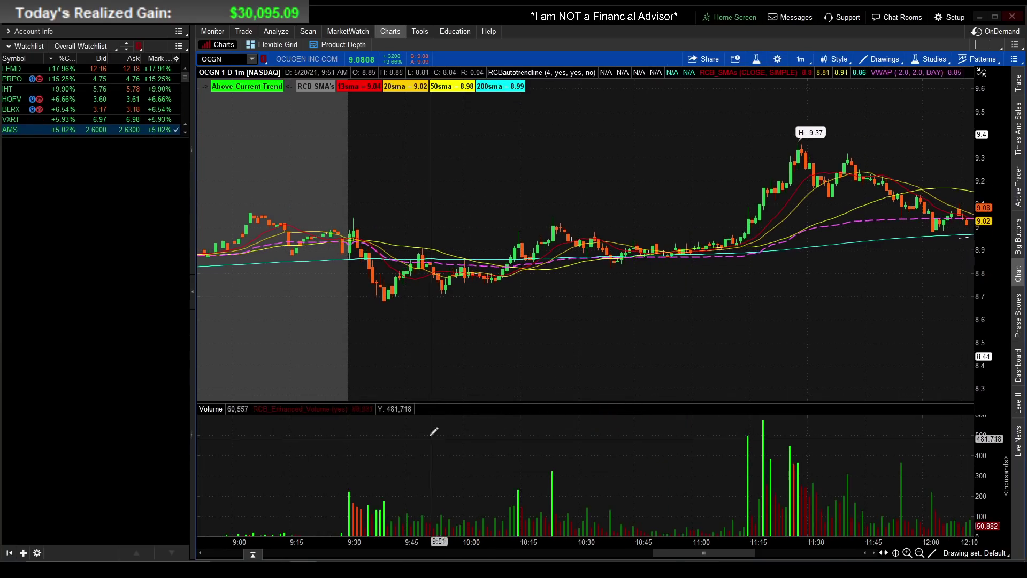
- On the OCGN chart, draw an arrow pointing down toward the volume pane and a rectangle below the candles from 9:30 to shortly after 12:00
left_click_drag(519, 330, 477, 394)
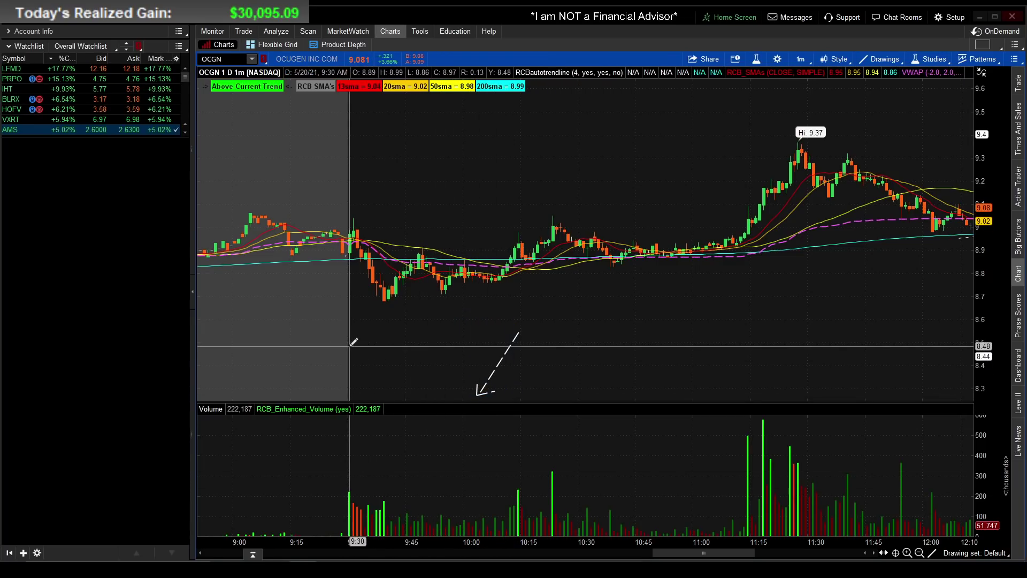
right_click(400, 320)
left_click(426, 395)
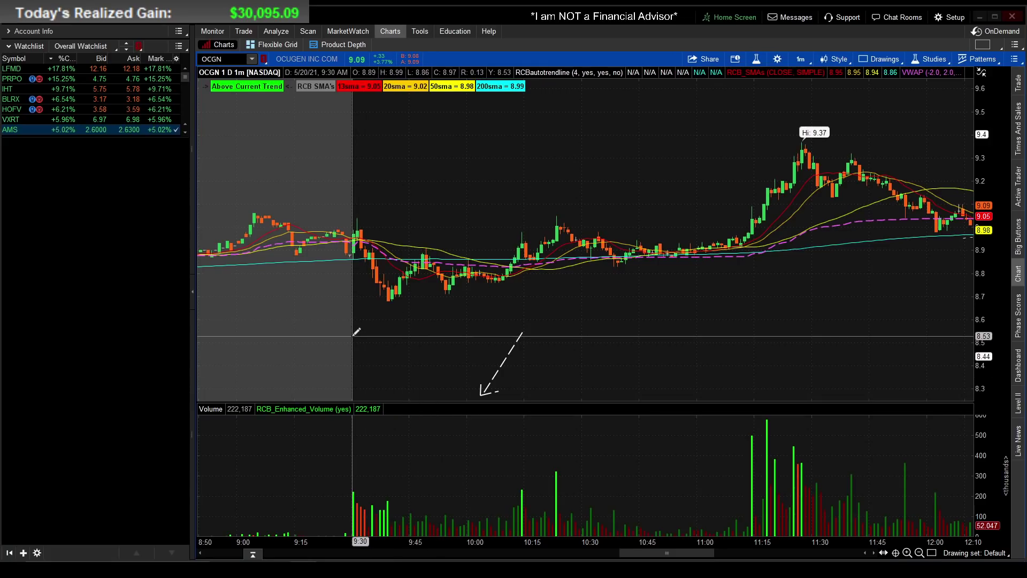
left_click_drag(351, 335, 816, 368)
left_click_drag(949, 396, 950, 397)
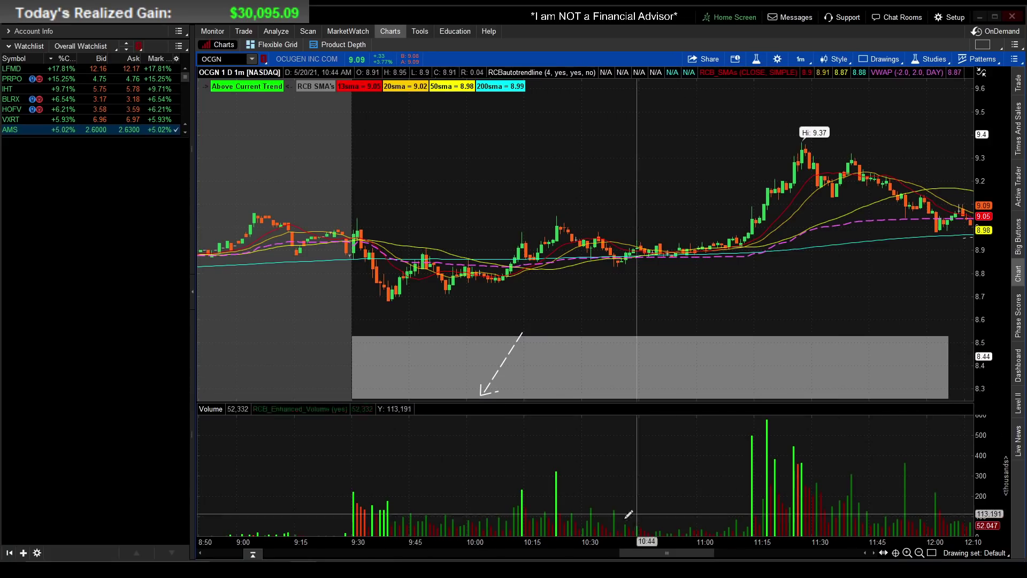
scroll(396, 480, "down", 1)
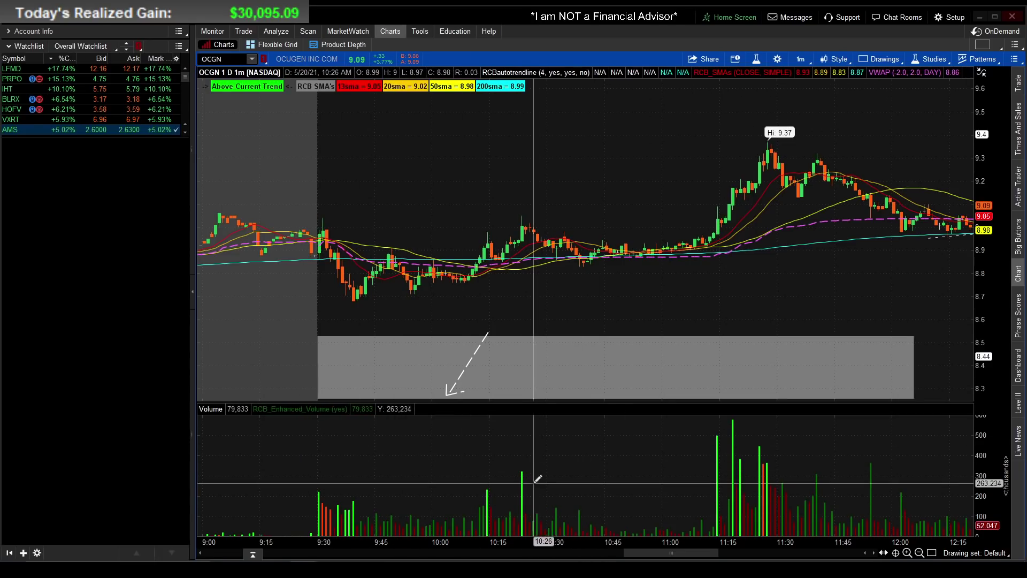
- Check the Overlap volume option in the general chart settings, then switch the active drawing tool back to Trendline
left_click(777, 59)
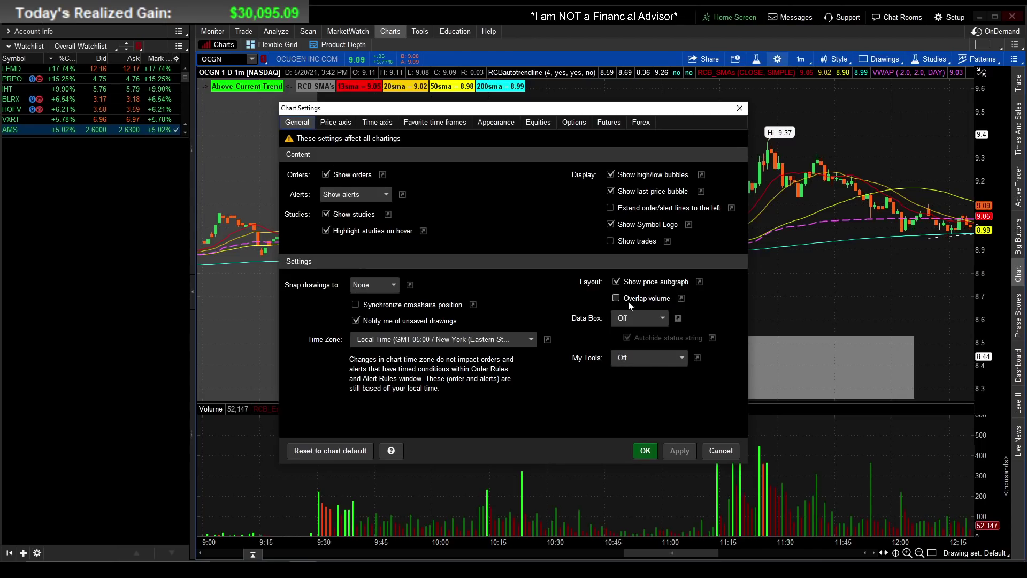
left_click(646, 451)
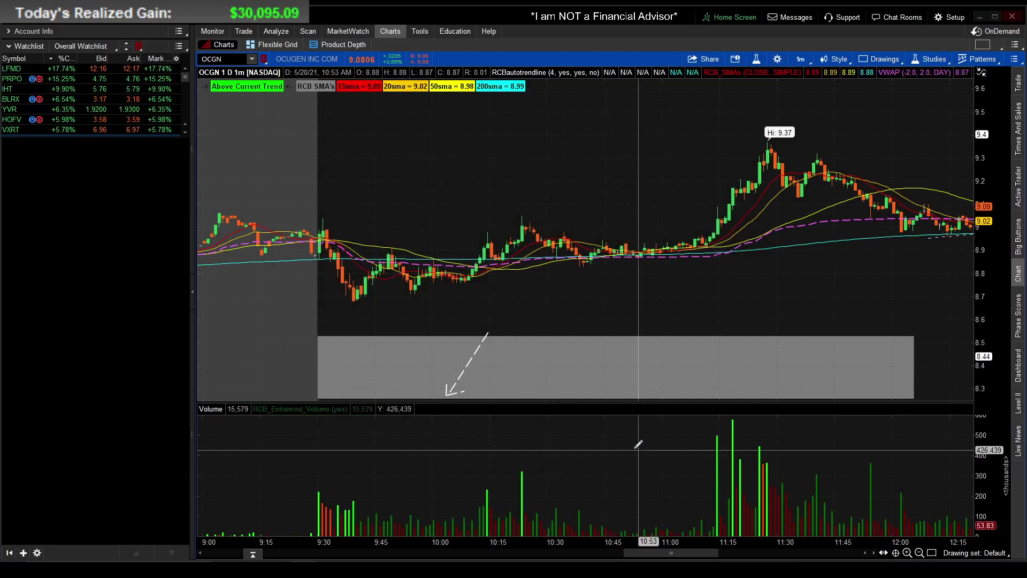
middle_click(525, 240)
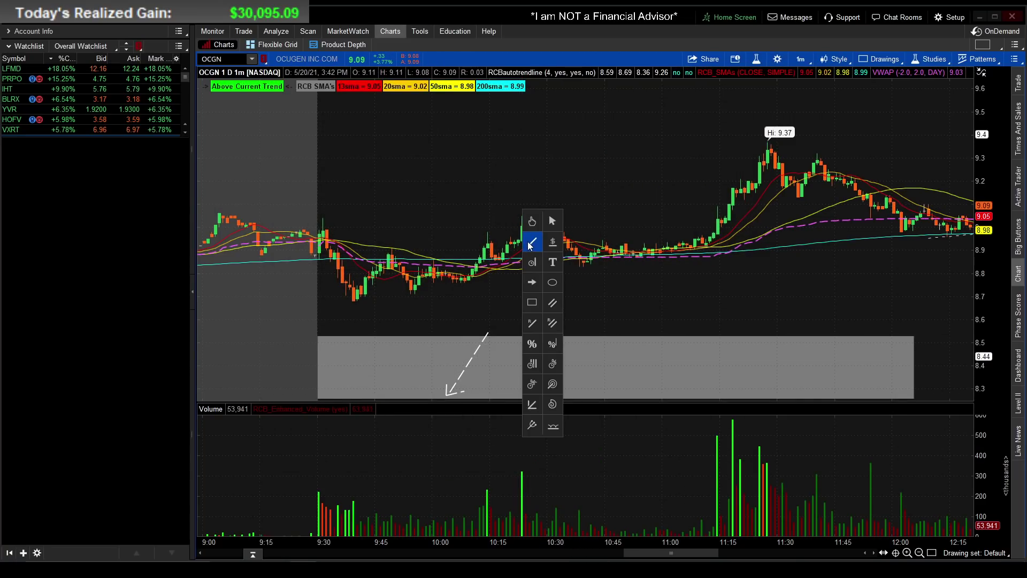
left_click(526, 241)
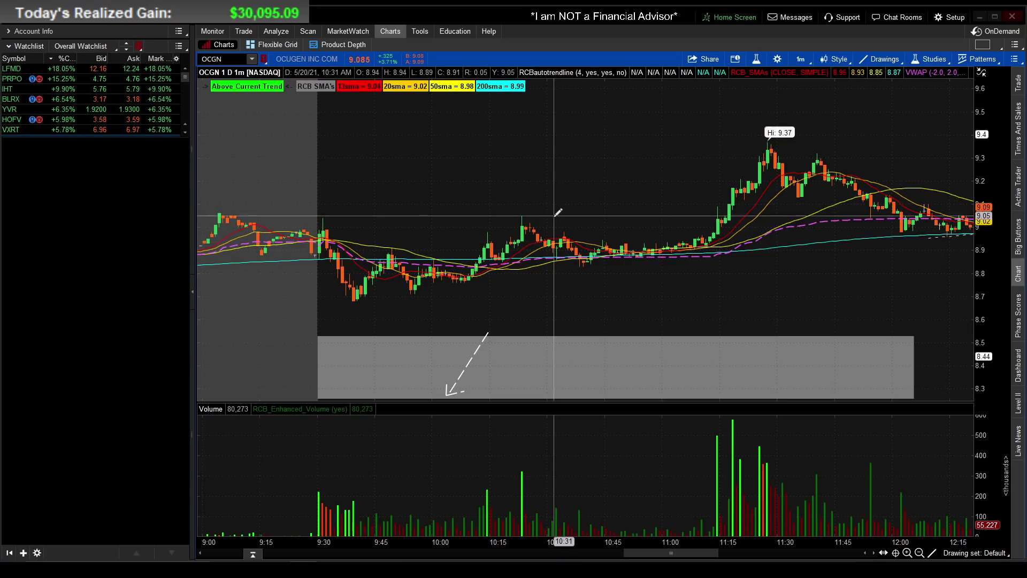
scroll(553, 154, "down", 3)
scroll(556, 154, "down", 3)
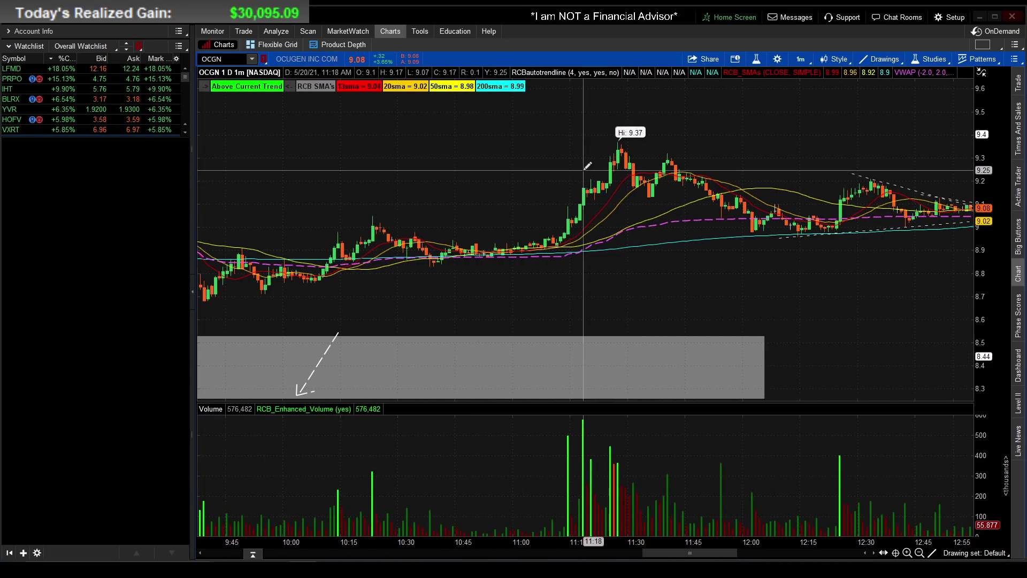
- Extend the watchlist downward to show more symbols, and link the chart to the watchlist using the Red colour
left_click_drag(99, 138, 75, 244)
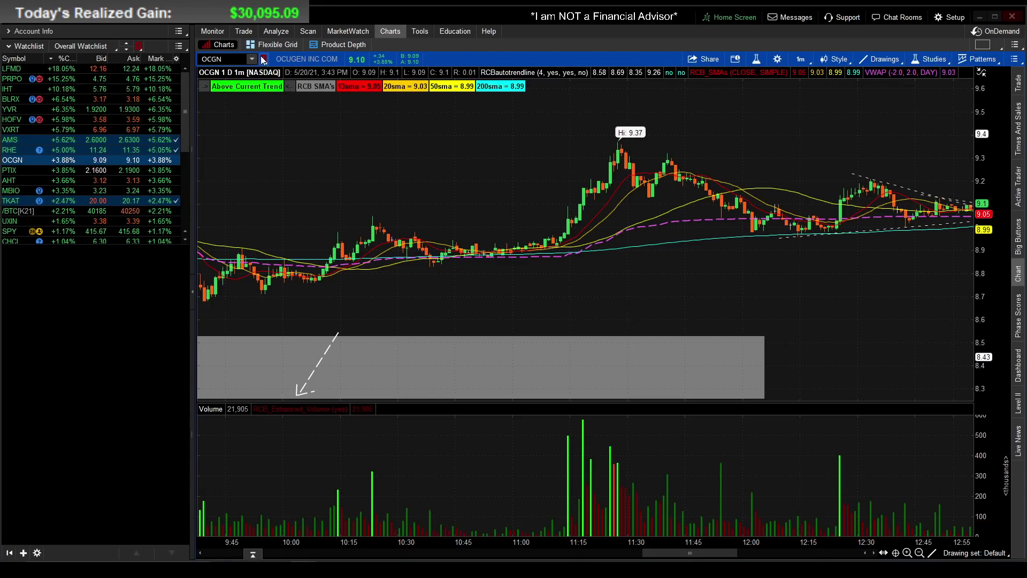
left_click(138, 46)
left_click(137, 81)
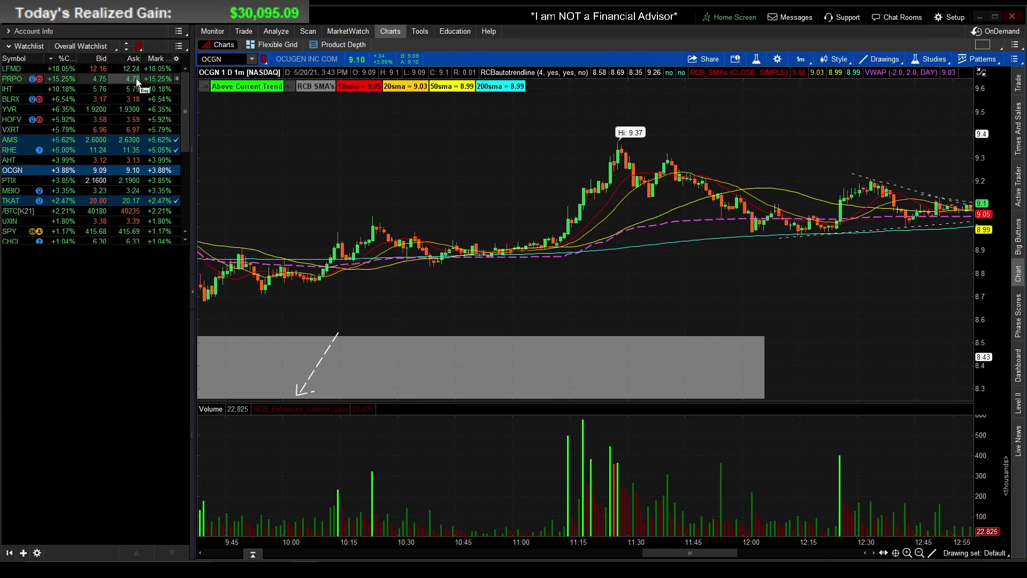
left_click(264, 58)
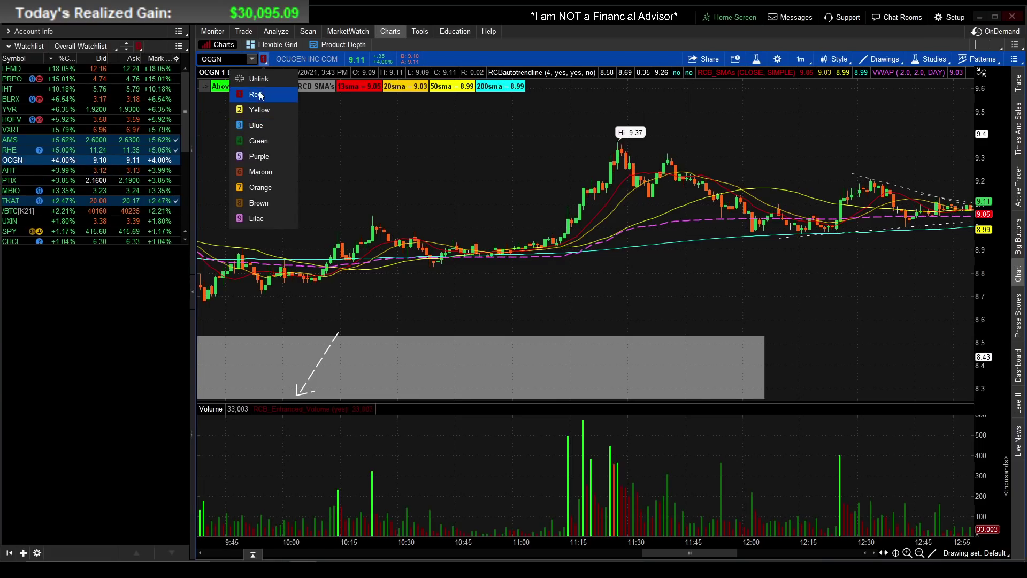
left_click(256, 94)
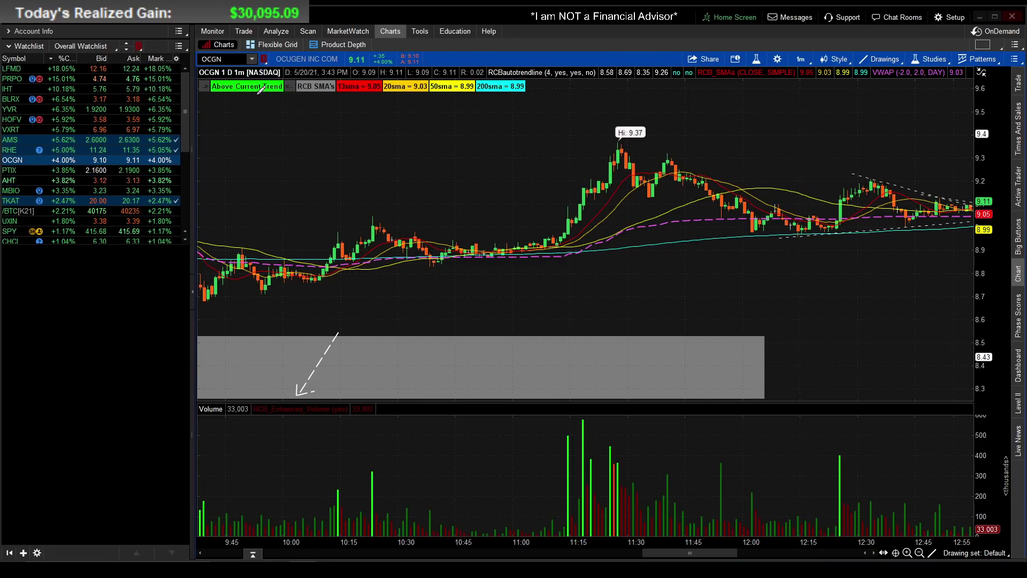
- Select PRPO, BLRX and LFMD in the watchlist and view each symbol on the linked chart
left_click(66, 71)
left_click(61, 80)
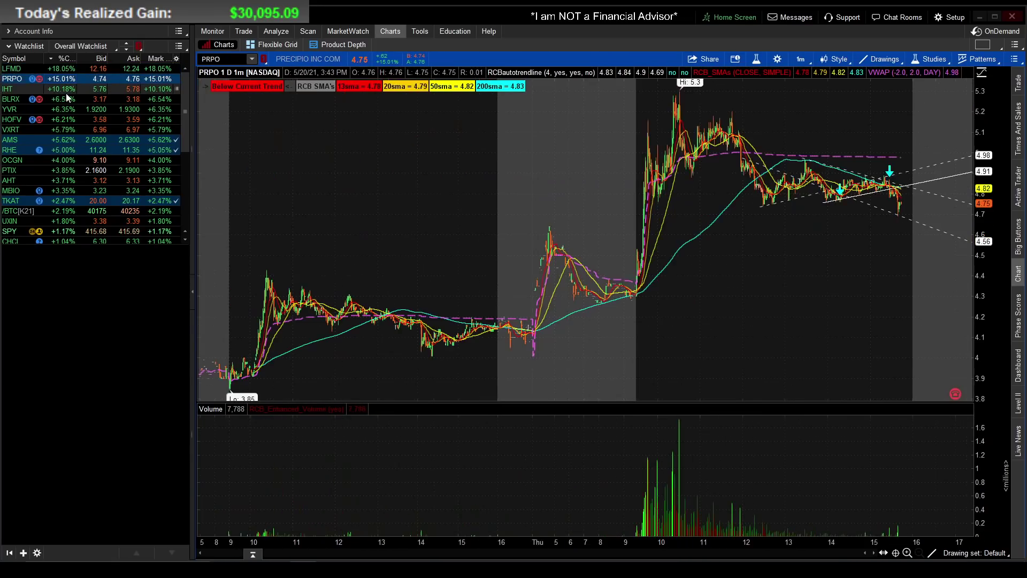
left_click(67, 92)
left_click(68, 99)
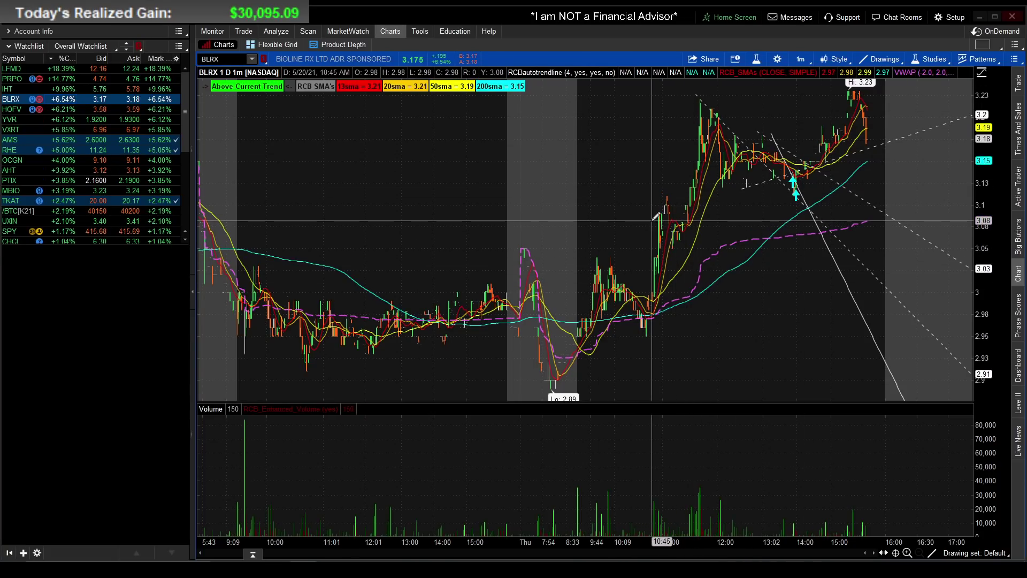
left_click(59, 69)
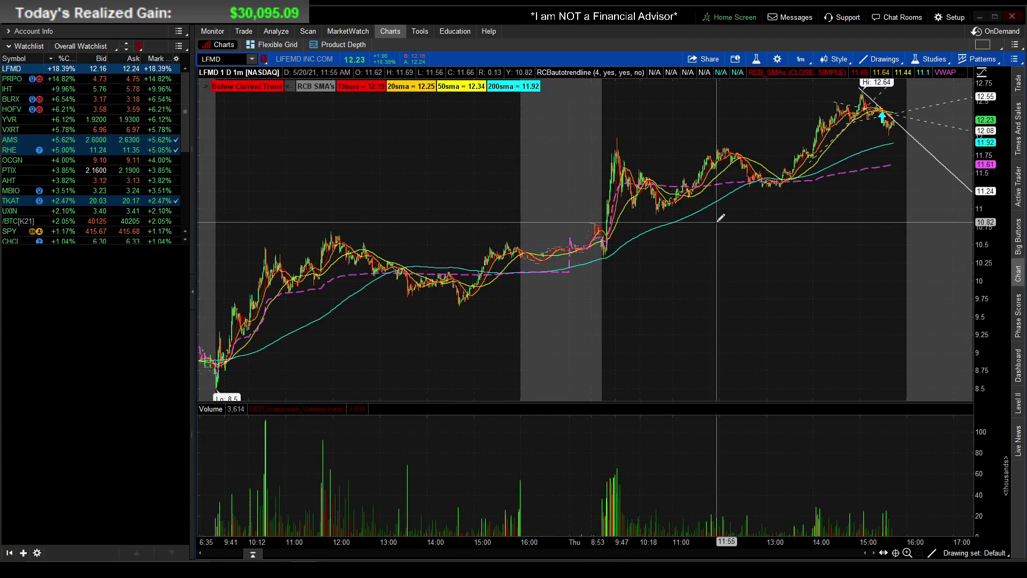
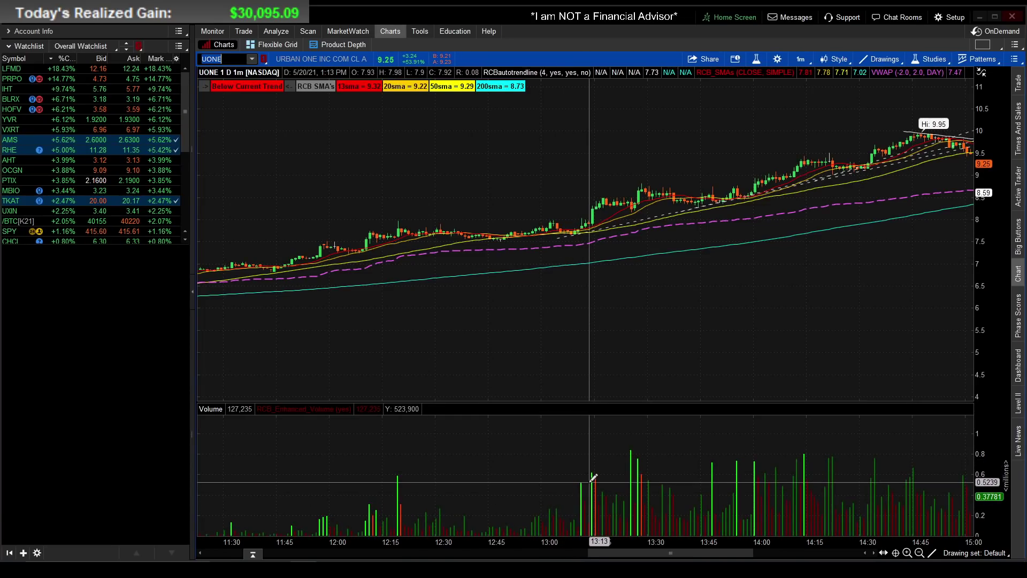
- Zoom into UONE between 12:45 and 13:40 and draw arrows to the volume bar near 12:59 and the bright green bar just after 13:10
left_click_drag(495, 453, 690, 503)
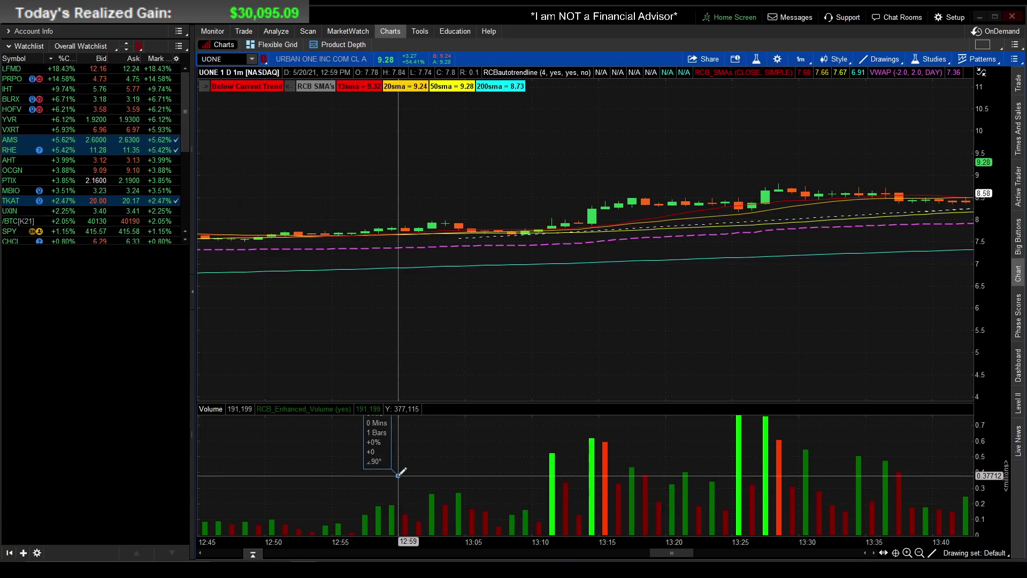
left_click(392, 493)
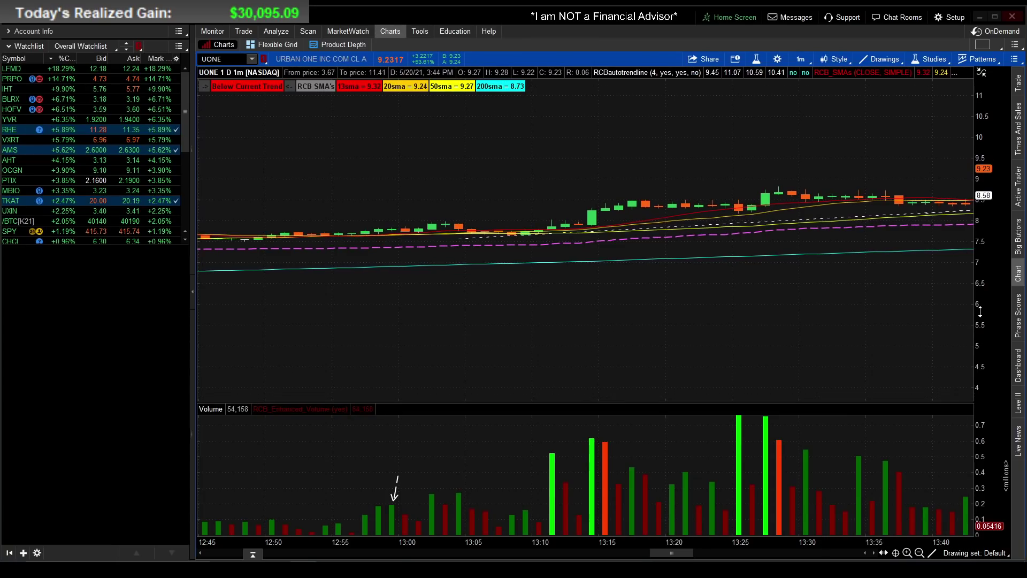
mouse_move(497, 421)
left_mouse_down()
mouse_move(537, 459)
mouse_move(528, 457)
left_mouse_up()
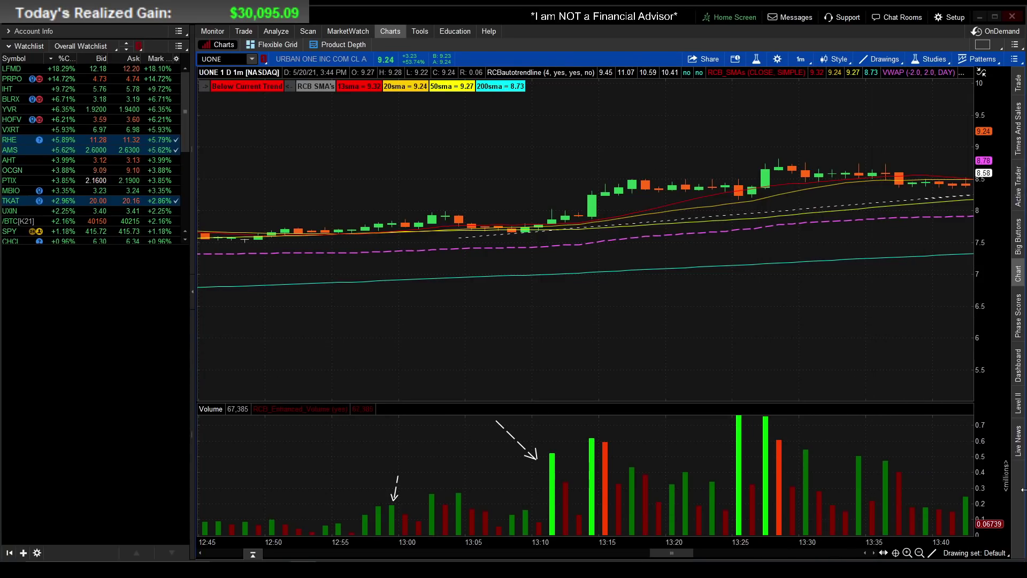
- Add the Live News, Level II and Times And Sales gadgets to the workspace around the UONE chart
left_click(1018, 448)
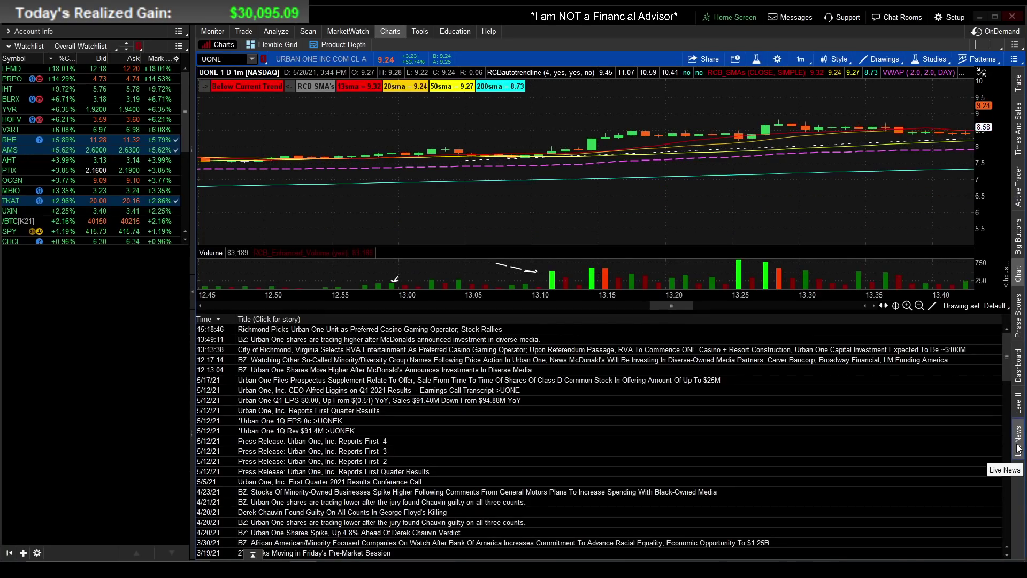
left_click(1018, 405)
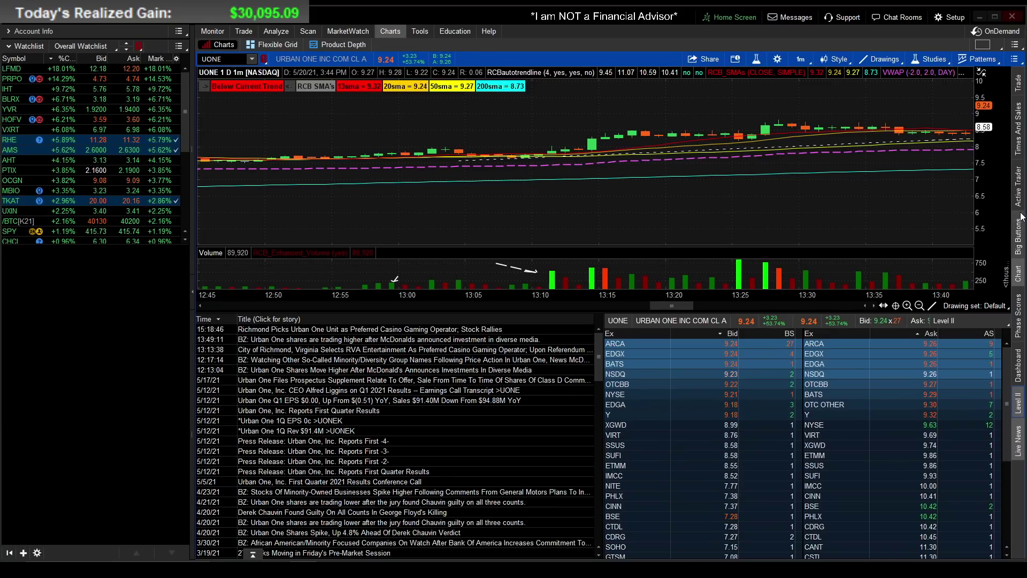
left_click(1019, 140)
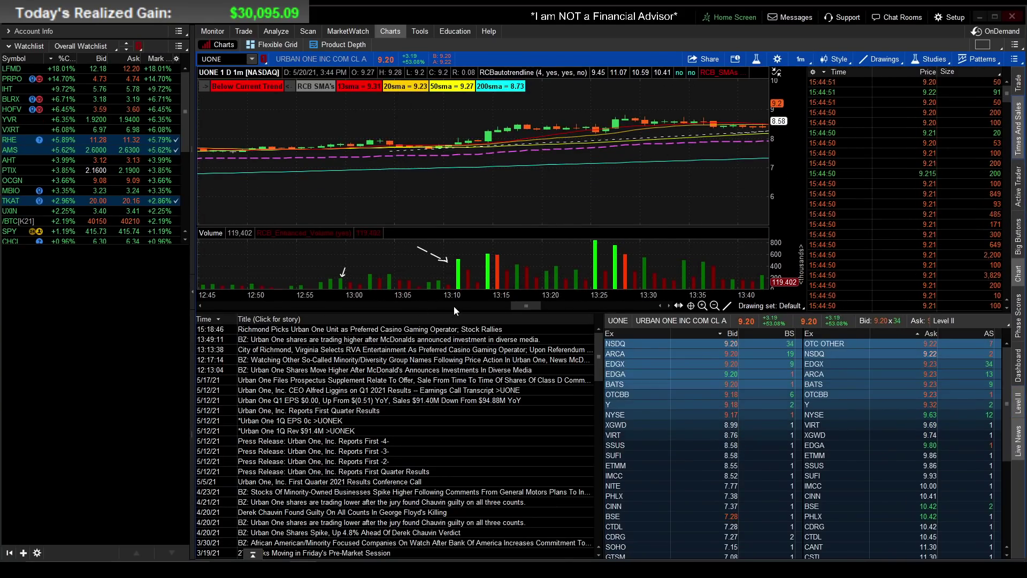
- Enlarge the chart area by shrinking the news and Level II row, and narrow the watchlist column
left_click_drag(454, 313, 443, 468)
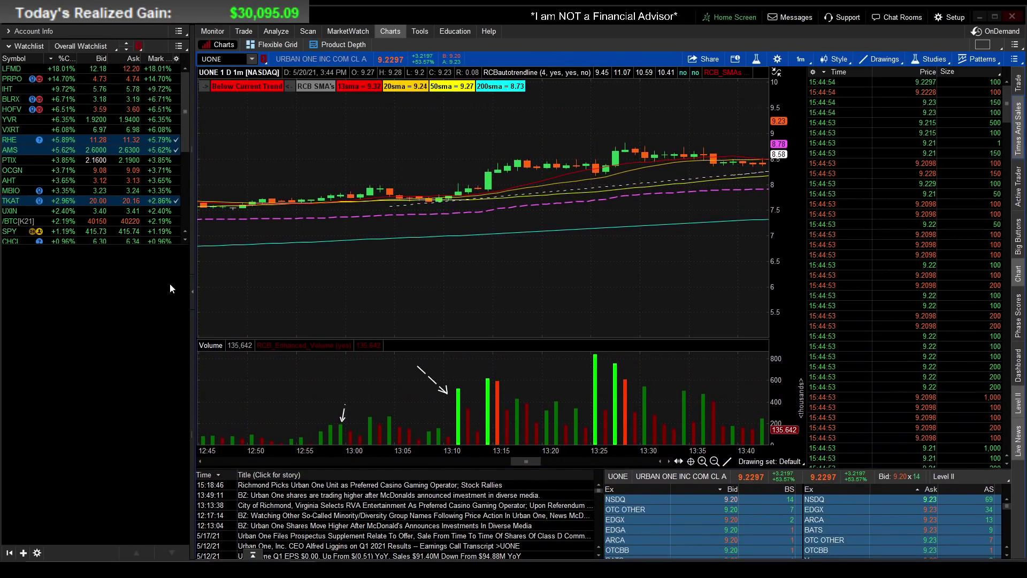
left_click_drag(193, 267, 142, 262)
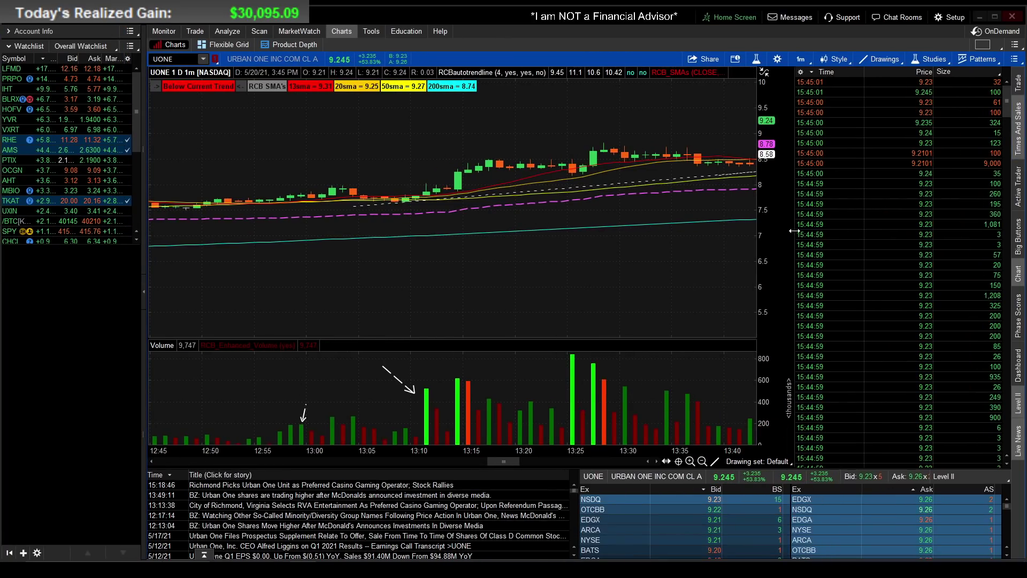
- Narrow the Times And Sales column to widen the UONE chart, and zoom into the candles between about 13:05 and 13:42
left_click_drag(796, 231, 885, 231)
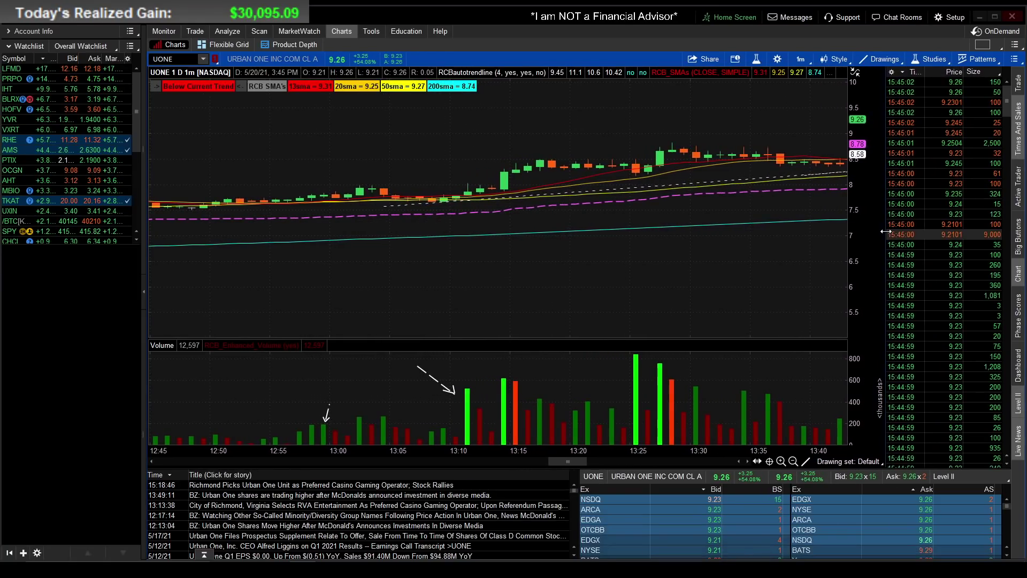
left_click_drag(856, 180, 856, 194)
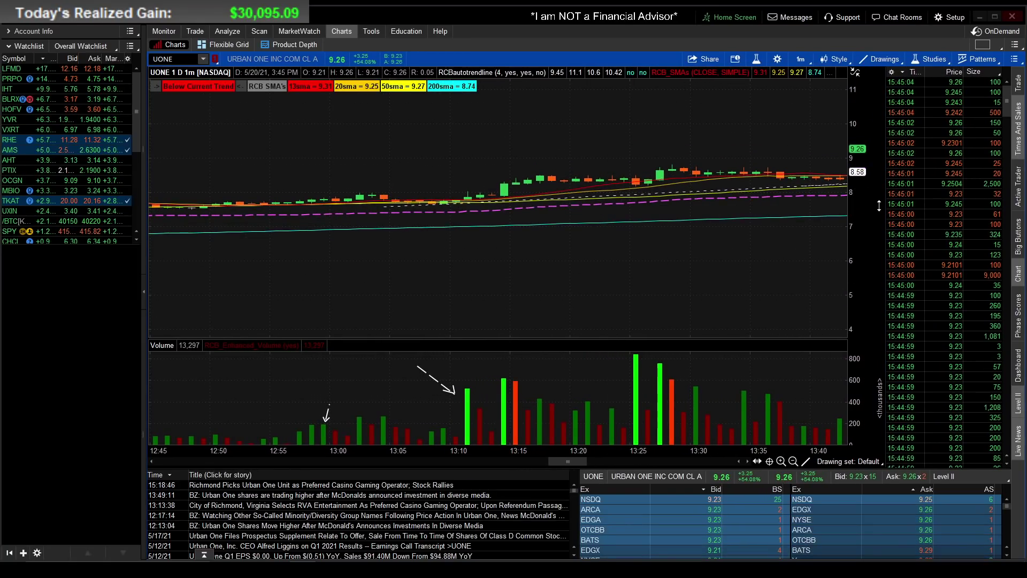
left_click_drag(387, 214, 891, 113)
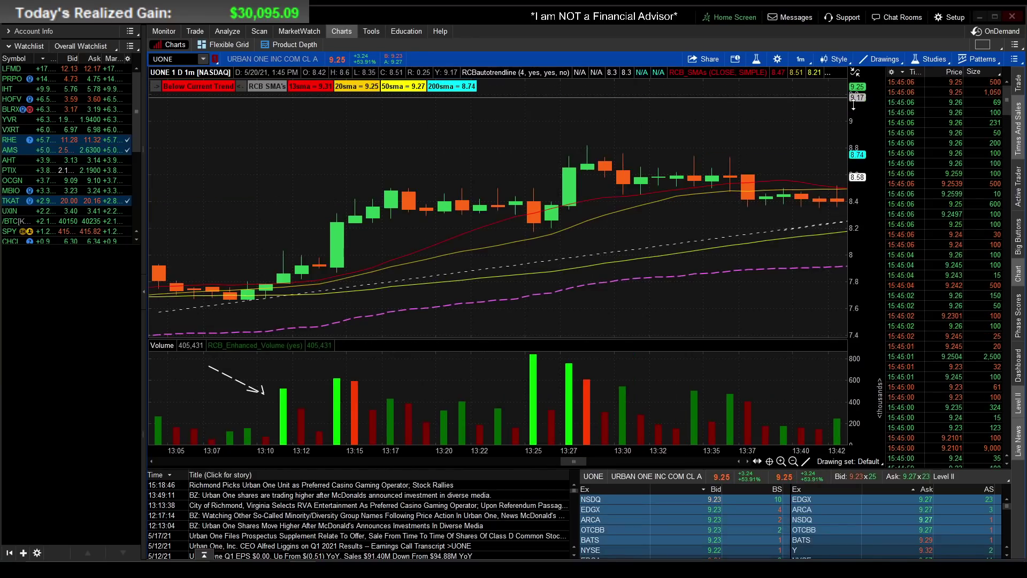
- Zoom out on UONE and examine its price action against the moving averages from about 12:45 to 15:45
scroll(565, 123, "down", 3)
scroll(566, 123, "up", 5)
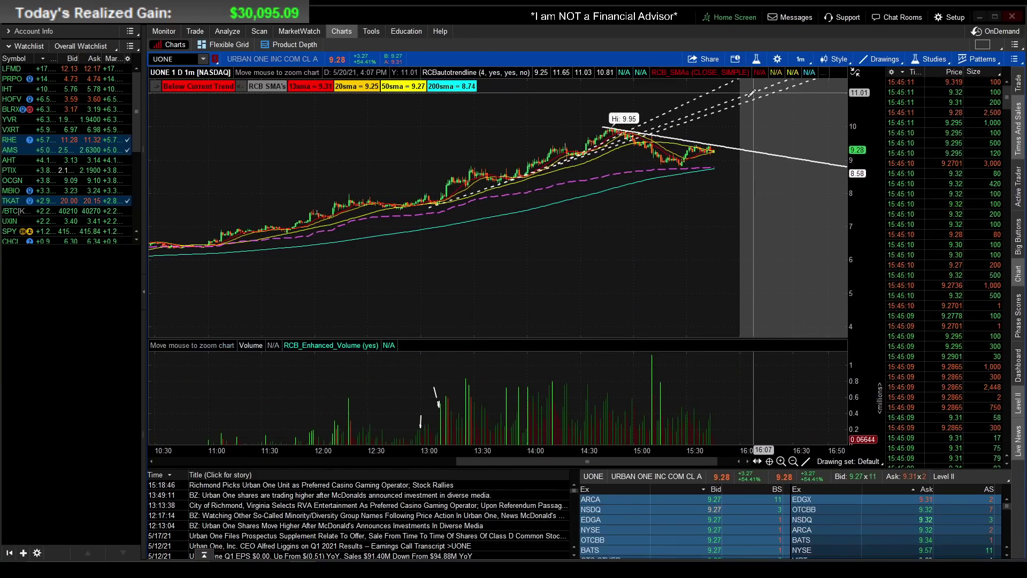
left_click_drag(765, 88, 316, 281)
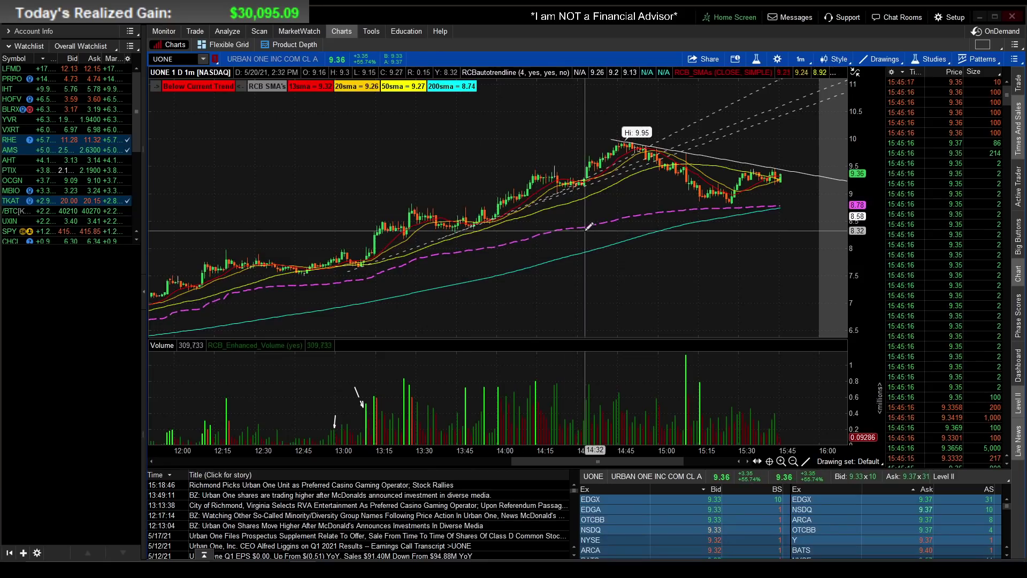
left_click_drag(790, 222, 609, 276)
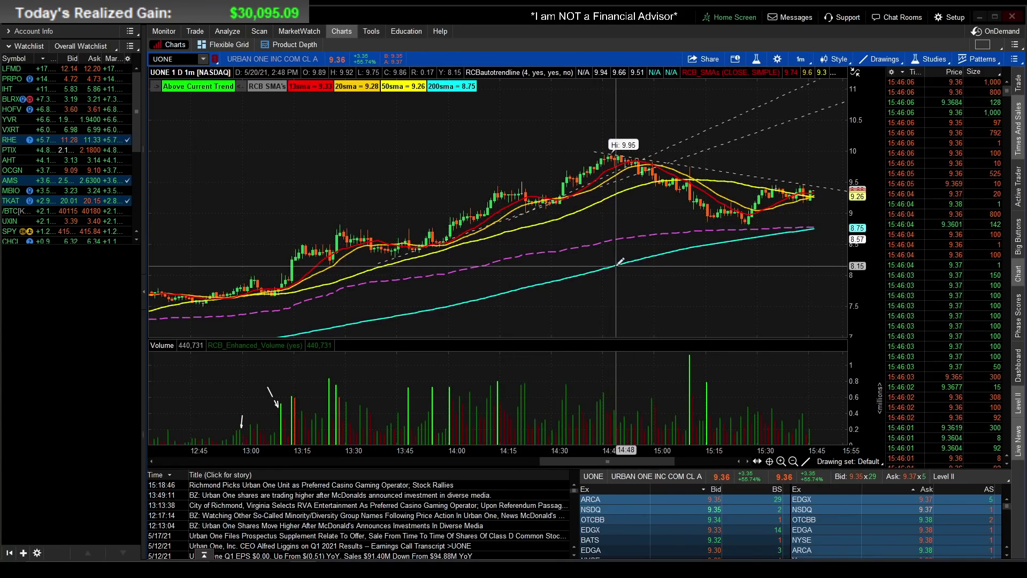
scroll(619, 262, "down", 5)
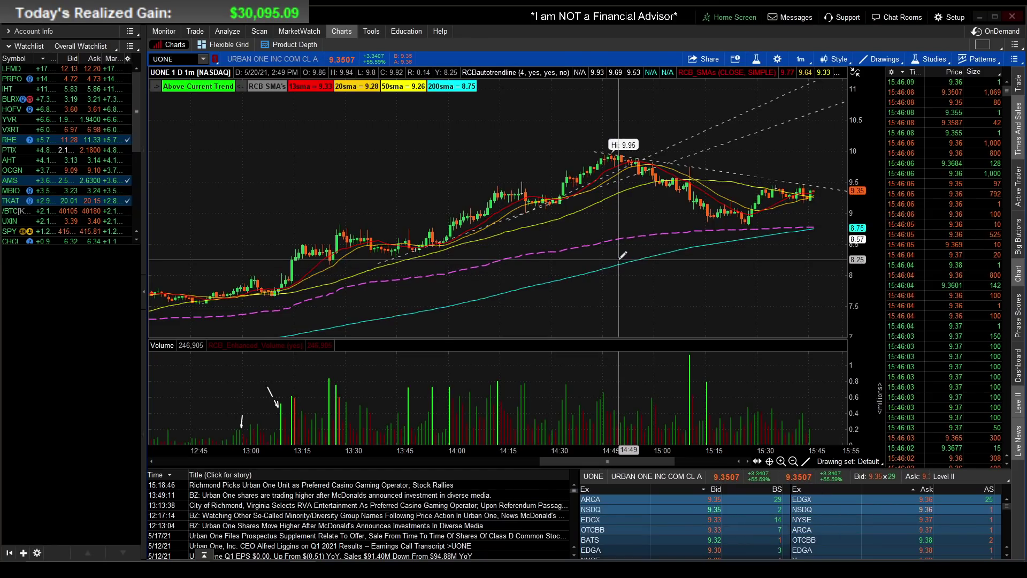
- Load LFMD on the chart and draw an oval around the candles by the cyan arrow, from 12.44 at 15:24 to 12.33 at 15:31
left_click(48, 69)
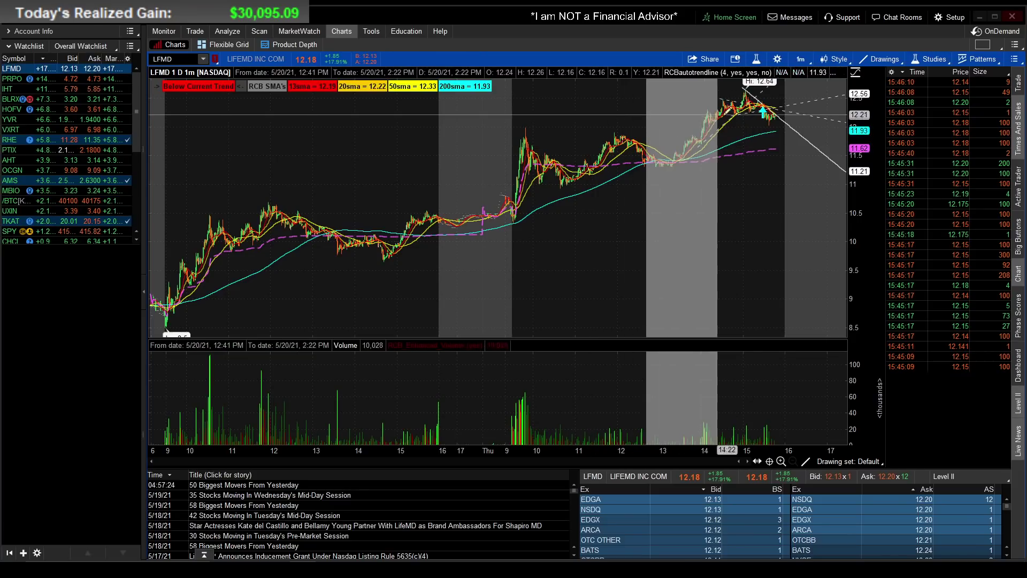
left_click_drag(788, 139, 425, 214)
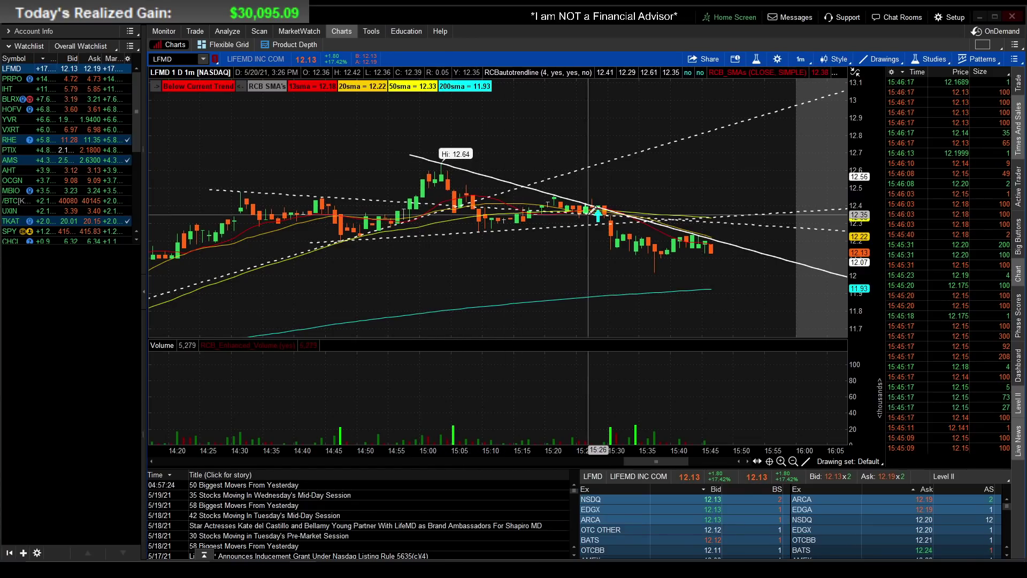
left_click_drag(817, 280, 219, 105)
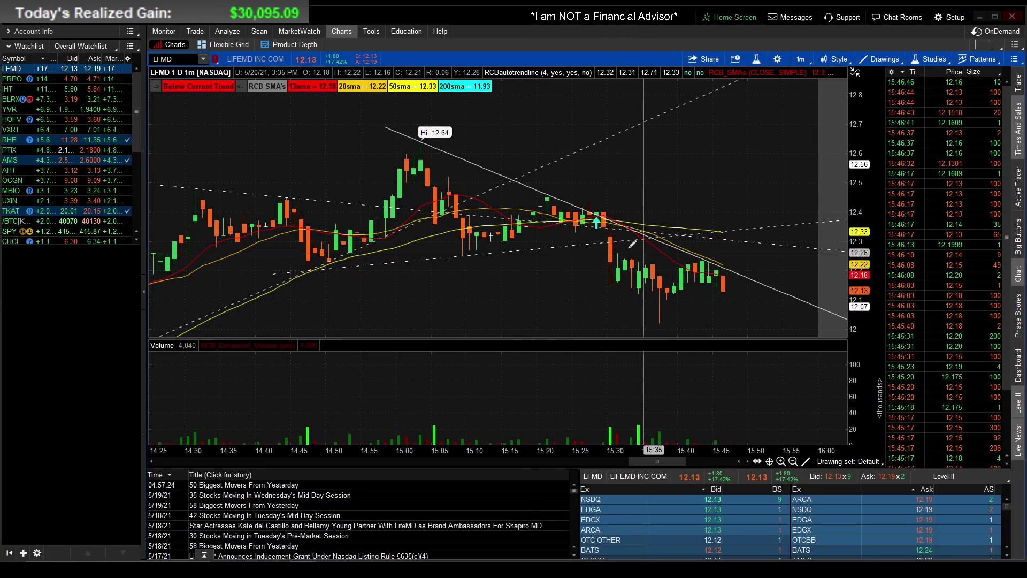
middle_click(600, 215)
left_click(628, 280)
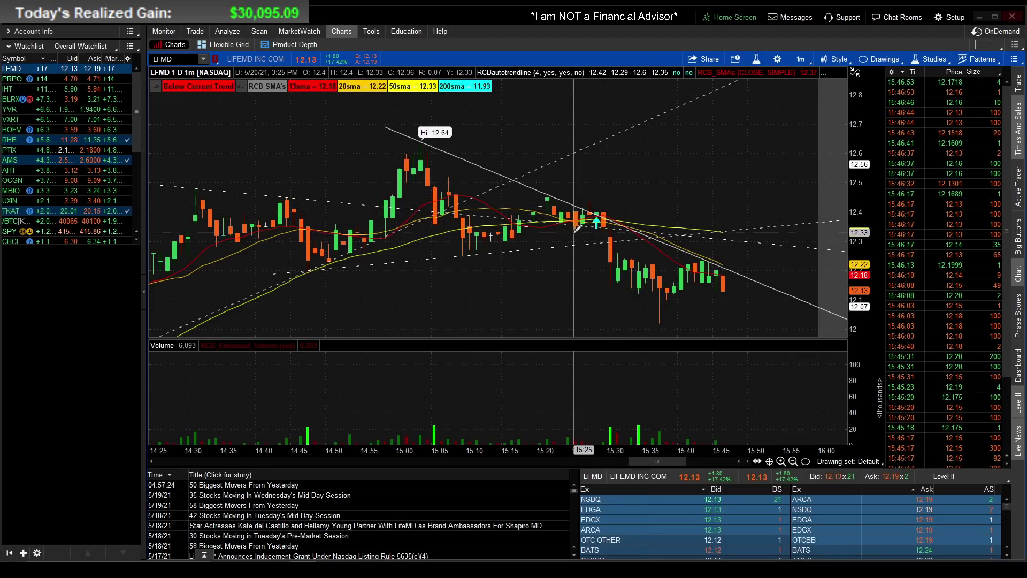
left_click_drag(603, 215, 616, 198)
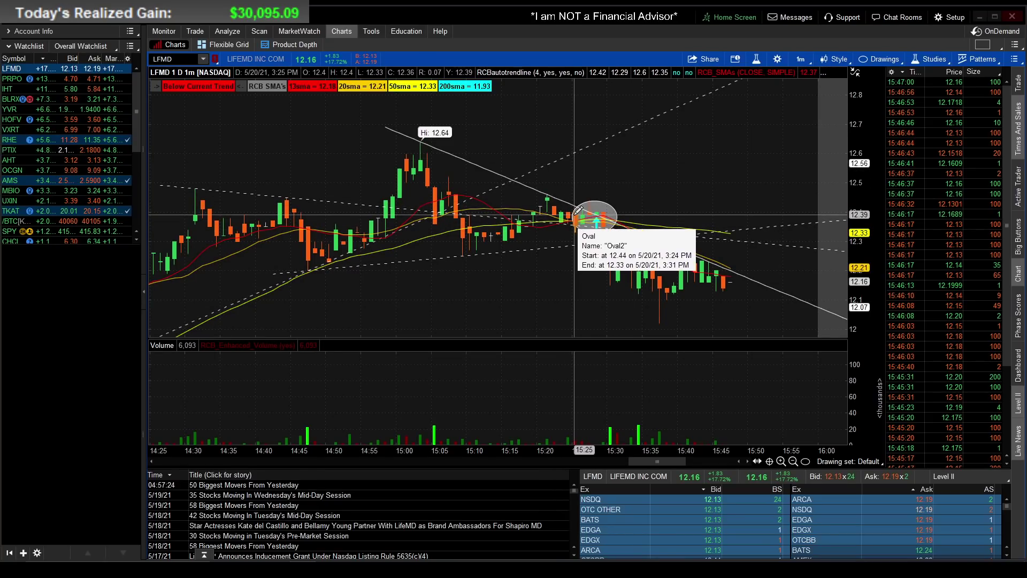
- Draw a downward arrow to the LFMD candle near 15:45 and a rising trendline from 12.01 at 15:20 to about 12.3 near 15:57
right_click(632, 197)
left_click(642, 231)
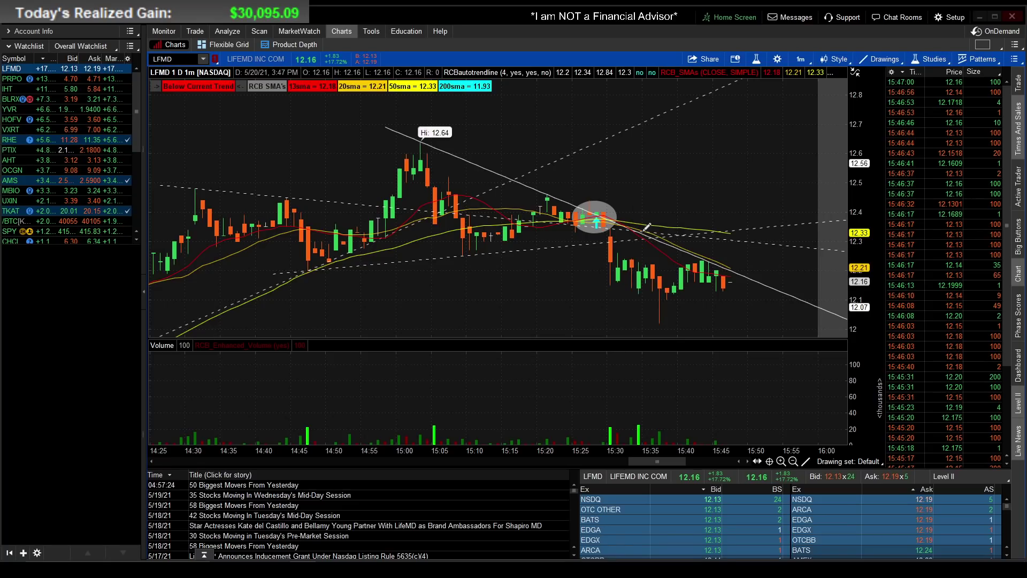
right_click(646, 229)
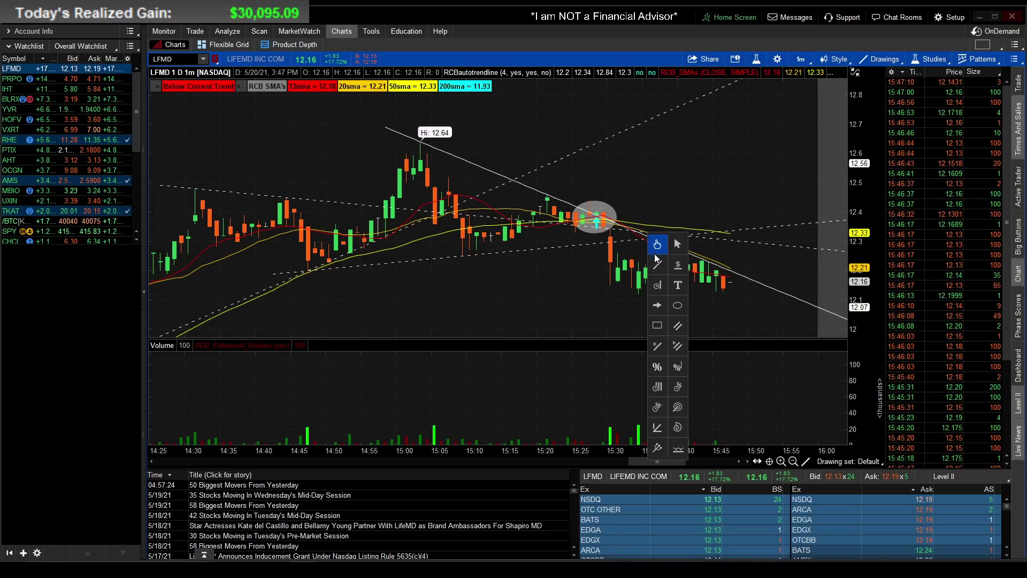
left_click(664, 305)
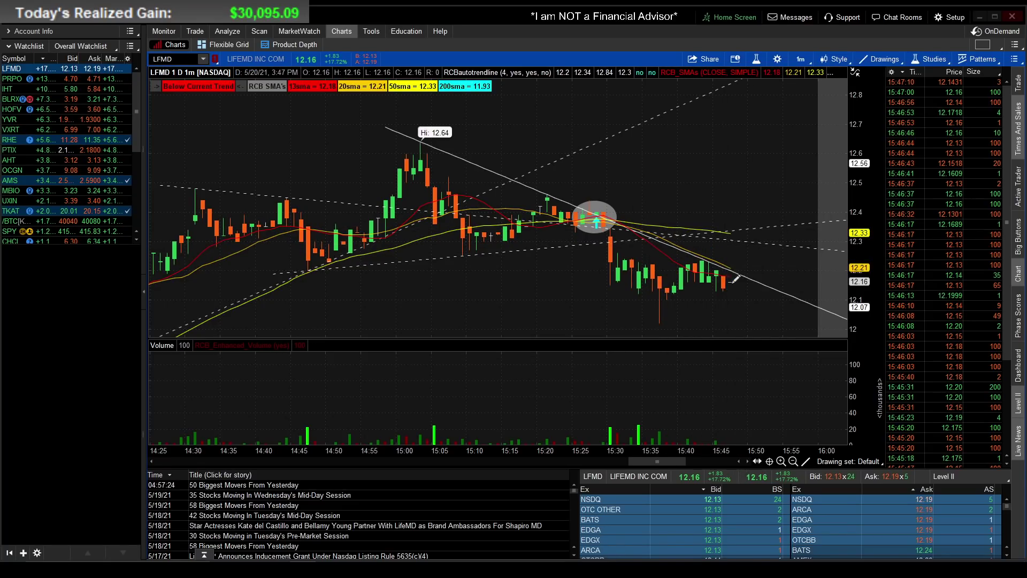
left_click_drag(720, 241, 720, 262)
left_click(539, 324)
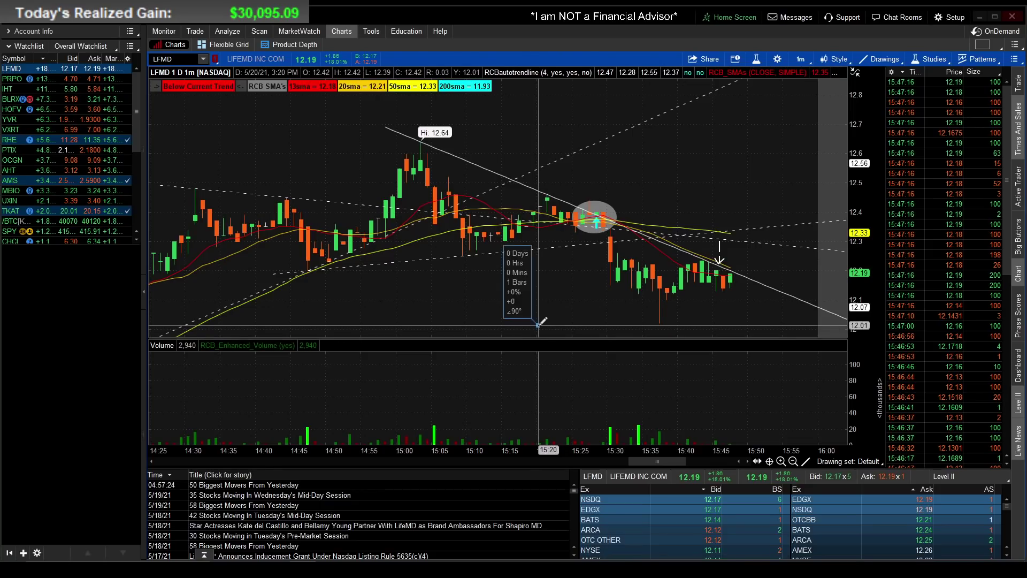
left_click(809, 235)
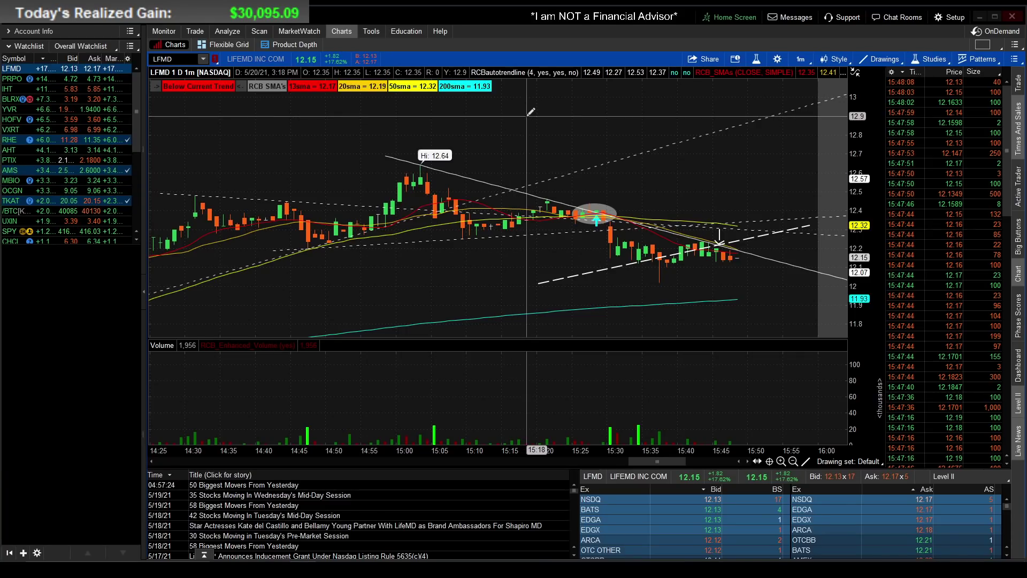
- Shift the LFMD chart with the Pan tool to view earlier candles from about 14:16, and reselect the Trendline tool
middle_click(527, 116)
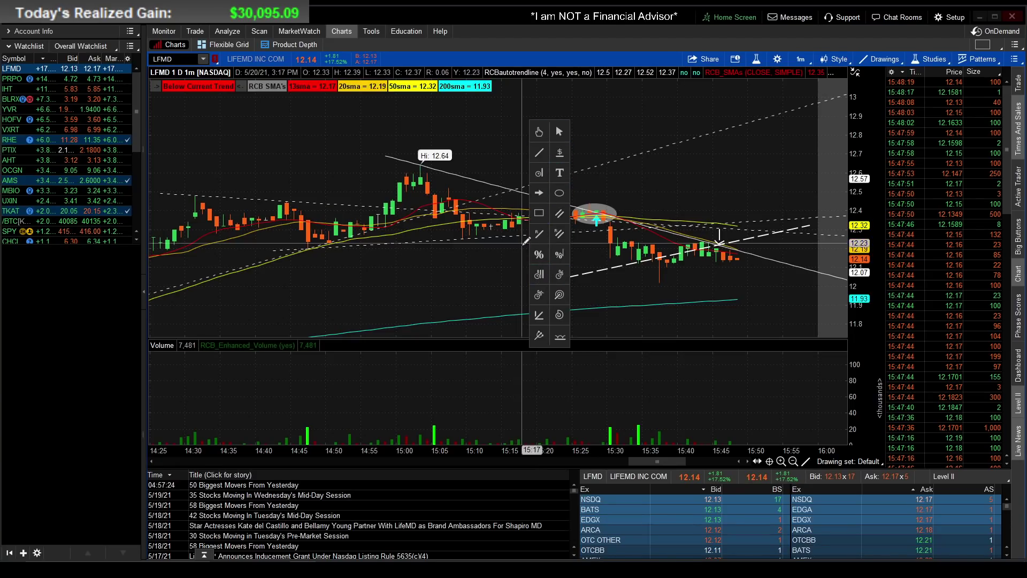
left_click(539, 132)
mouse_move(484, 184)
left_mouse_down()
mouse_move(539, 160)
mouse_move(559, 198)
mouse_move(406, 158)
mouse_move(570, 154)
mouse_move(675, 209)
mouse_move(571, 123)
mouse_move(578, 171)
mouse_move(675, 115)
mouse_move(472, 196)
mouse_move(436, 118)
mouse_move(615, 256)
mouse_move(624, 169)
mouse_move(559, 184)
left_mouse_up()
middle_click(575, 138)
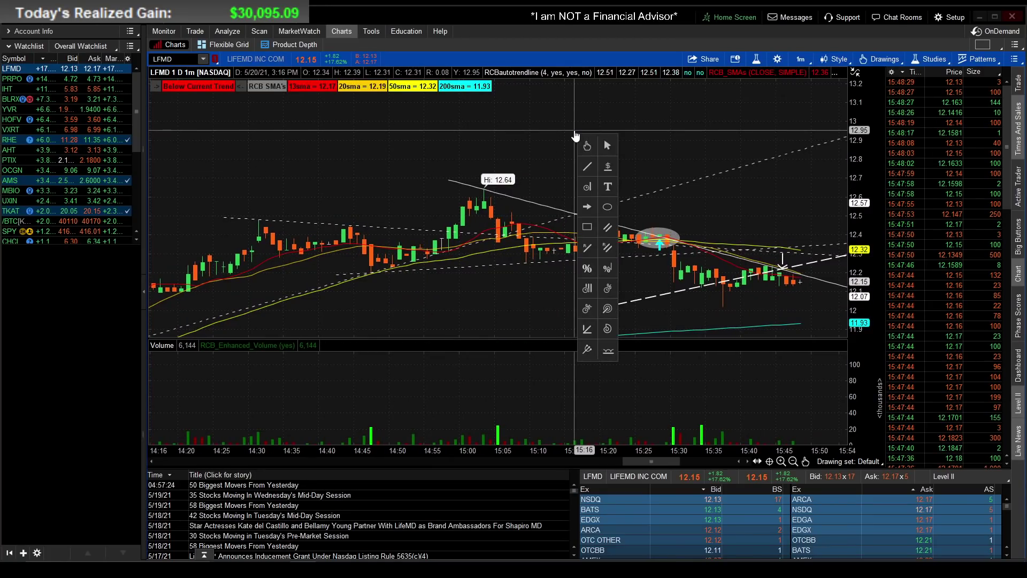
left_click(587, 169)
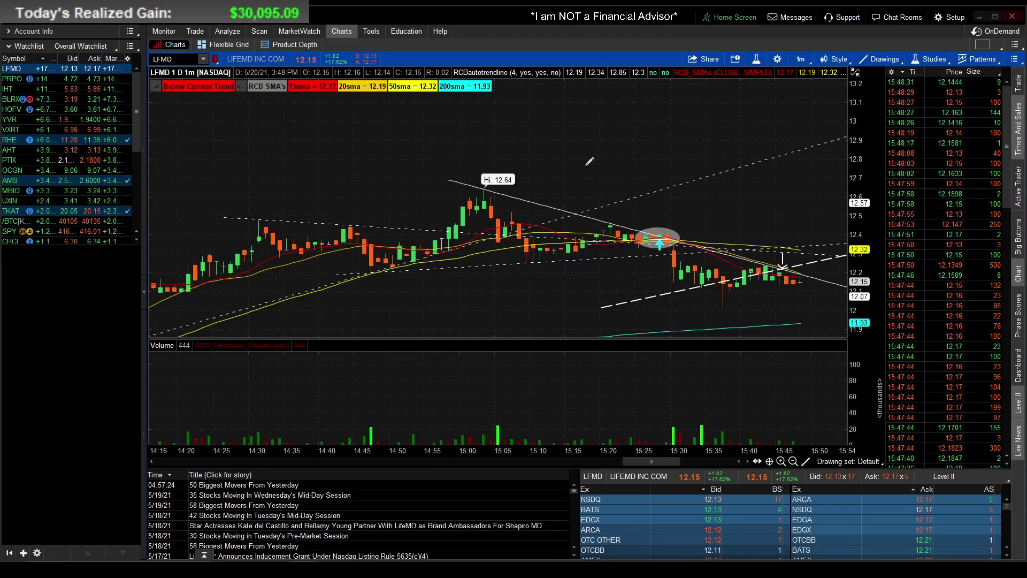
- View PRPO and IHT from the watchlist on the linked chart, and return to PRPO
left_click(44, 81)
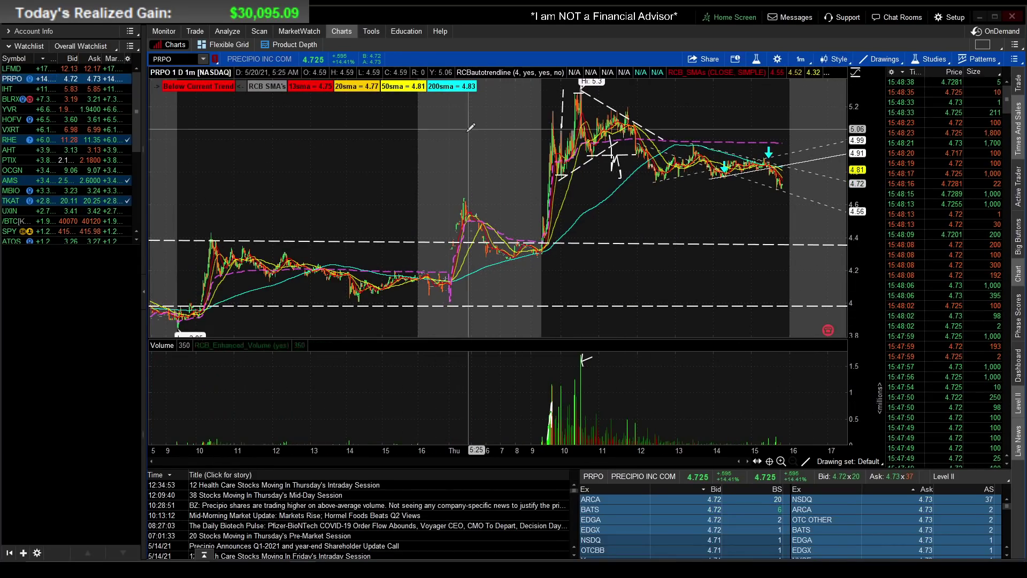
left_click_drag(476, 143, 844, 143)
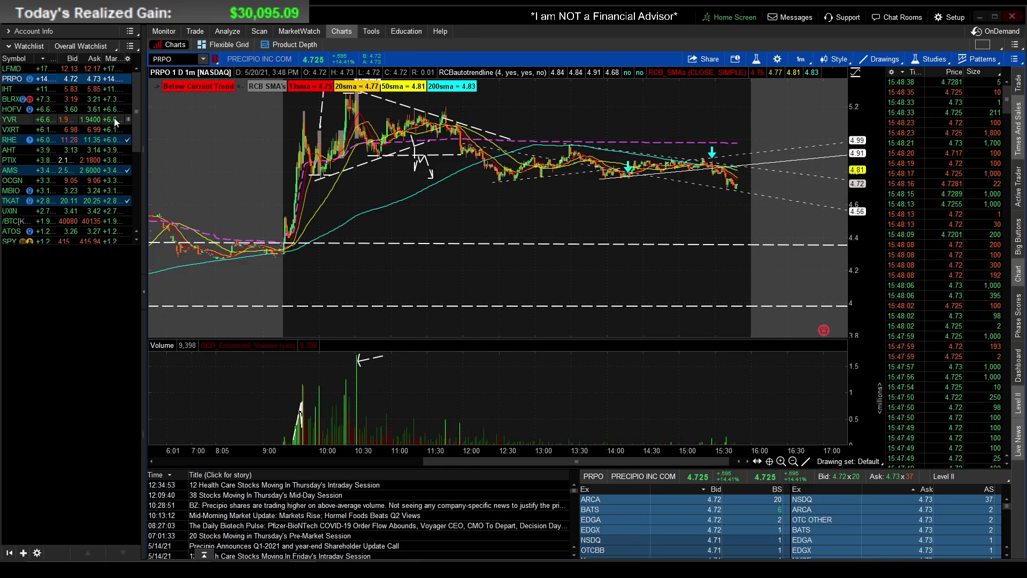
left_click(37, 89)
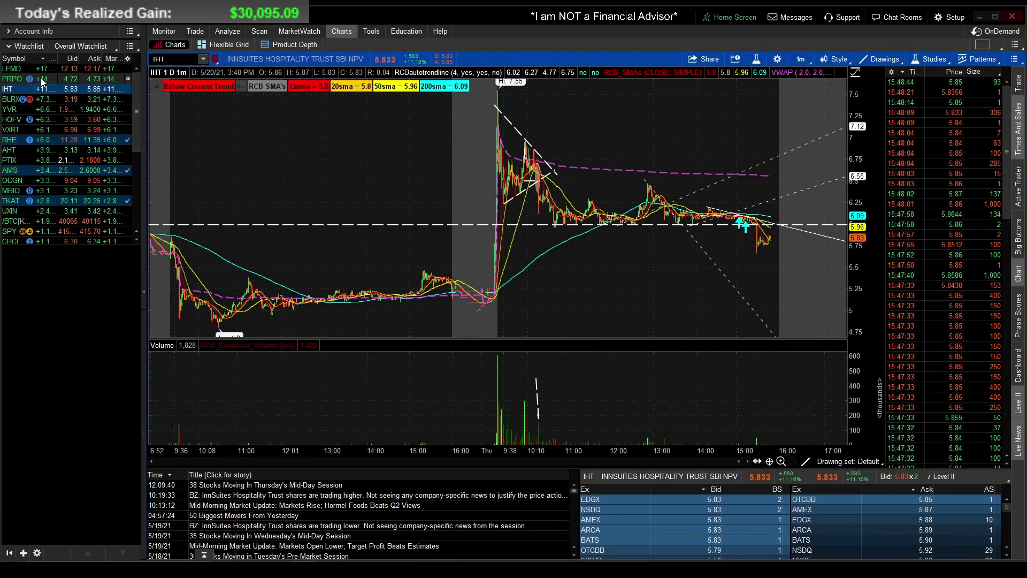
left_click(42, 80)
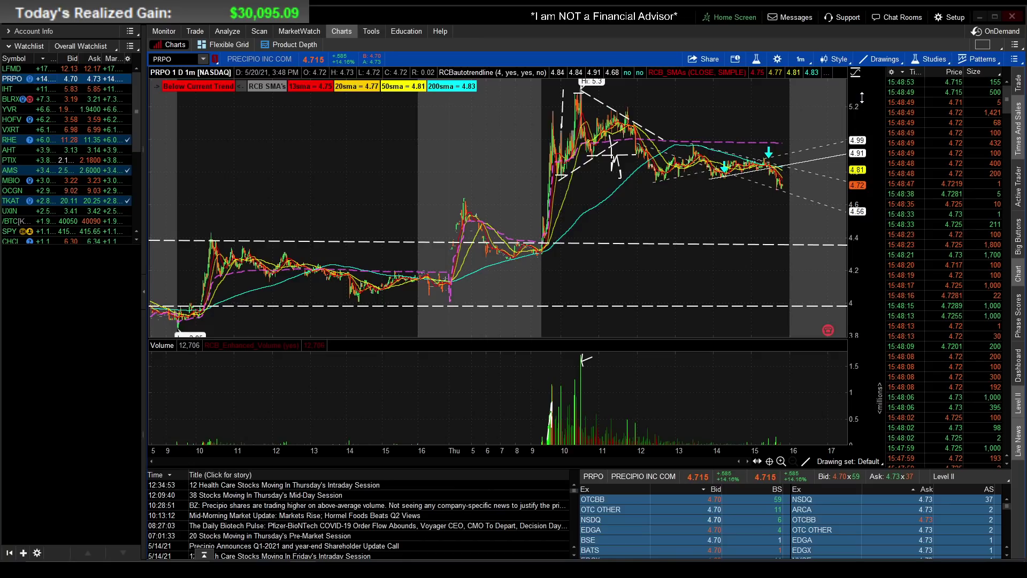
- Rescale PRPO's price axis and zoom into Thursday's session from about 9:30 to 15:50 to examine its drawn patterns
left_click_drag(860, 102, 865, 146)
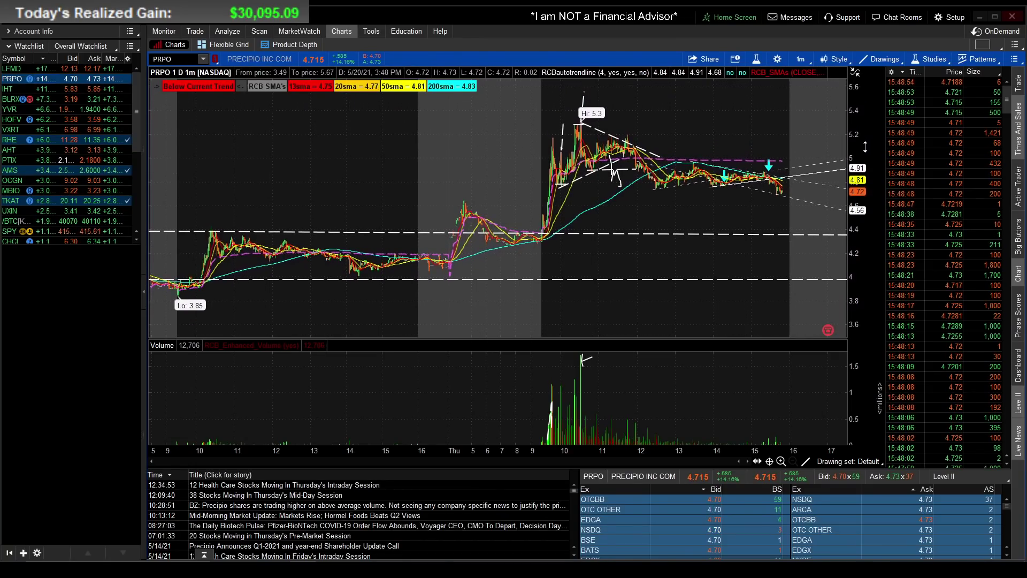
left_click_drag(520, 113, 793, 201)
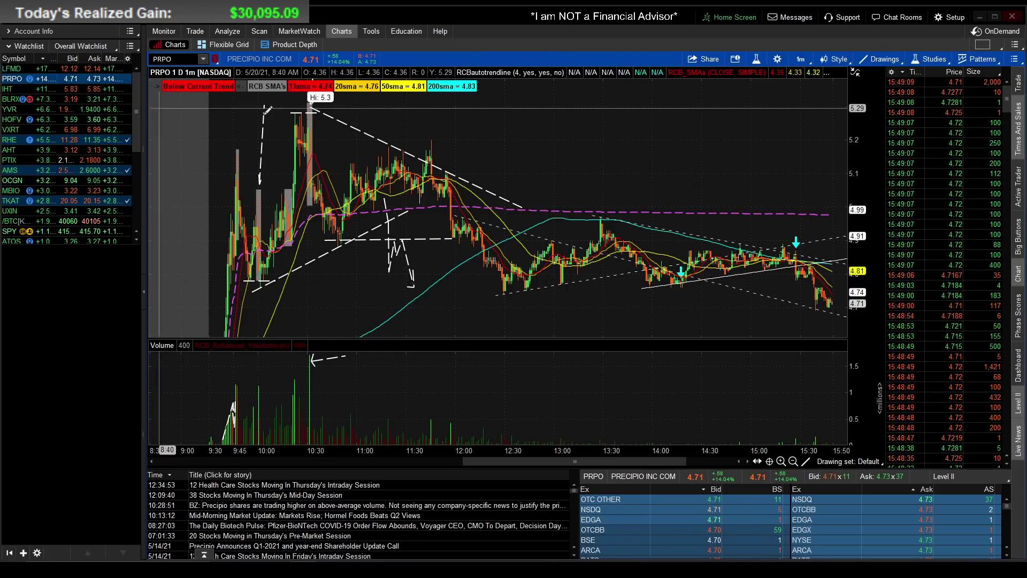
left_click(581, 126)
scroll(580, 126, "down", 5)
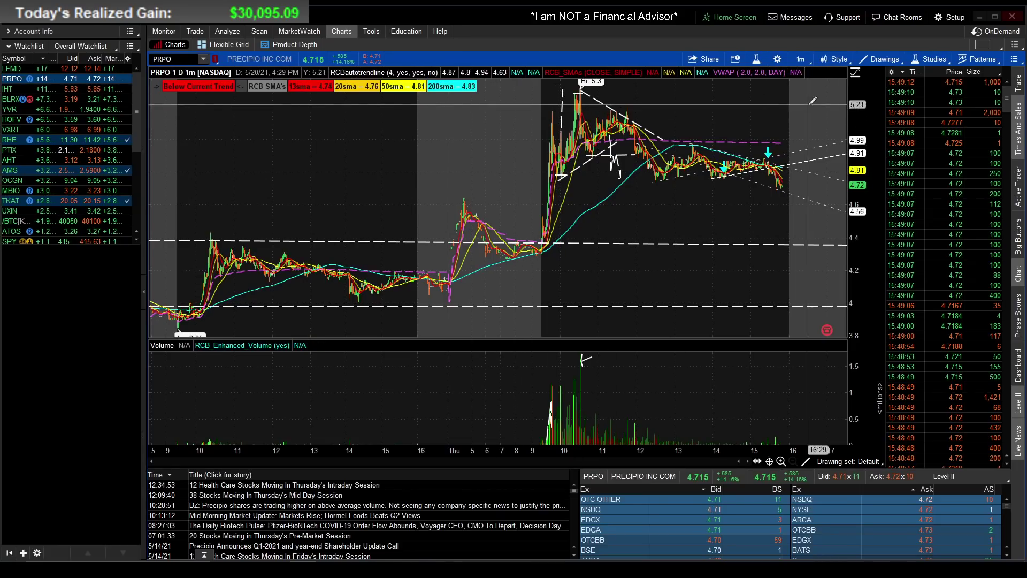
left_click_drag(856, 103, 856, 131)
left_click_drag(526, 104, 814, 230)
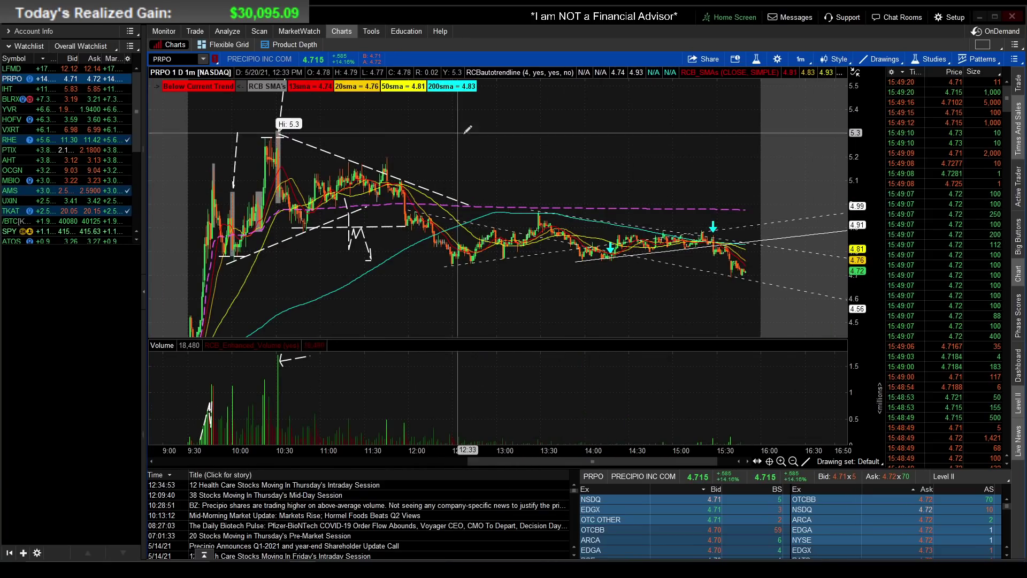
left_click_drag(511, 141, 514, 138)
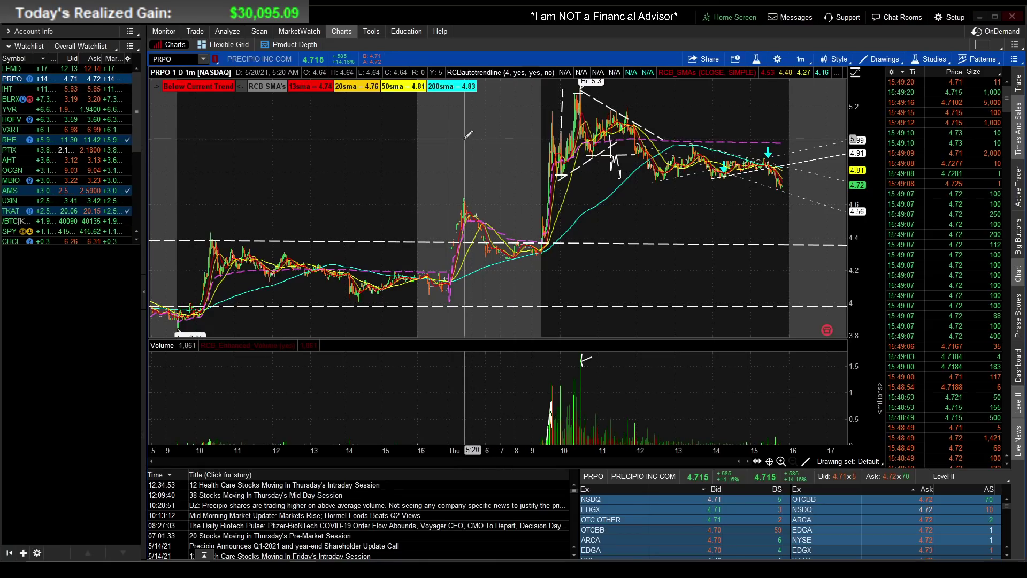
left_click_drag(470, 137, 838, 142)
left_click_drag(289, 141, 797, 140)
left_click_drag(239, 143, 167, 113)
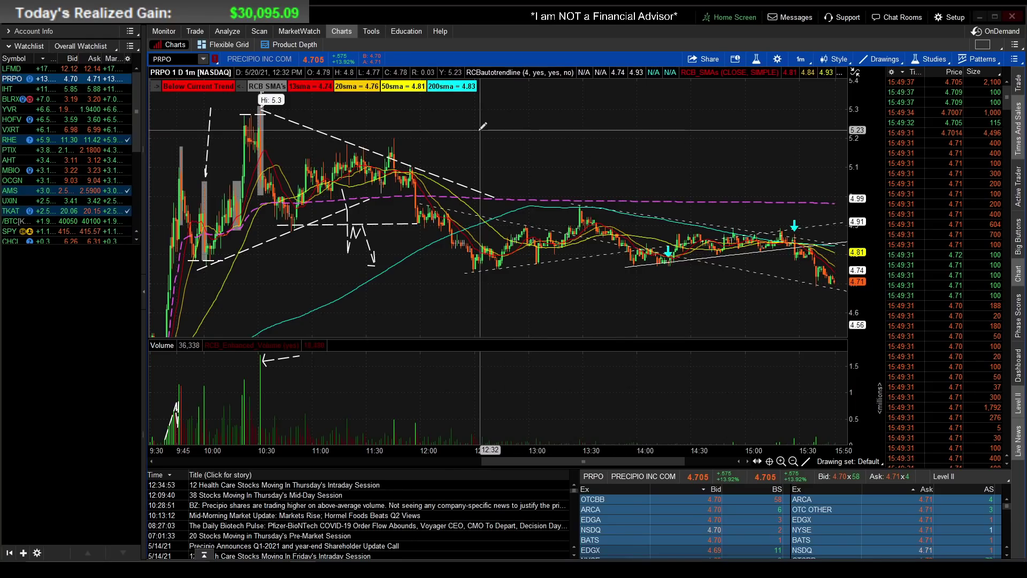
- Clear the drawings from the PRPO chart and draw a descending trendline from the 5.3 high to 4.86 at 14:23
middle_click(394, 137)
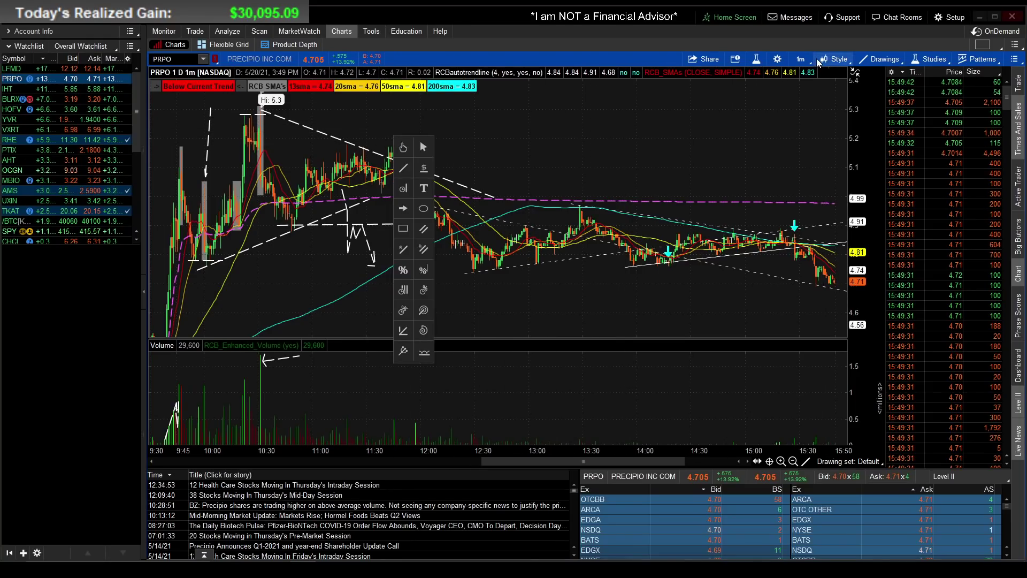
left_click(869, 58)
mouse_move(844, 203)
left_click(768, 202)
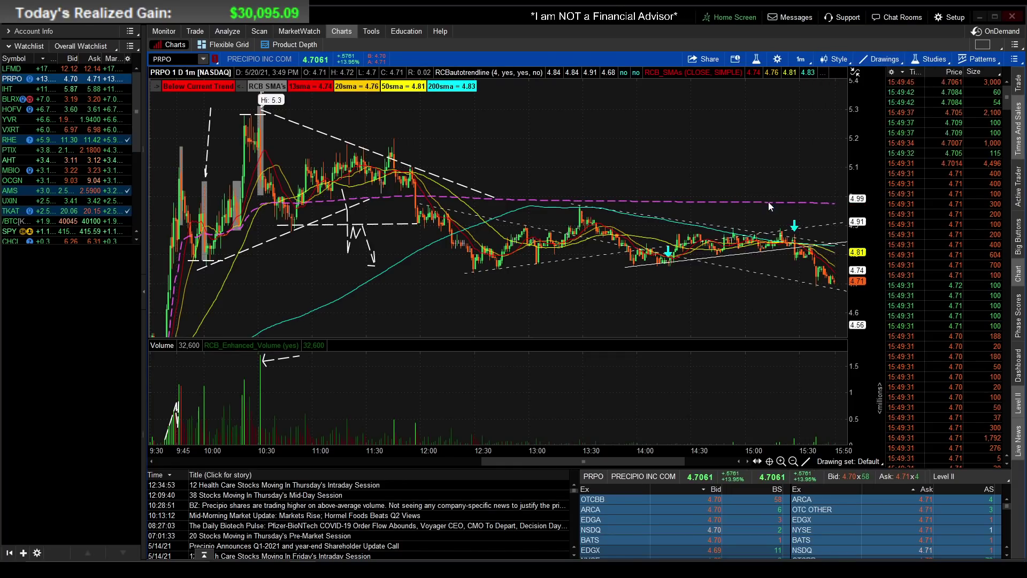
left_click(554, 70)
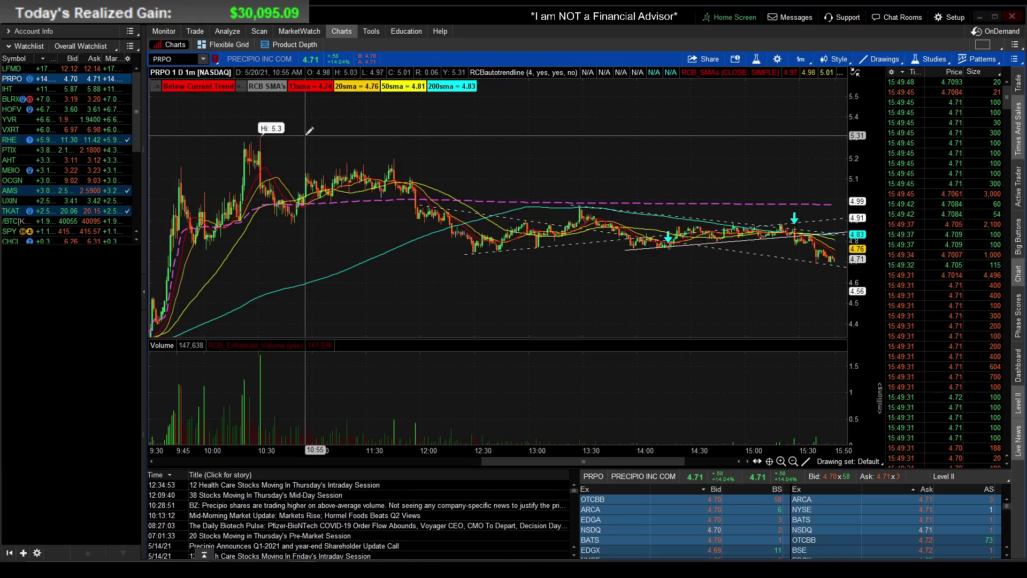
mouse_move(261, 135)
left_mouse_down()
mouse_move(776, 217)
mouse_move(678, 229)
left_mouse_up()
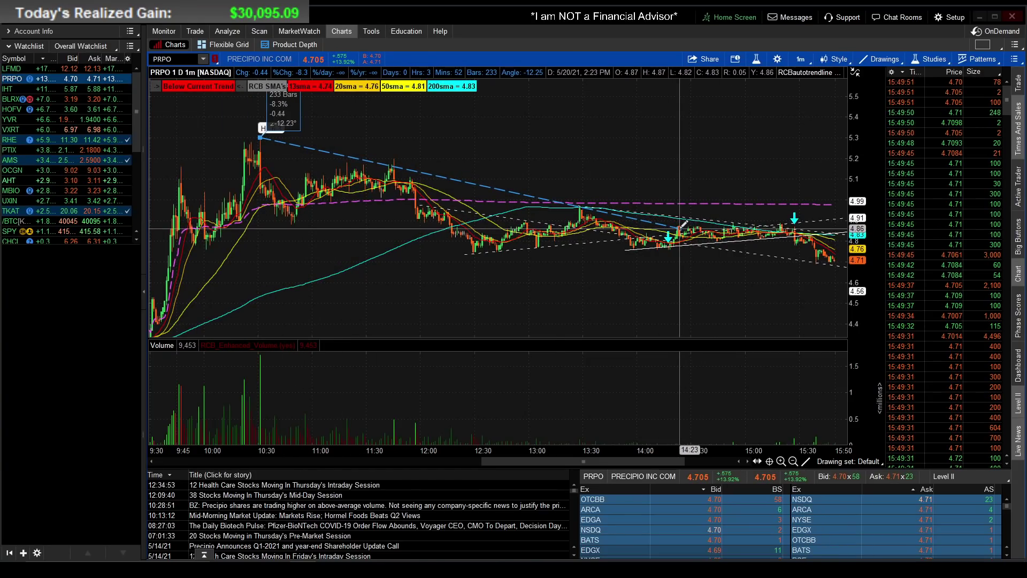
right_click(663, 138)
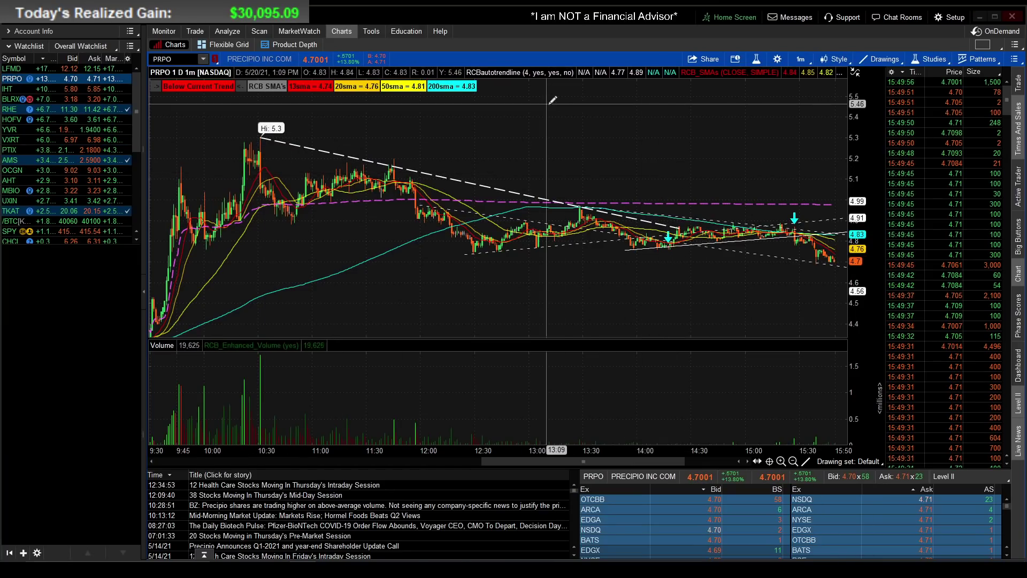
- Restyle the descending trendline on the PRPO chart with a yellow color, long-dash style and a width of 5
right_click(633, 155)
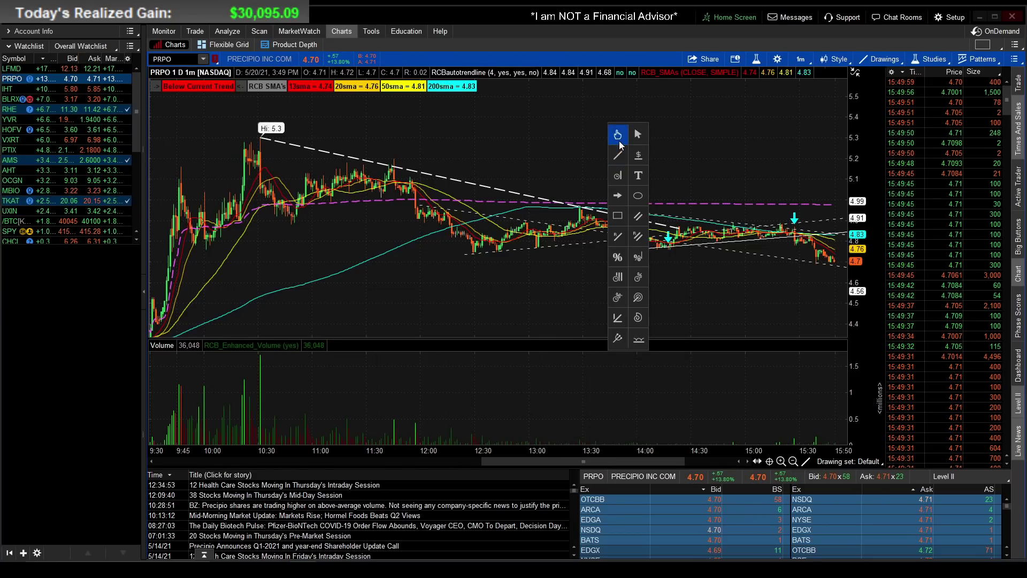
left_click(619, 141)
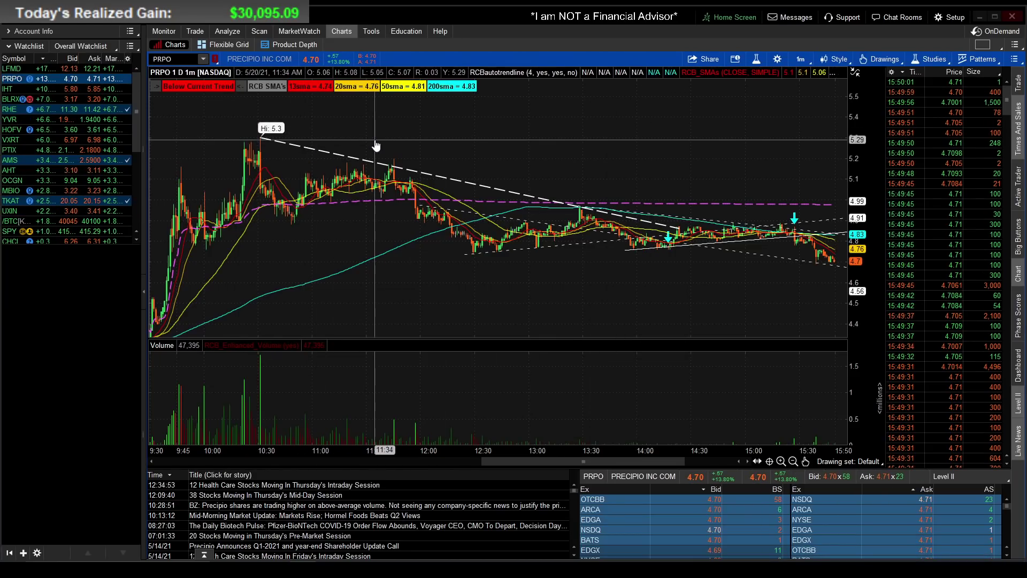
key("Escape")
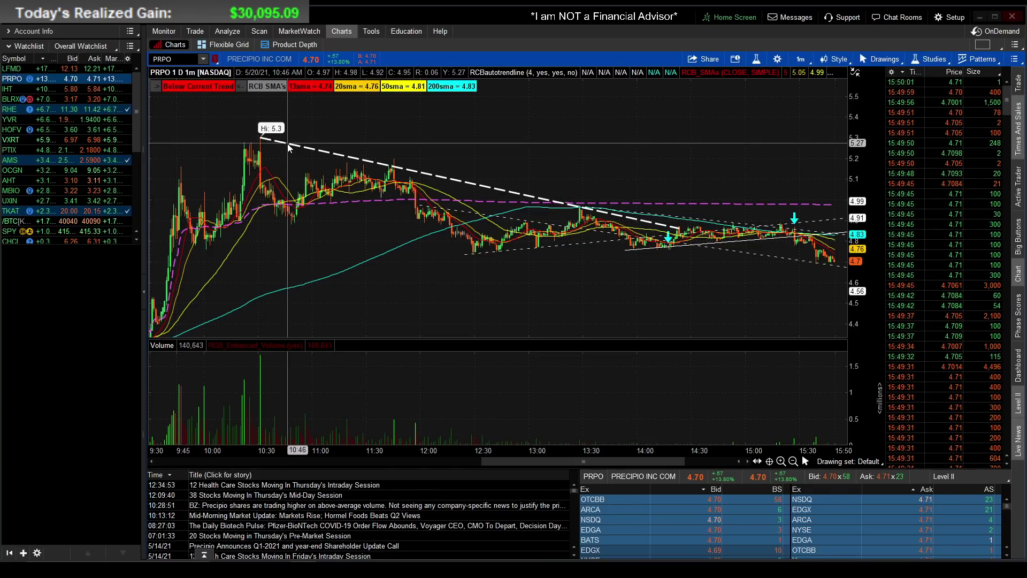
right_click(315, 153)
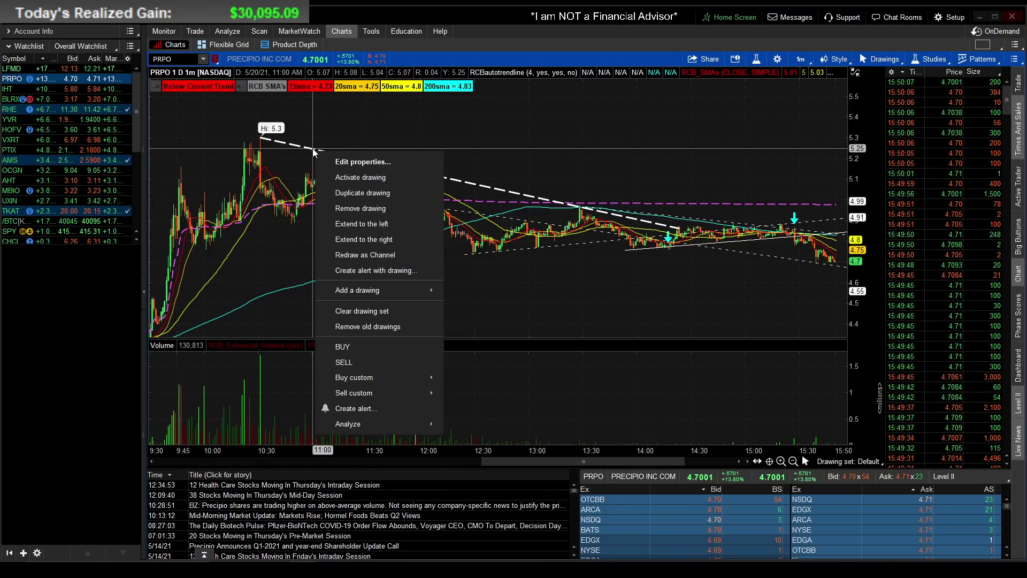
left_click(358, 162)
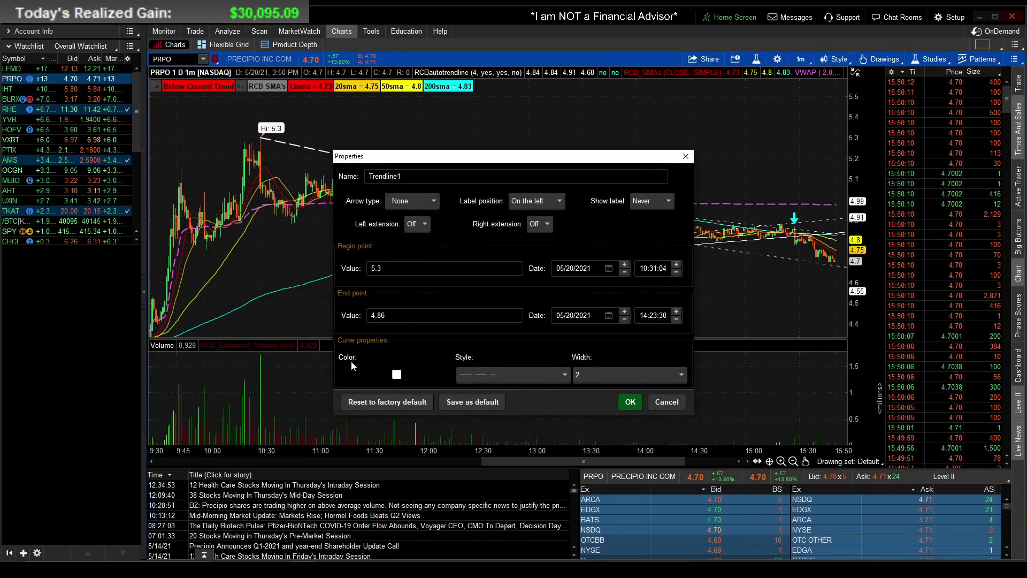
left_click(396, 374)
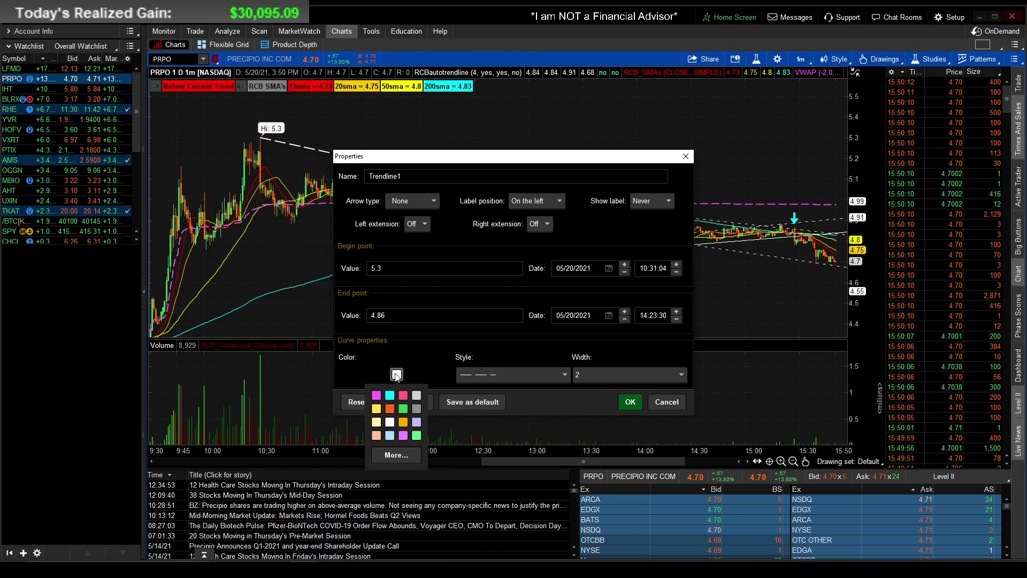
left_click(377, 409)
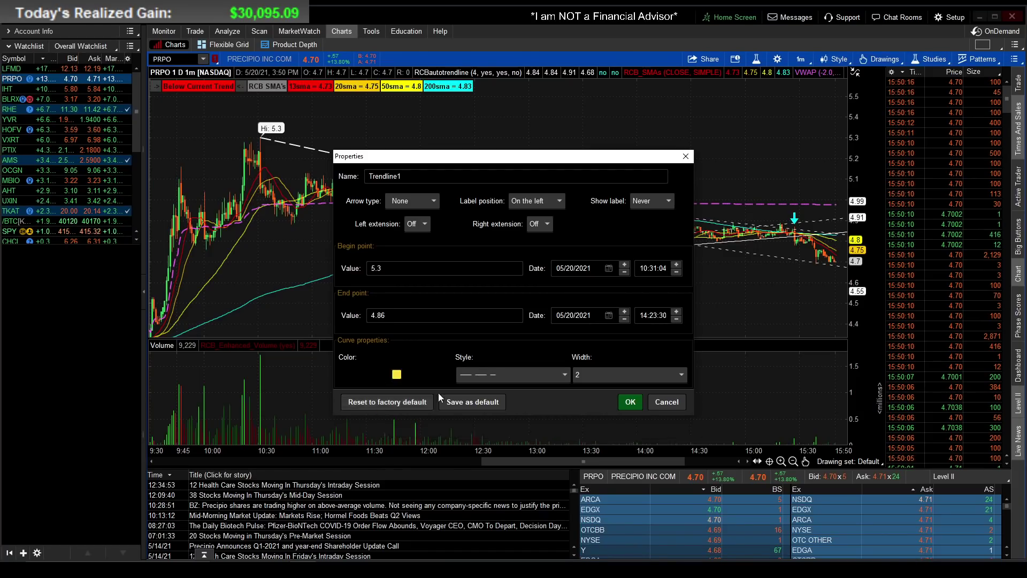
left_click(478, 376)
left_click(477, 412)
left_click(592, 374)
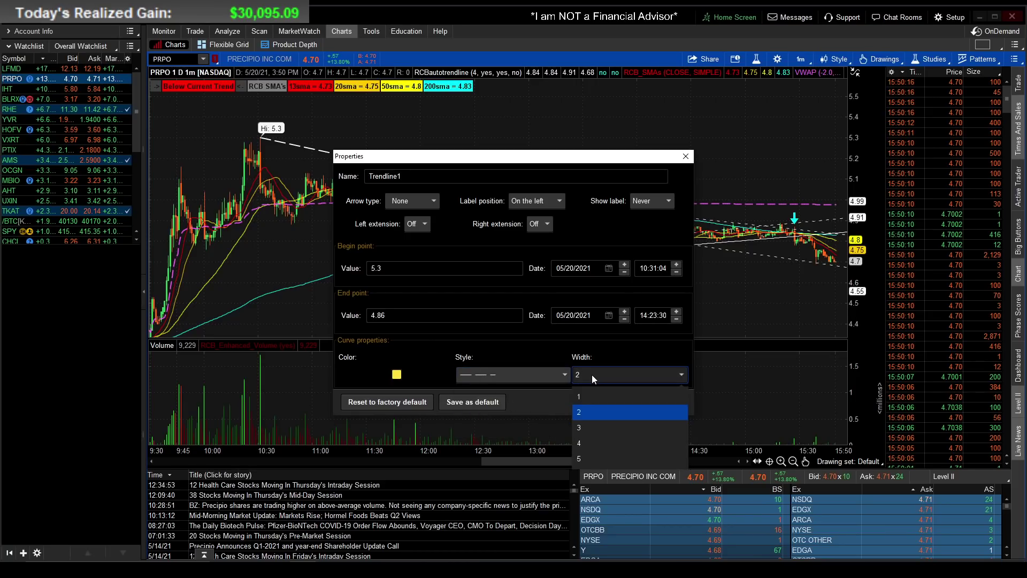
left_click(589, 458)
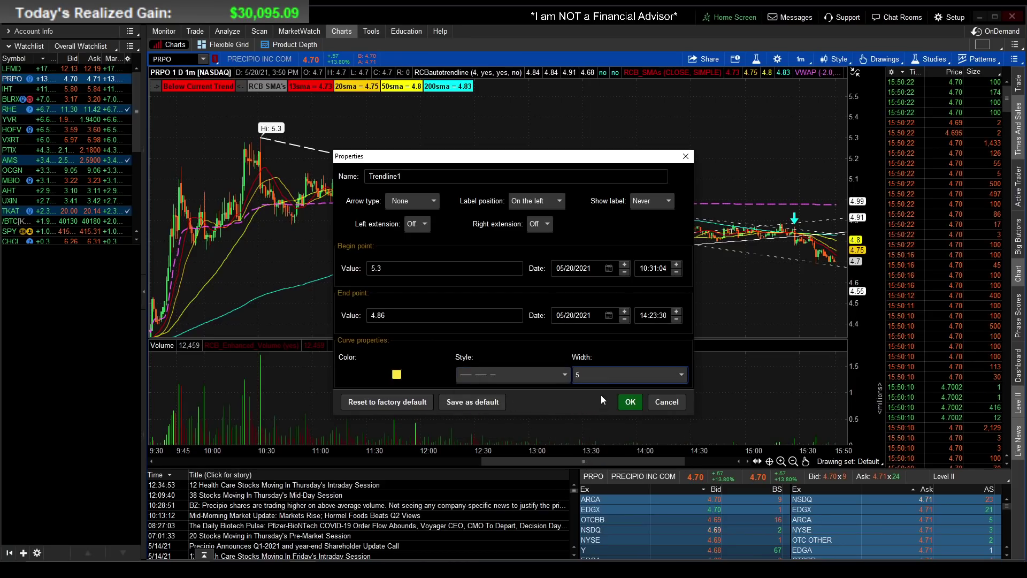
left_click(630, 402)
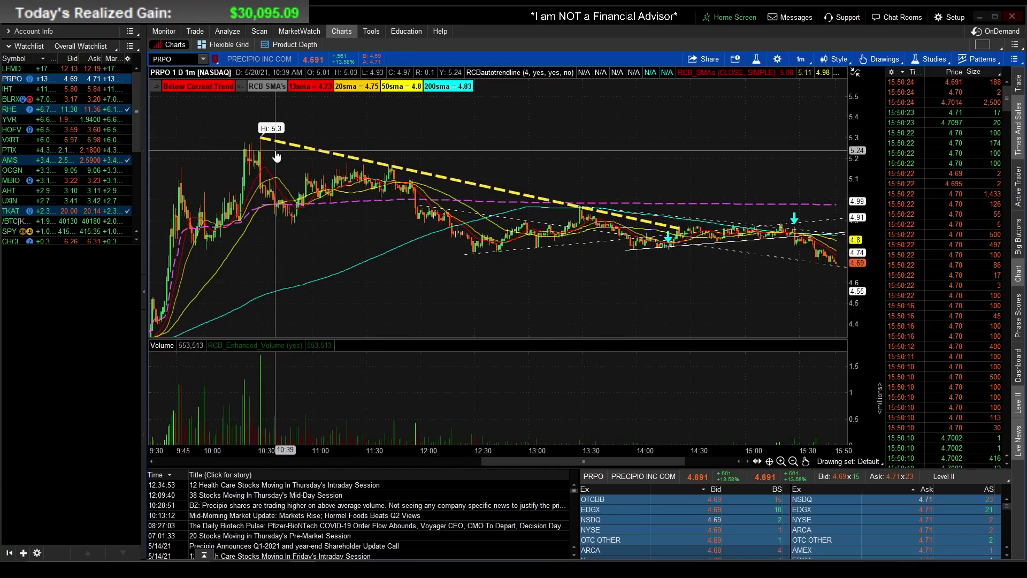
- Draw an ascending trendline on the PRPO chart from about 4.83 at 10:24 to about 5.2 shortly before 14:00
right_click(532, 208)
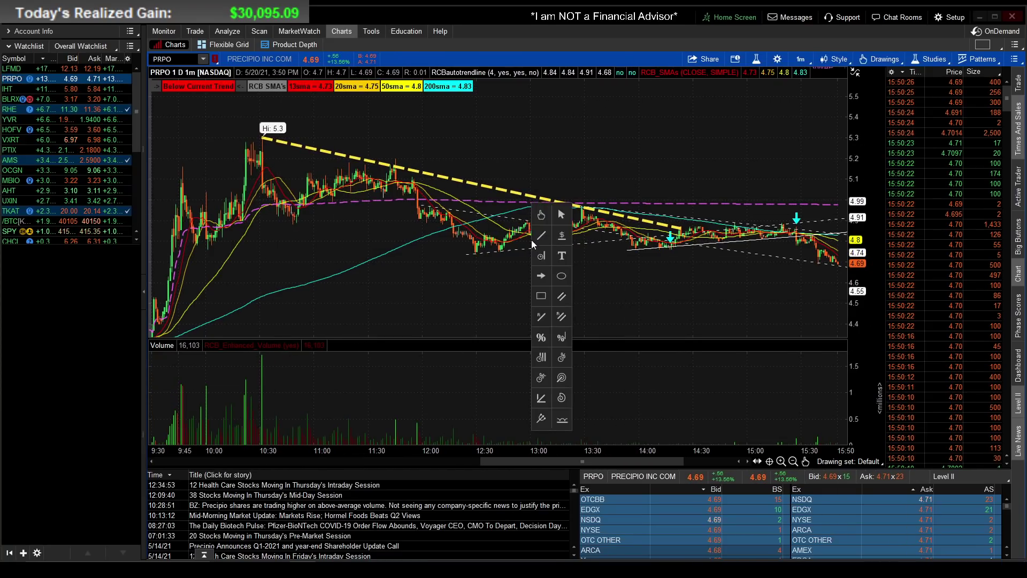
left_click(541, 235)
left_click(250, 233)
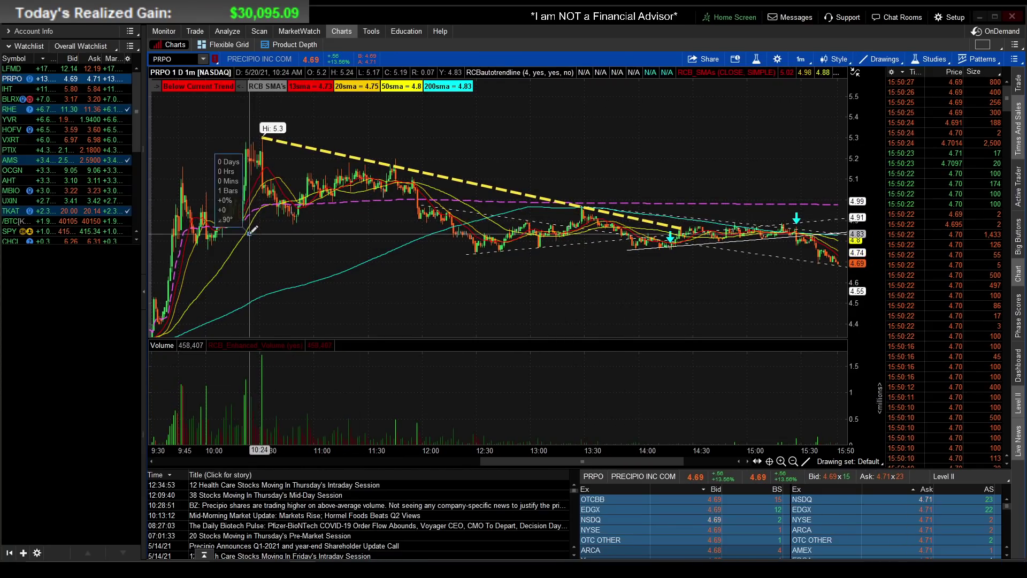
left_click(636, 154)
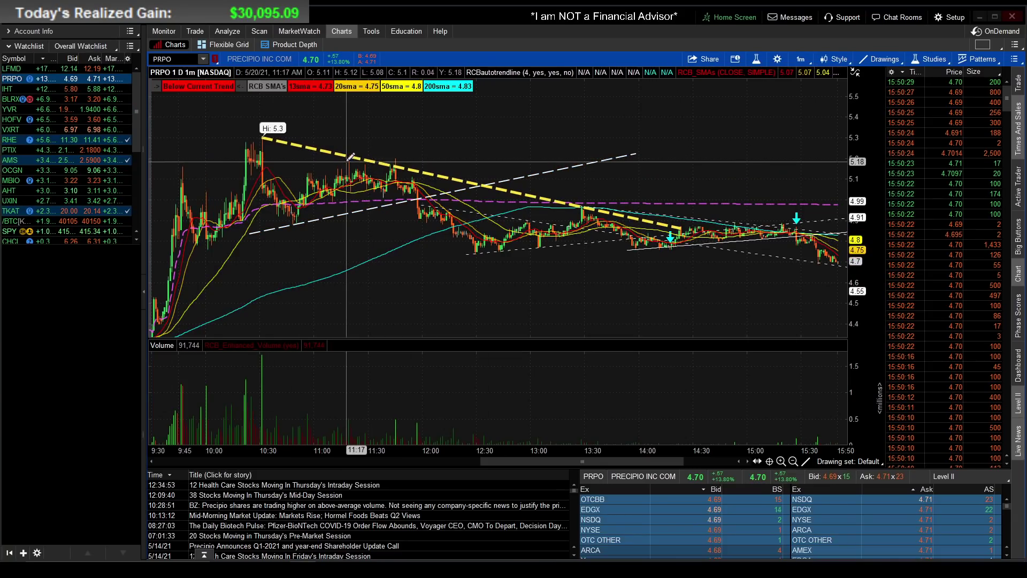
- Review the option for saving the yellow trendline's settings as default in its properties, and close them without changes
right_click(358, 159)
left_click(381, 172)
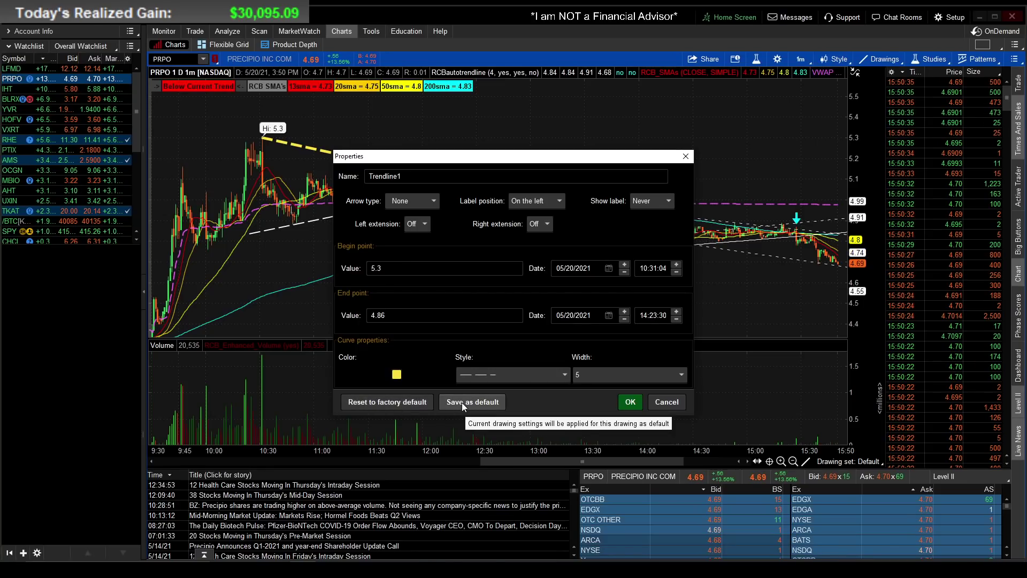
left_click(666, 402)
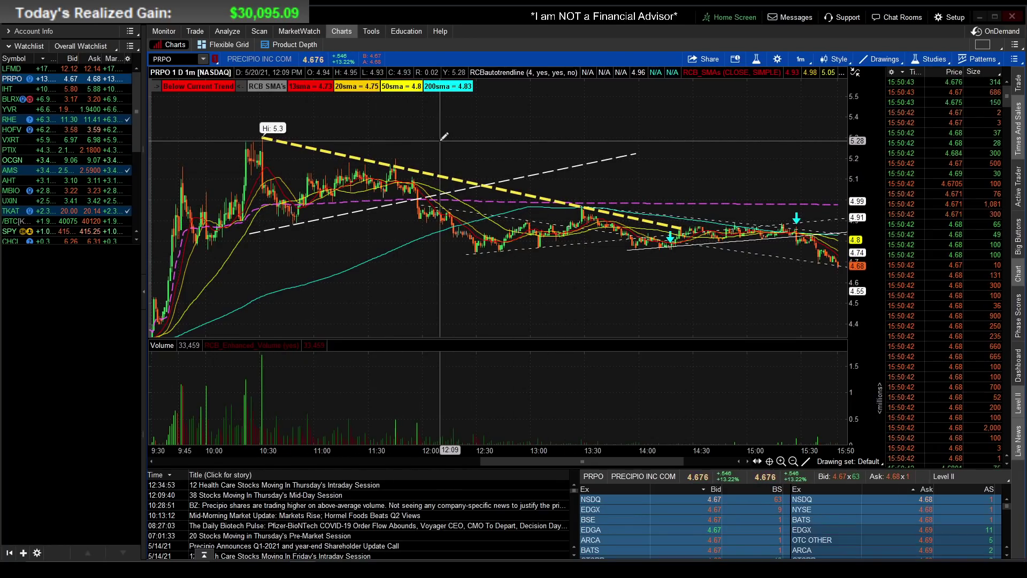
- Undo the drawing and restyling of both trendlines on the PRPO chart, and switch to the Pan tool
key("alt")
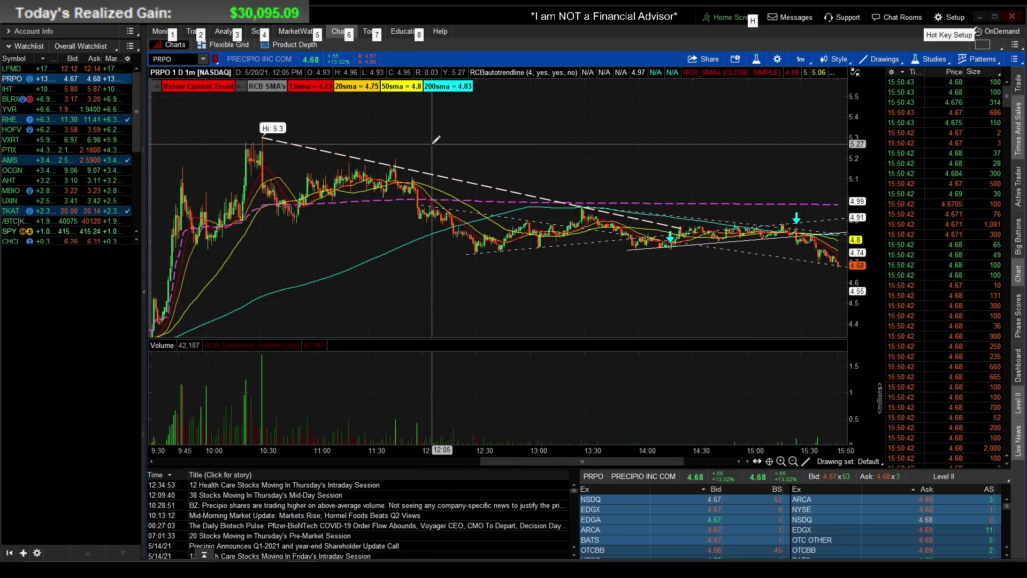
key("alt")
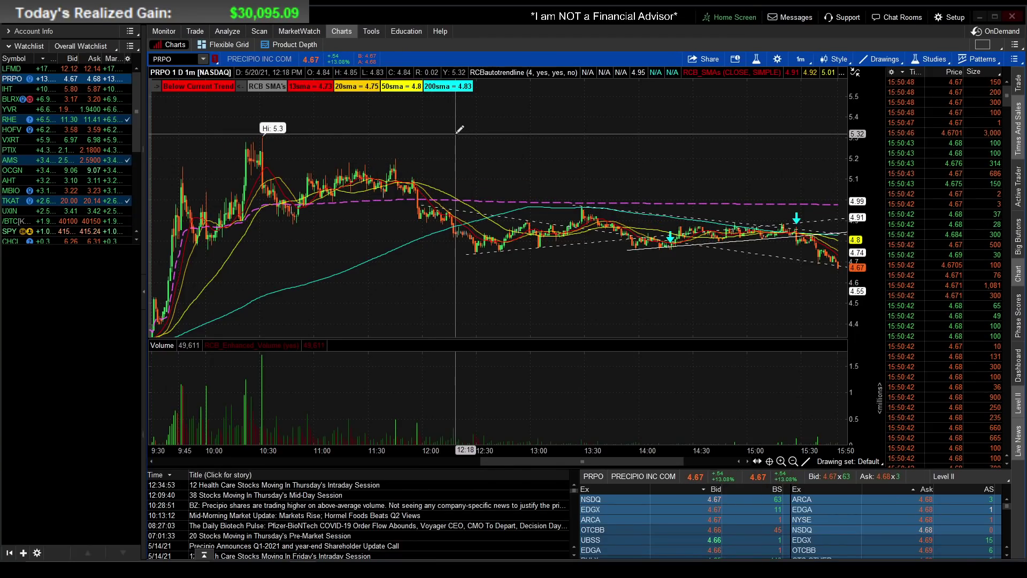
middle_click(477, 132)
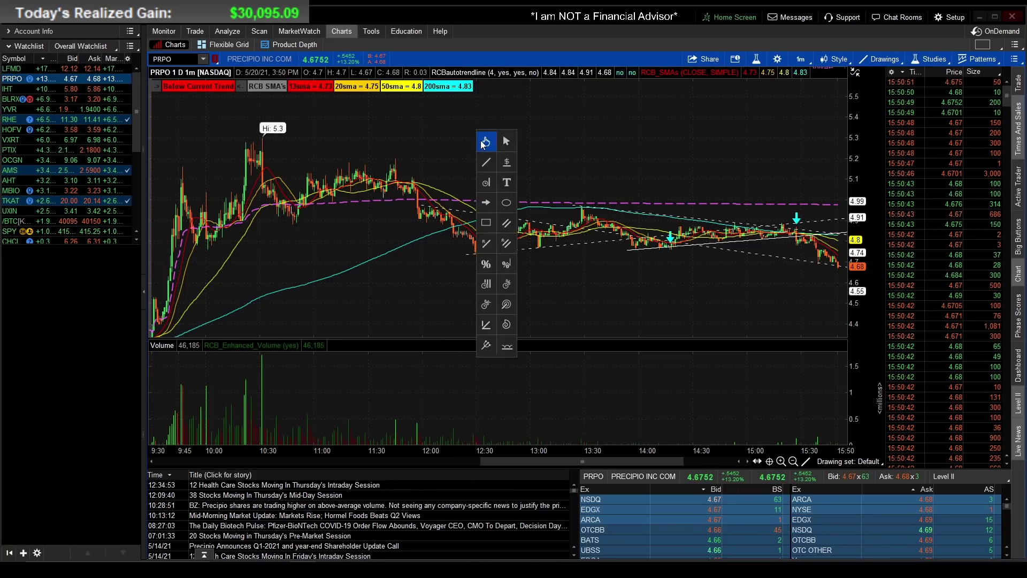
left_click(485, 143)
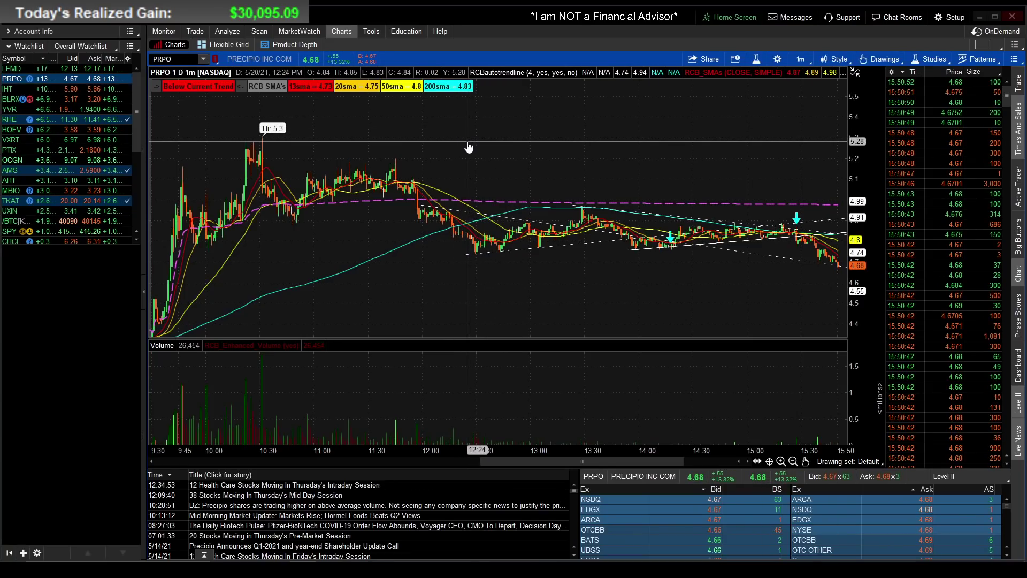